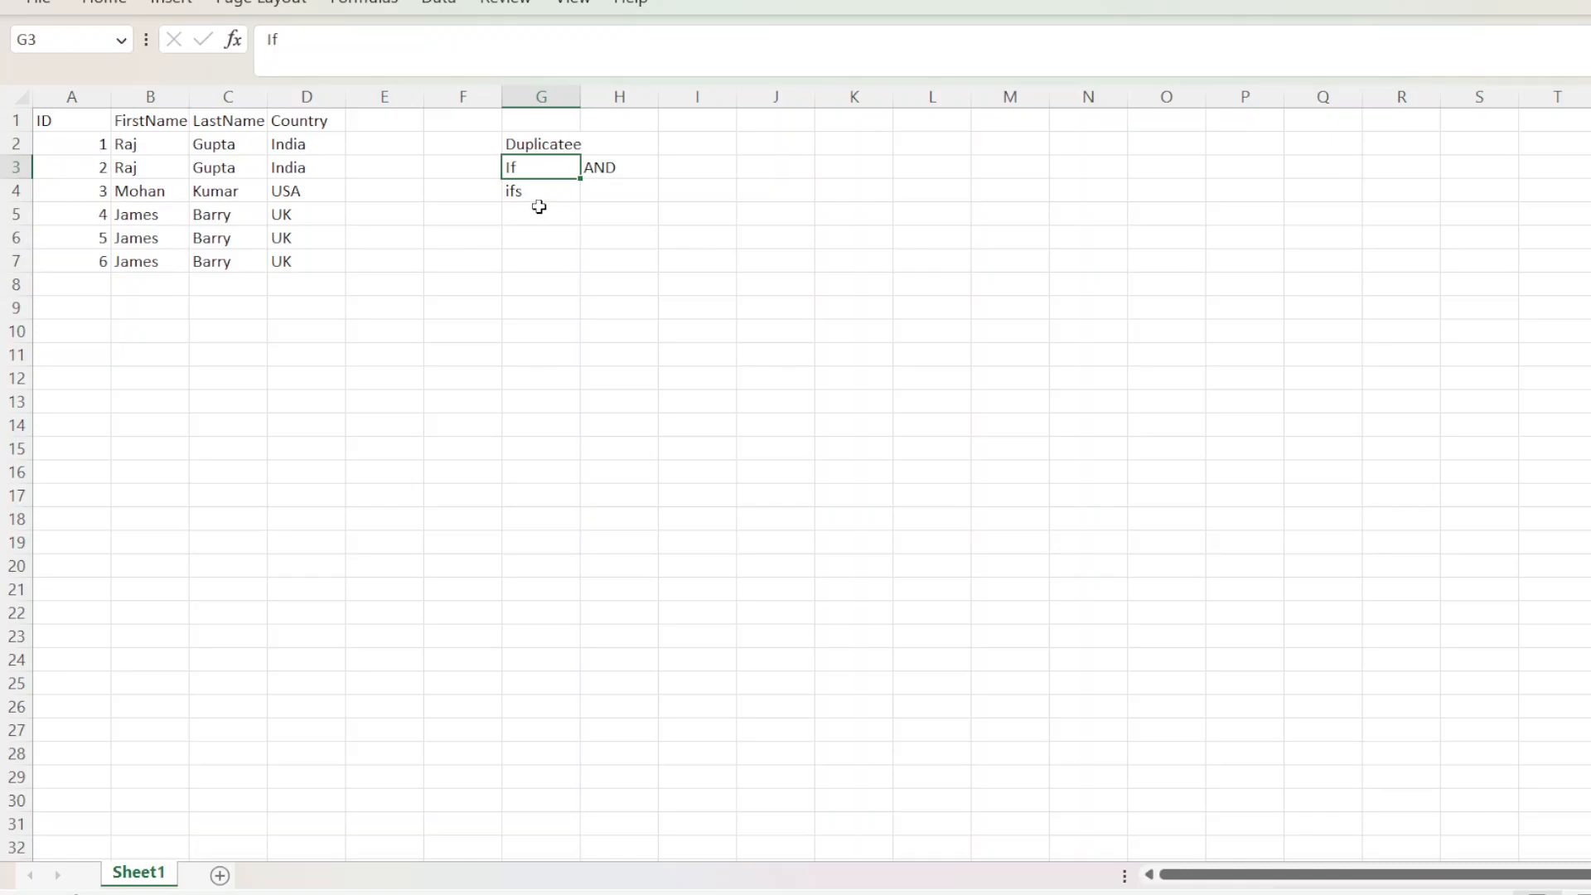
Step: Examine the ID, name and country records in A1:D7 for repeated entries
drag(294, 261, 46, 120)
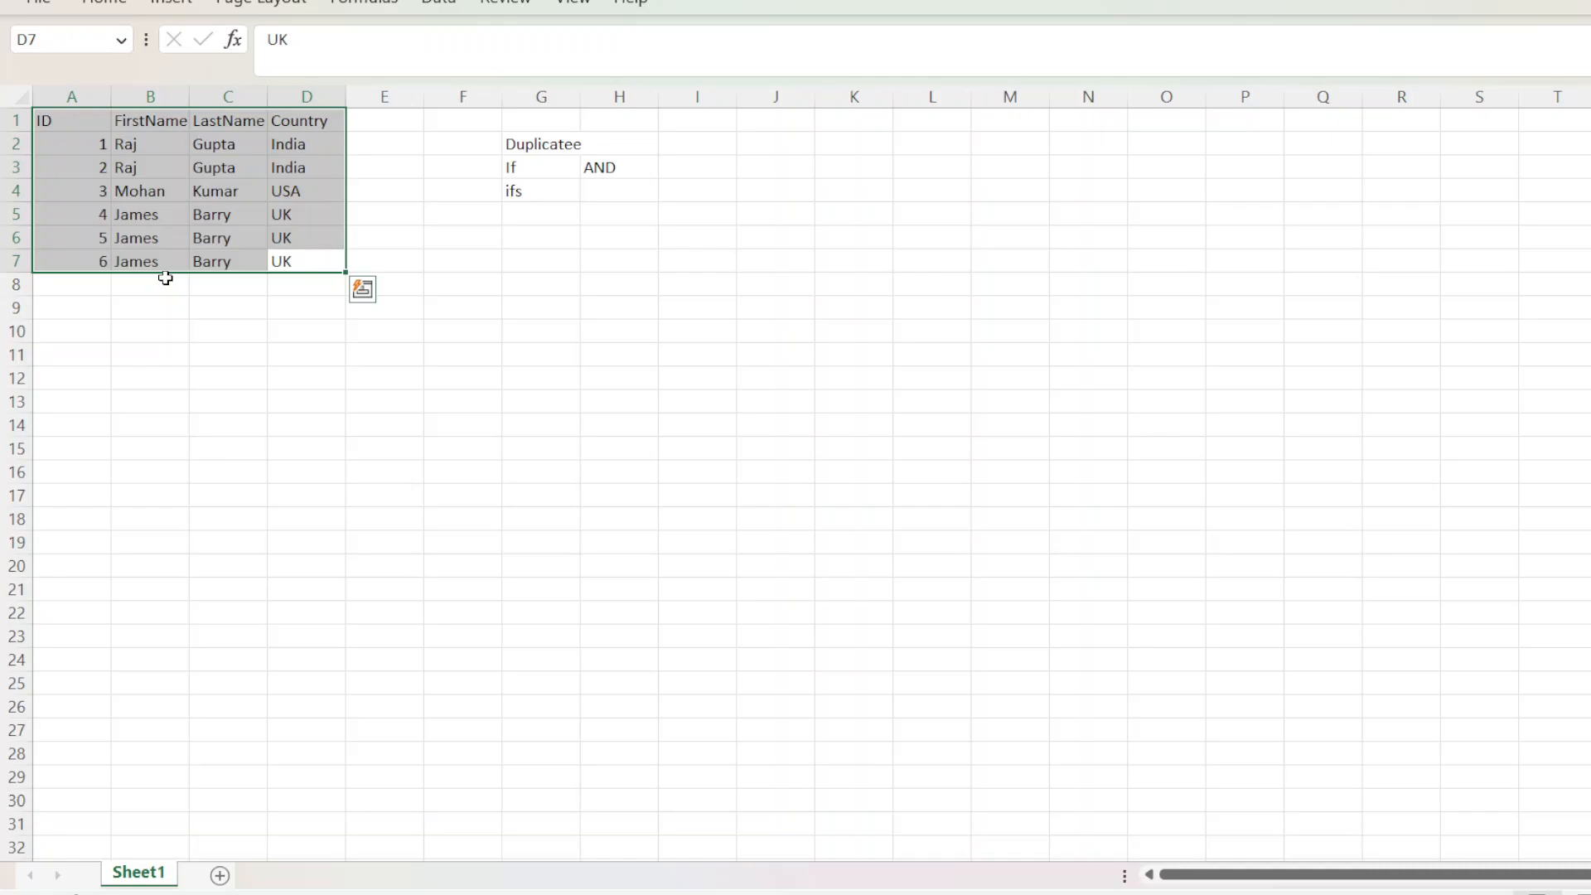
click(210, 236)
drag(295, 175, 261, 225)
click(207, 236)
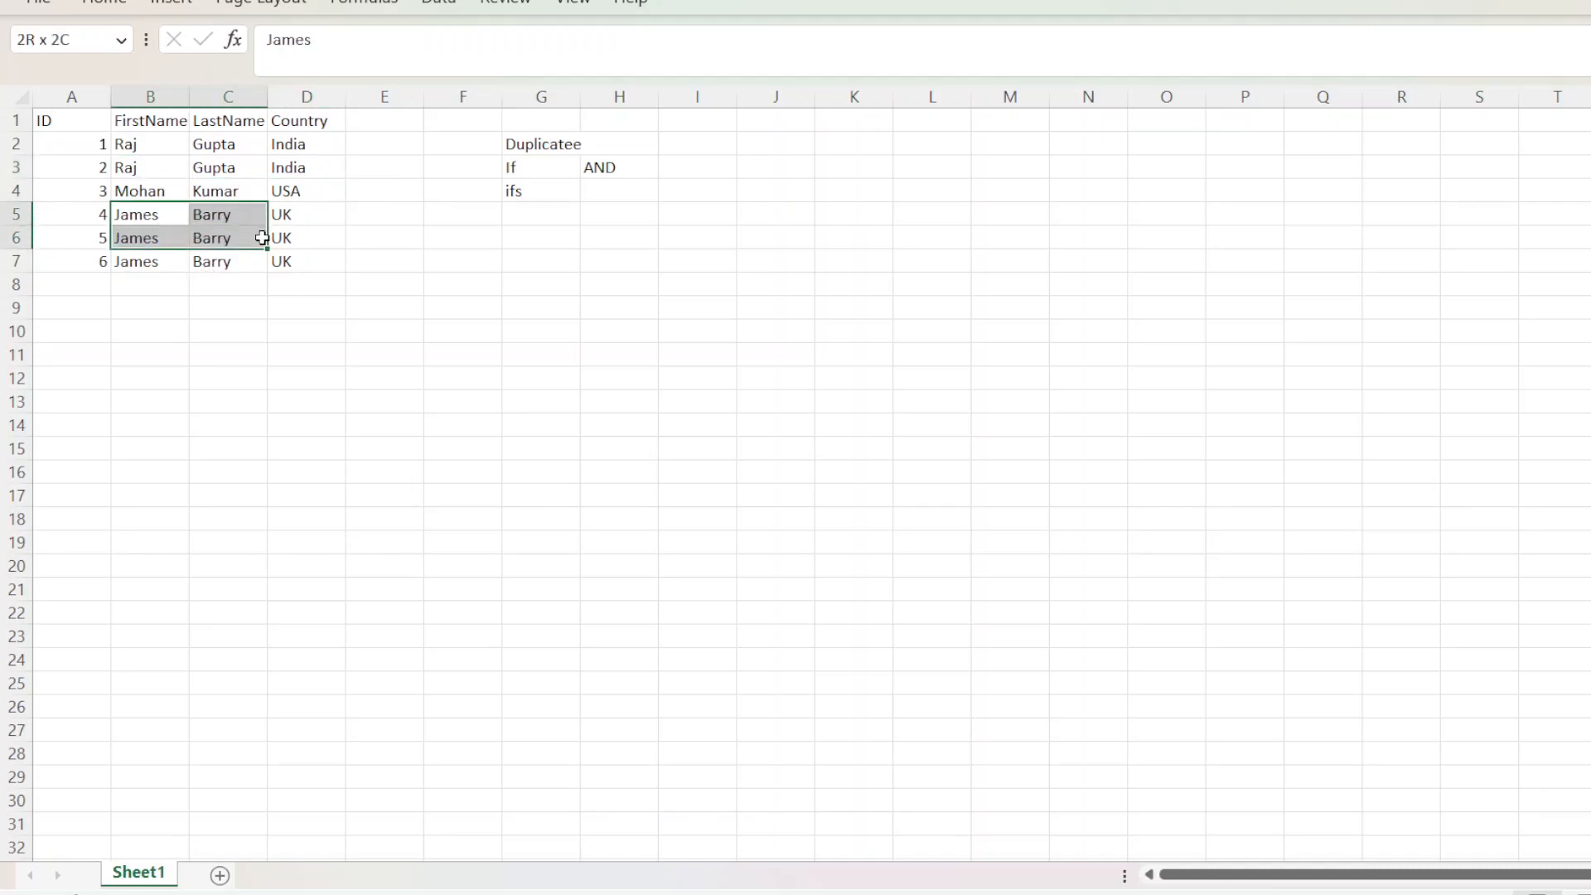
click(300, 281)
drag(101, 144, 89, 221)
click(208, 264)
Step: Remove duplicate rows from the range B1:D7, comparing columns B, C and D
drag(133, 124, 299, 260)
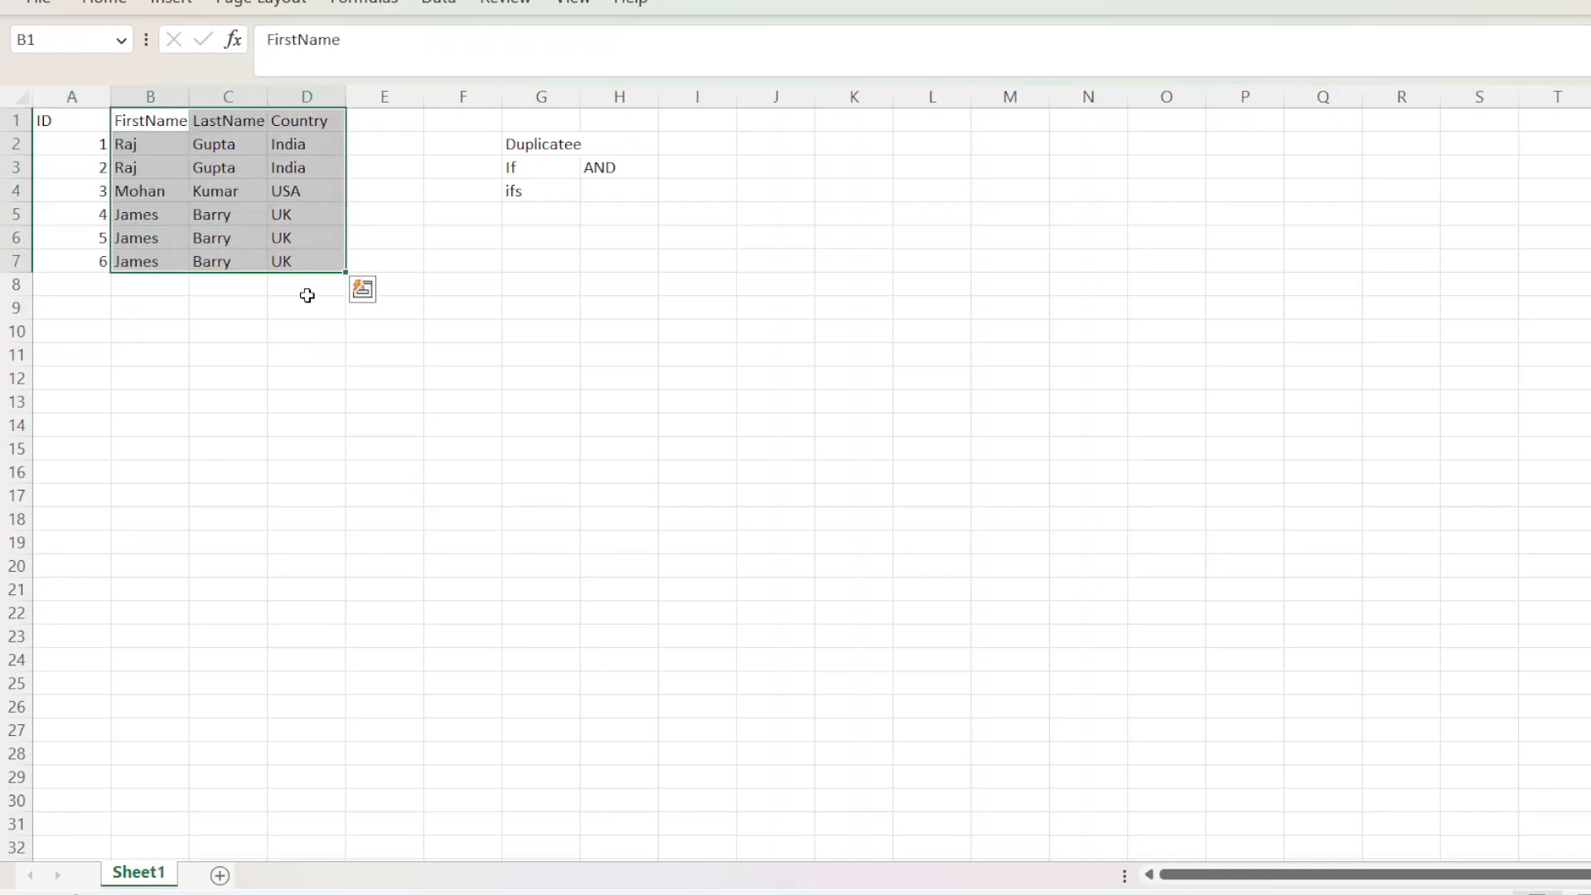
click(434, 4)
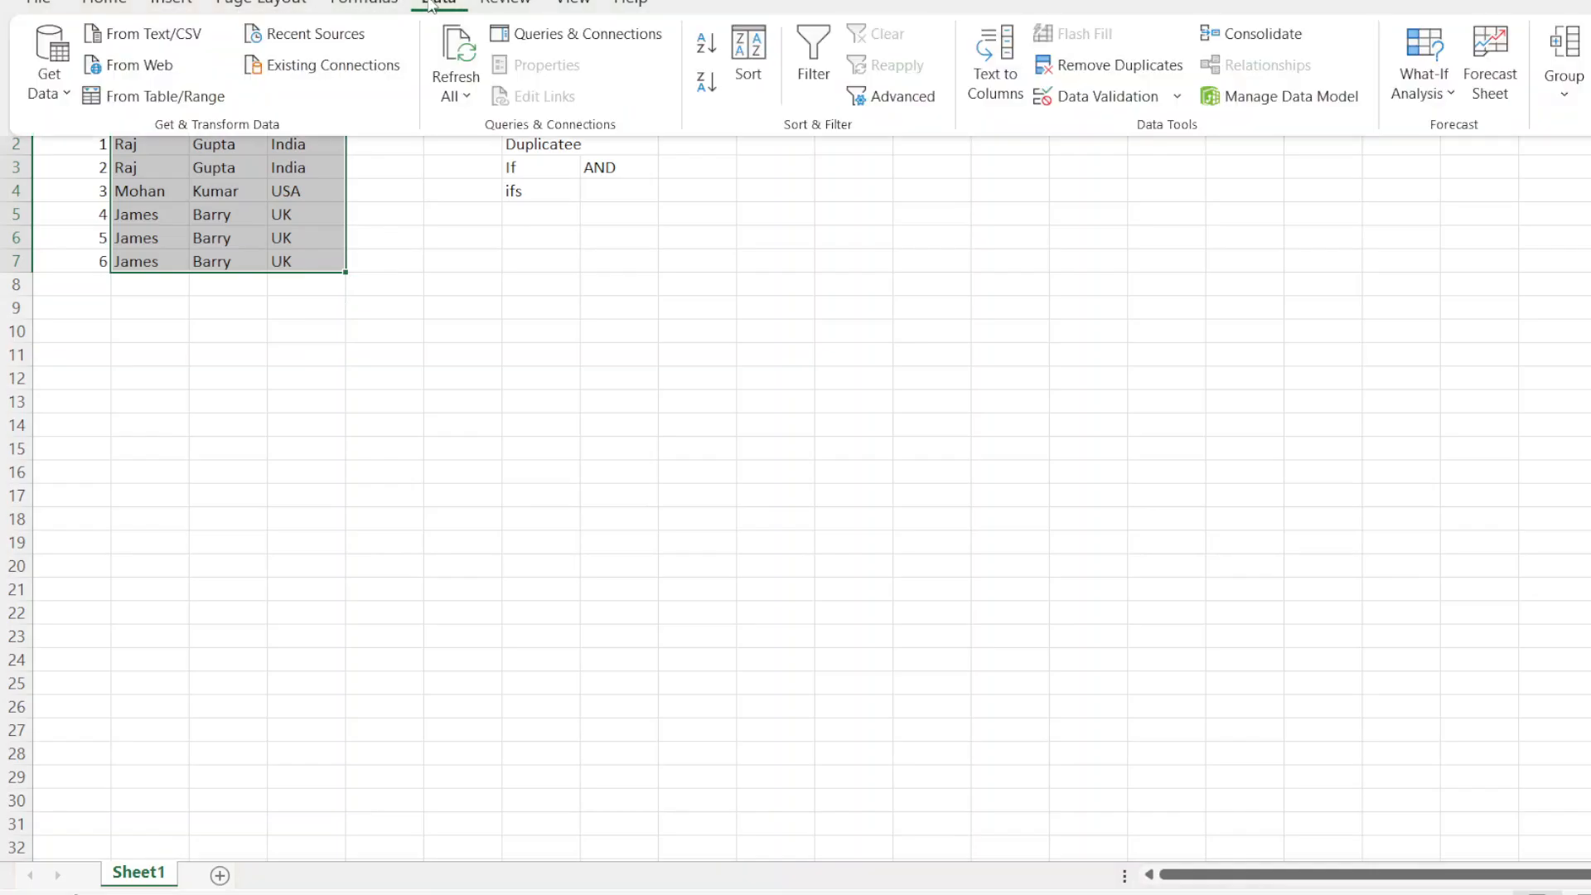
click(1114, 67)
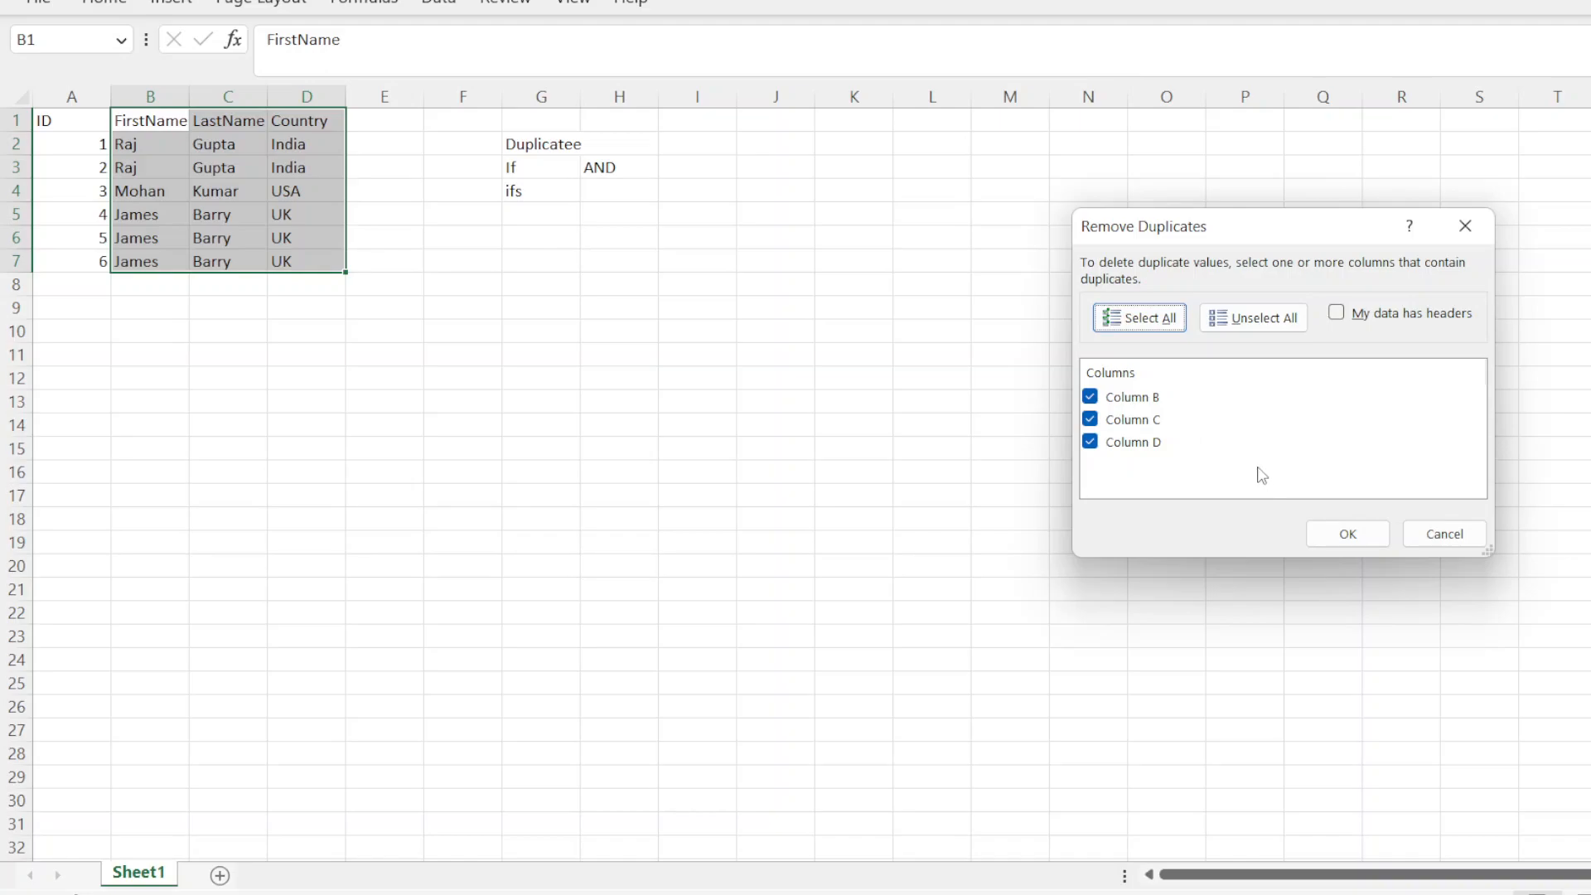
click(1338, 536)
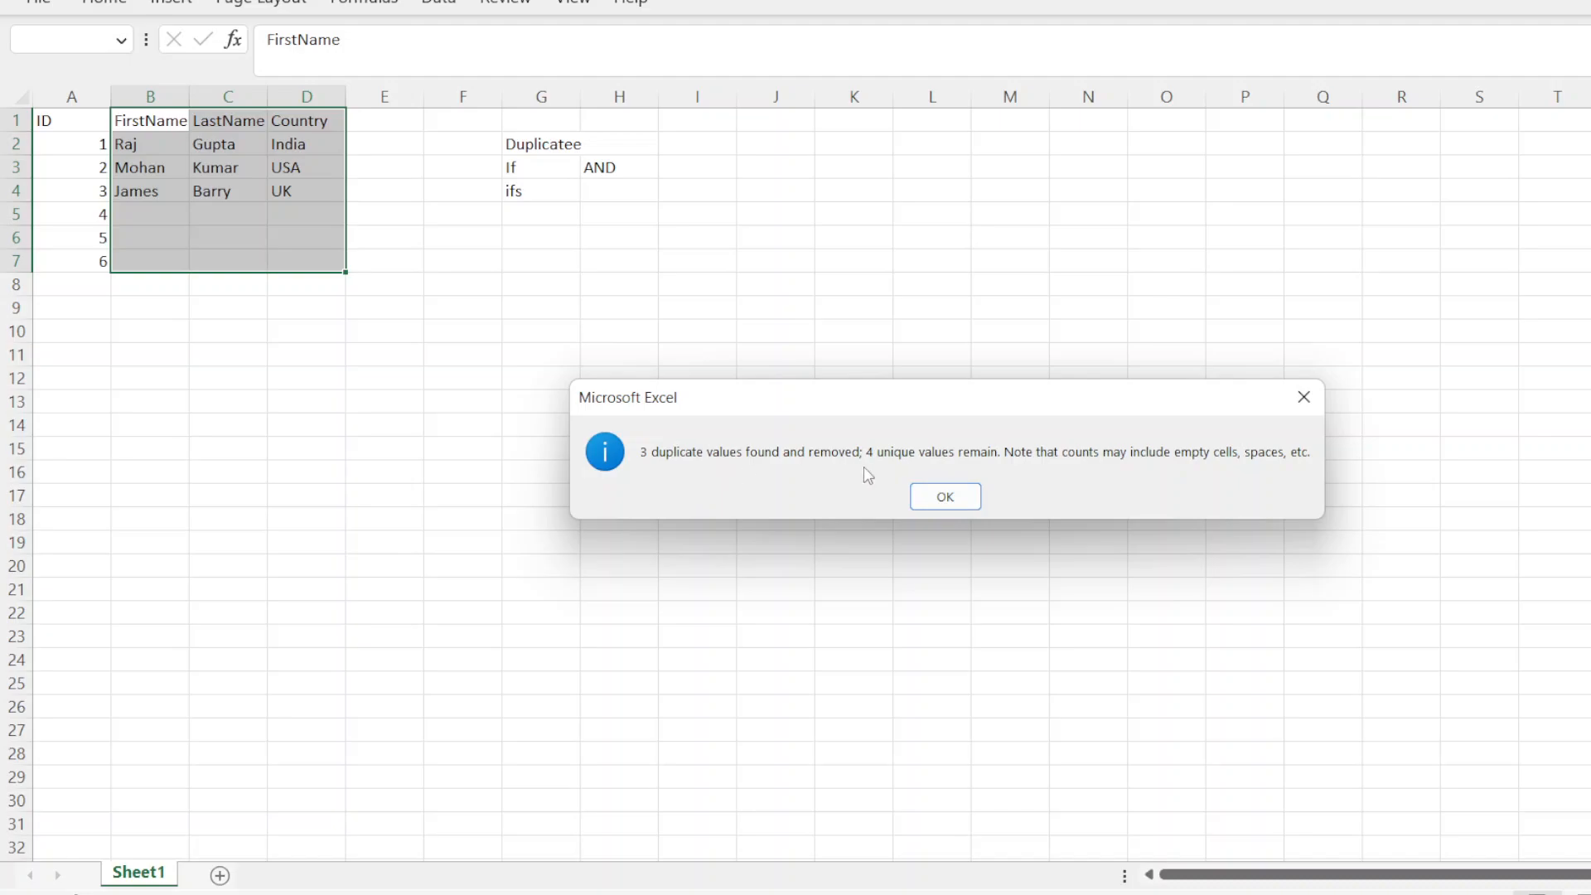
click(945, 497)
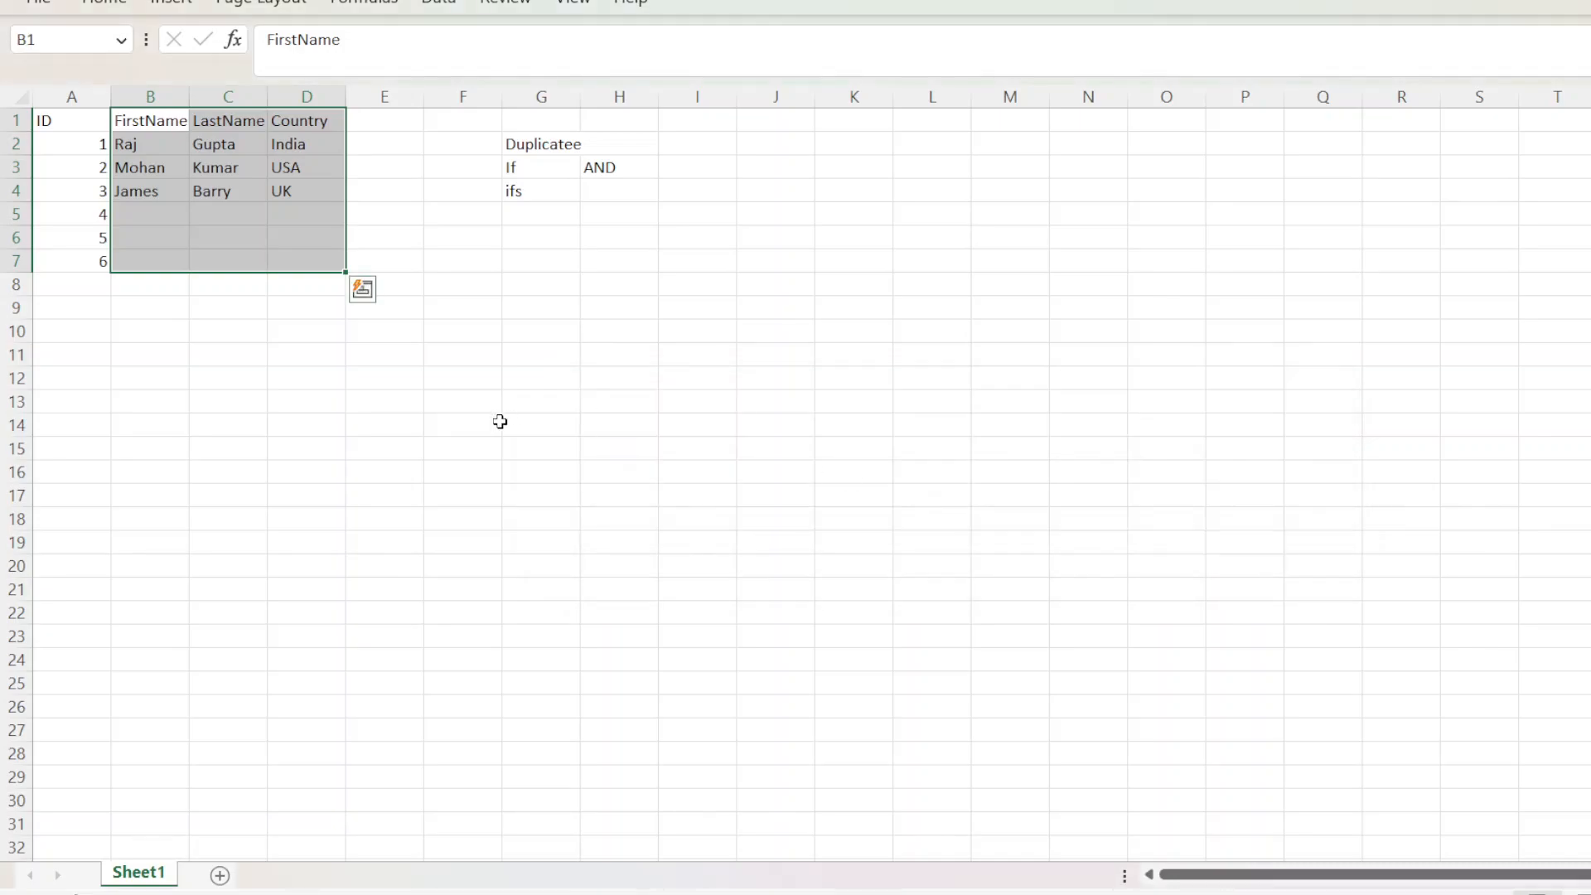
Step: Clear the leftover ID numbers in cells A5 to A7 below the remaining records
click(307, 378)
drag(96, 213, 108, 283)
key(BackSpace)
click(216, 290)
click(87, 238)
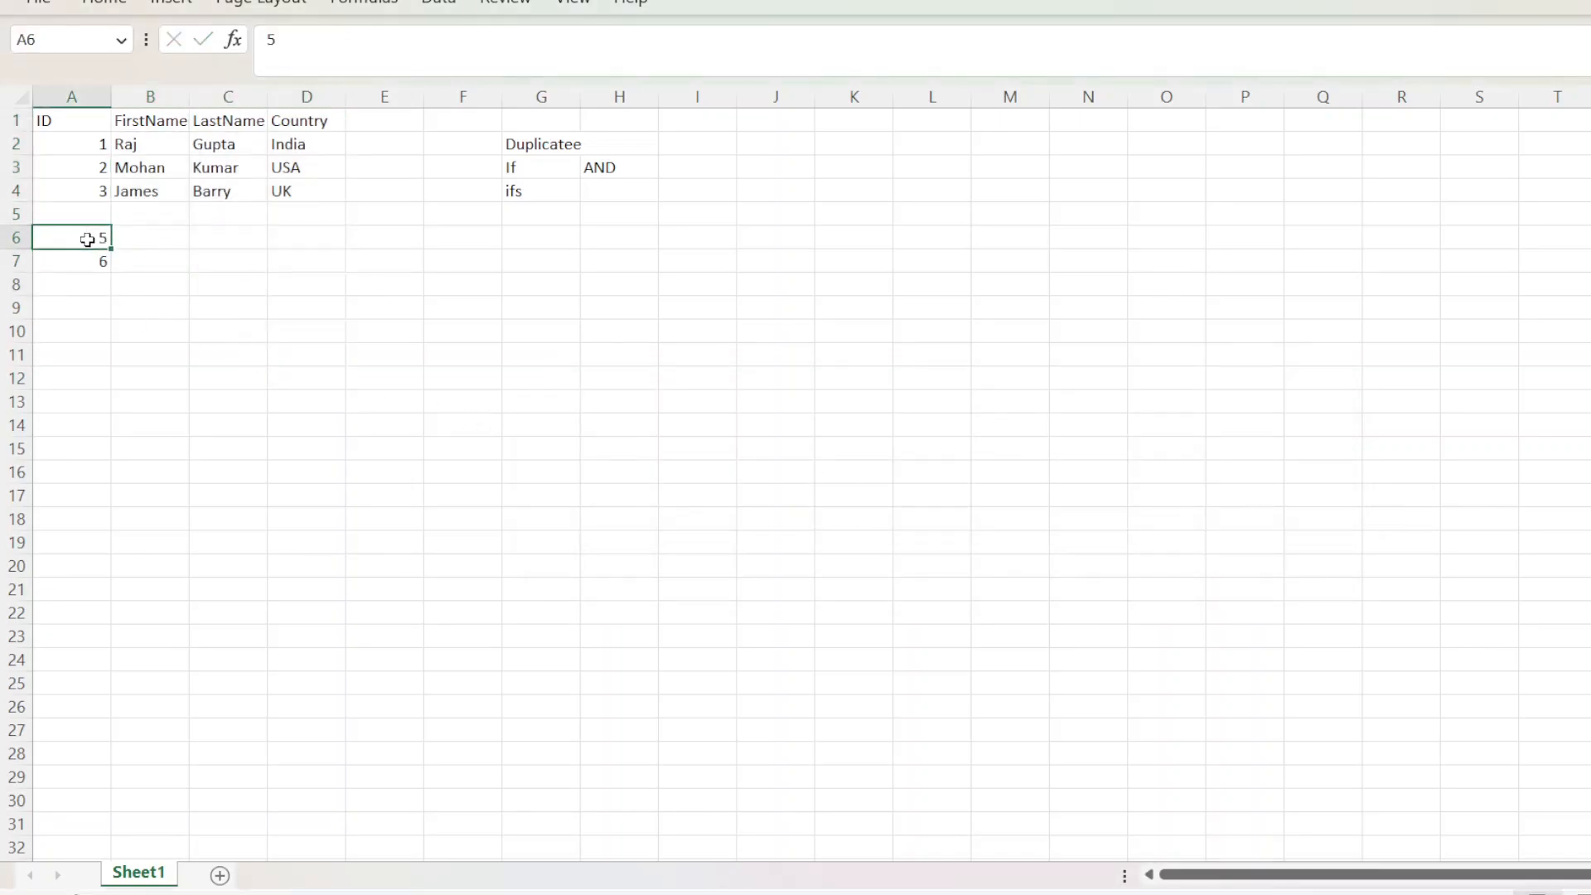
key(BackSpace)
click(88, 262)
key(BackSpace)
click(197, 222)
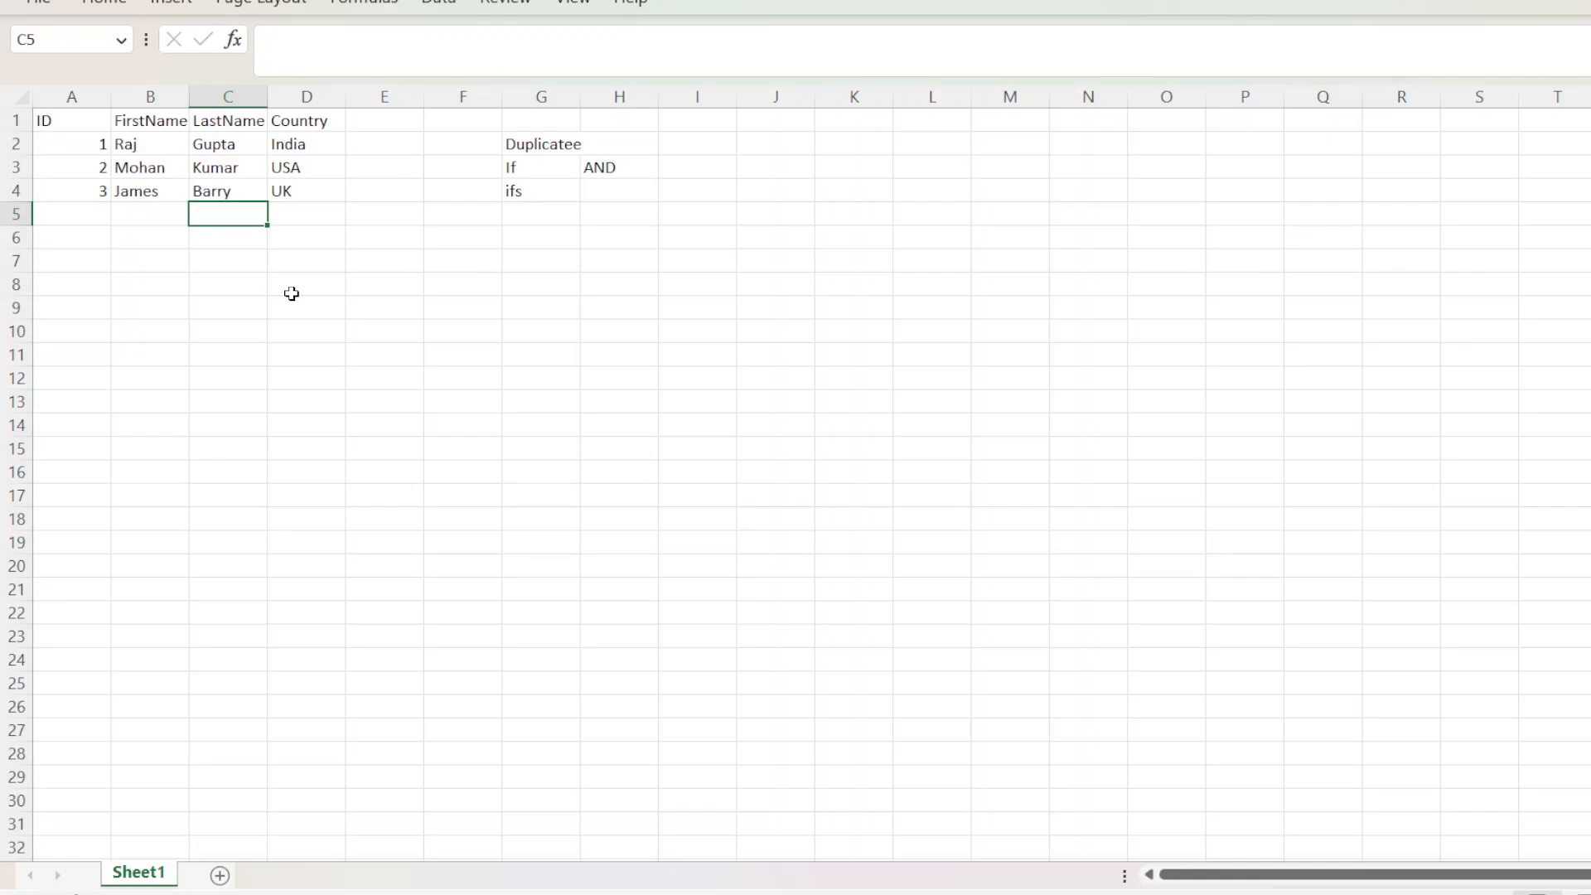
Step: Widen column E and the Country column D
click(514, 147)
click(541, 169)
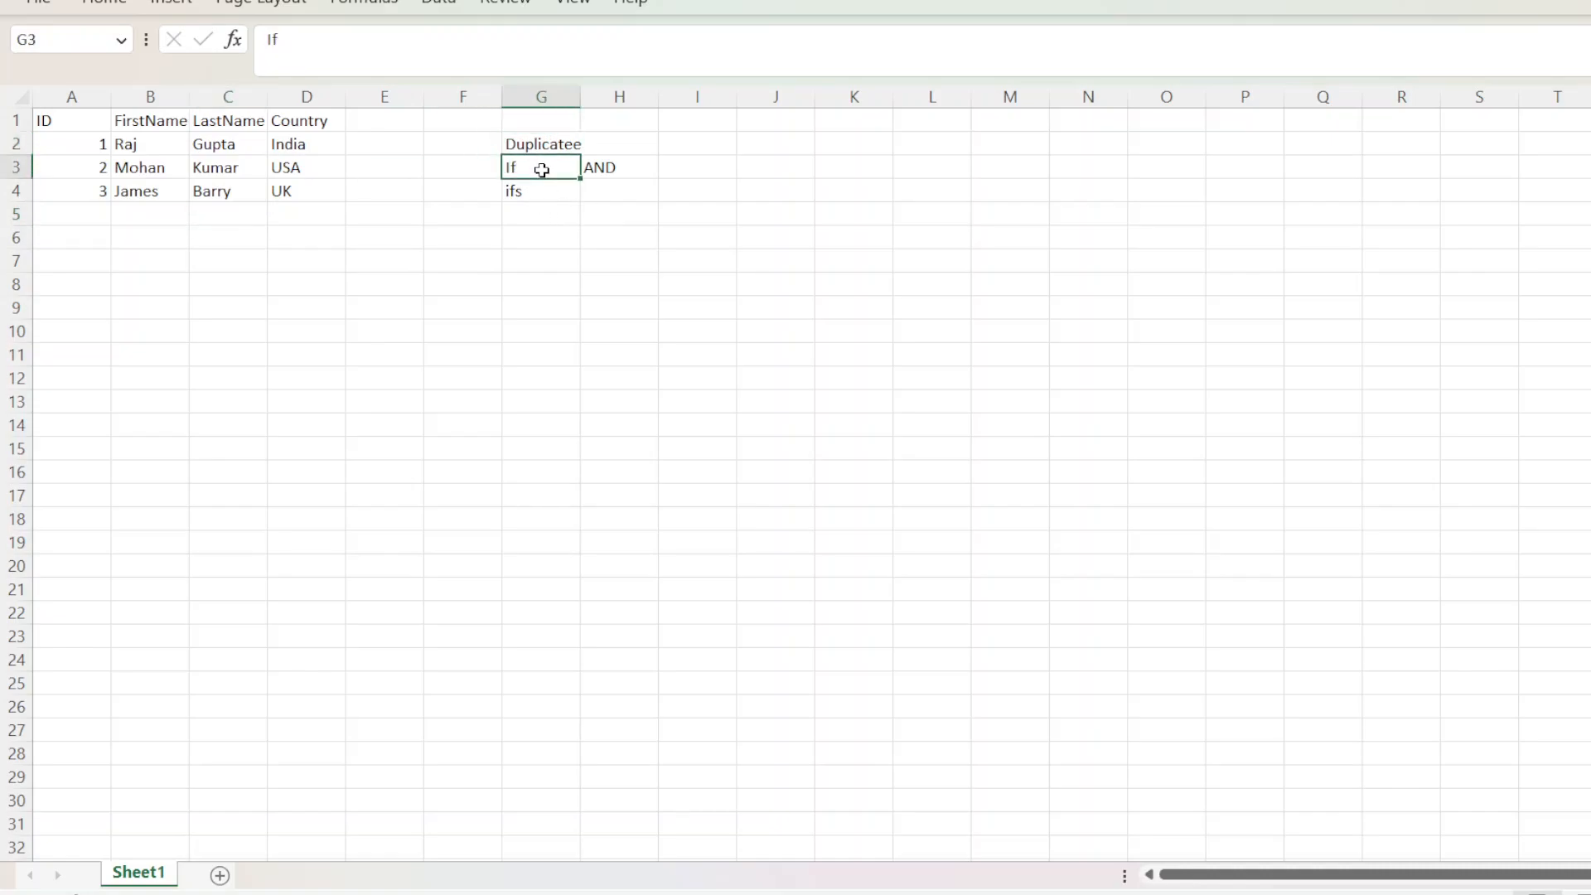
drag(423, 97, 557, 97)
drag(346, 97, 409, 97)
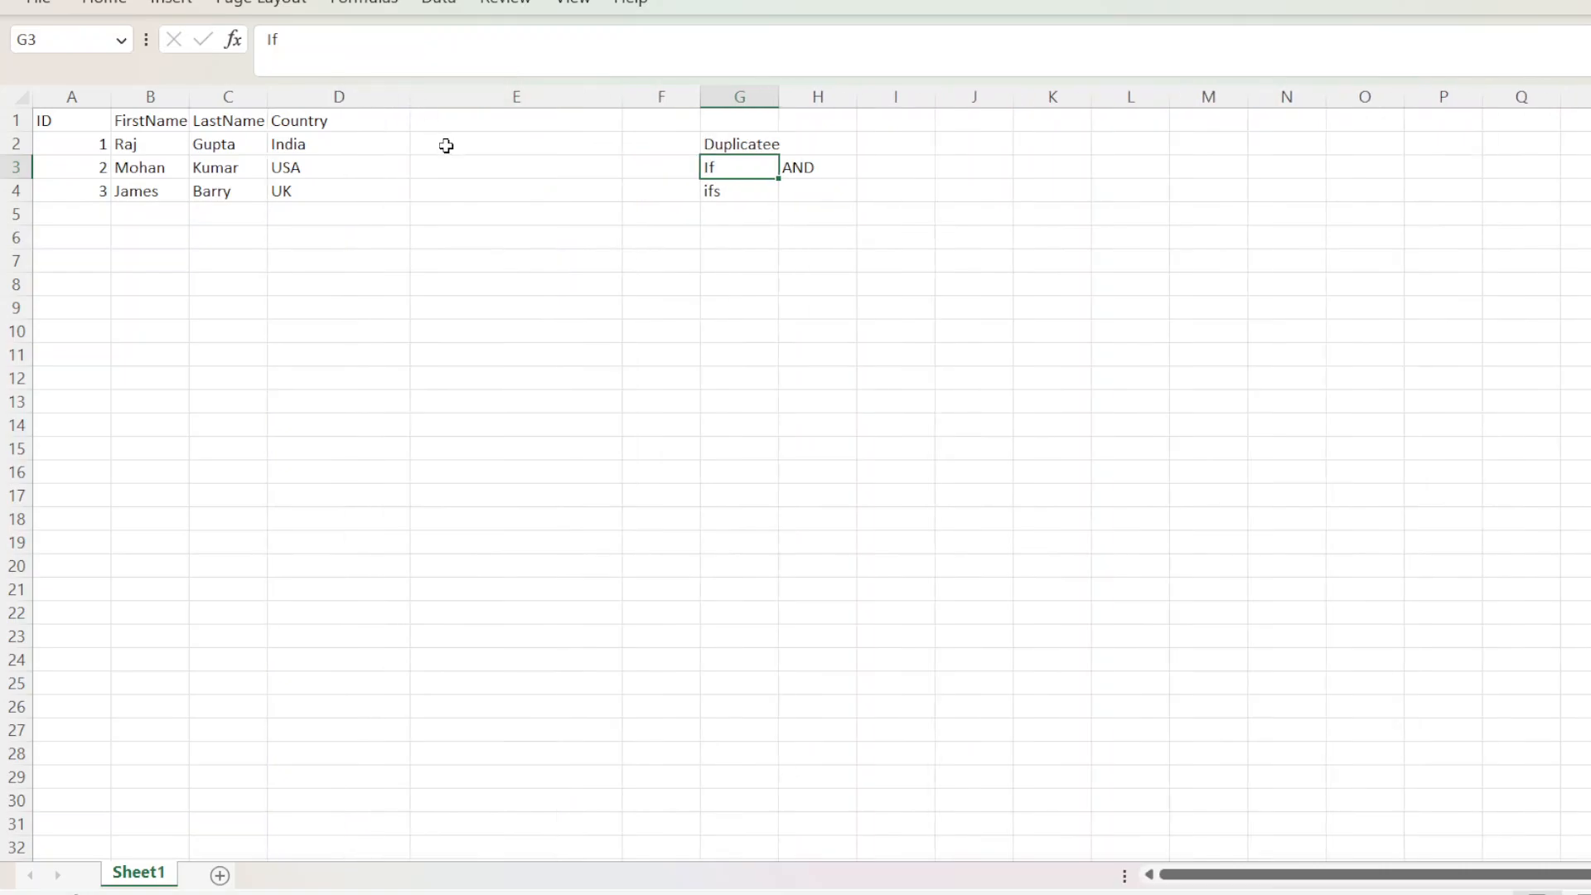
Step: Enter the formula =IF(D2="India",1,0) in cell E2
click(469, 148)
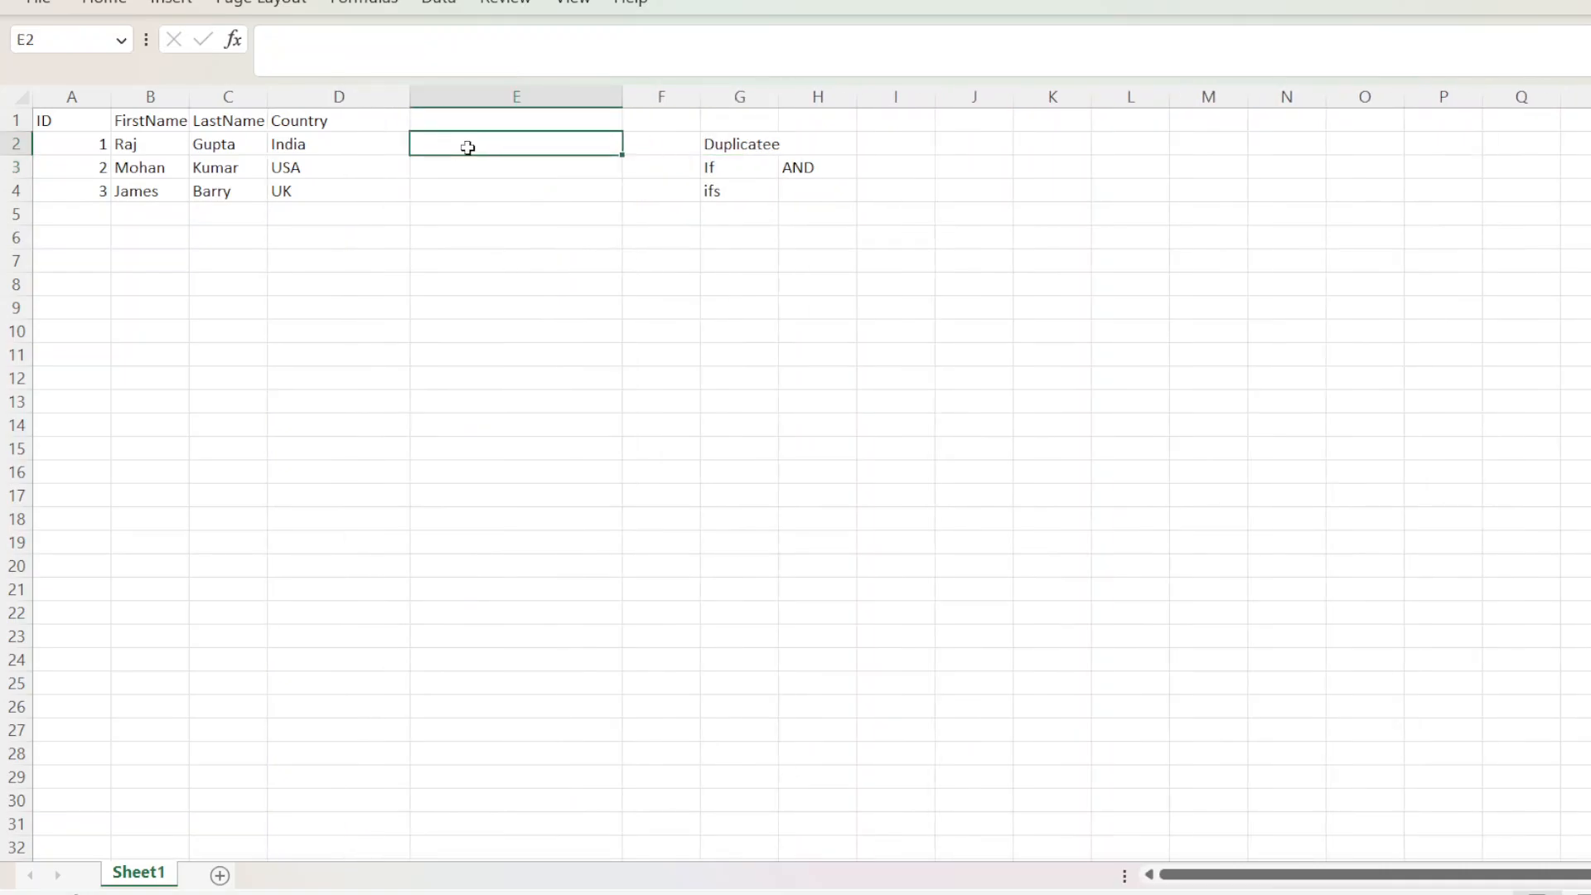
text(=if)
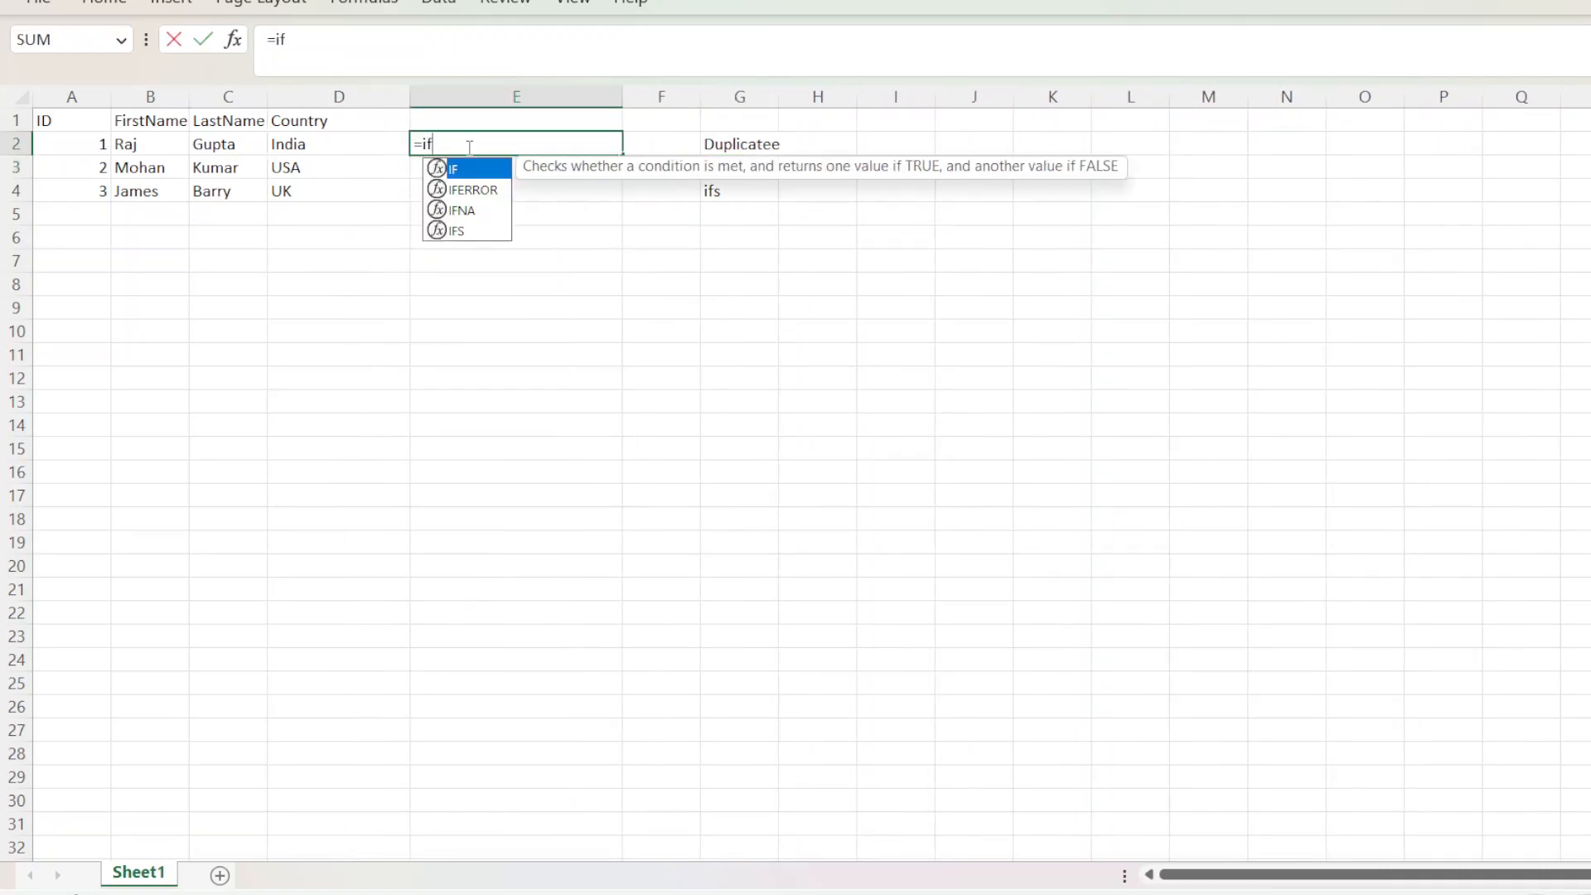
text(()
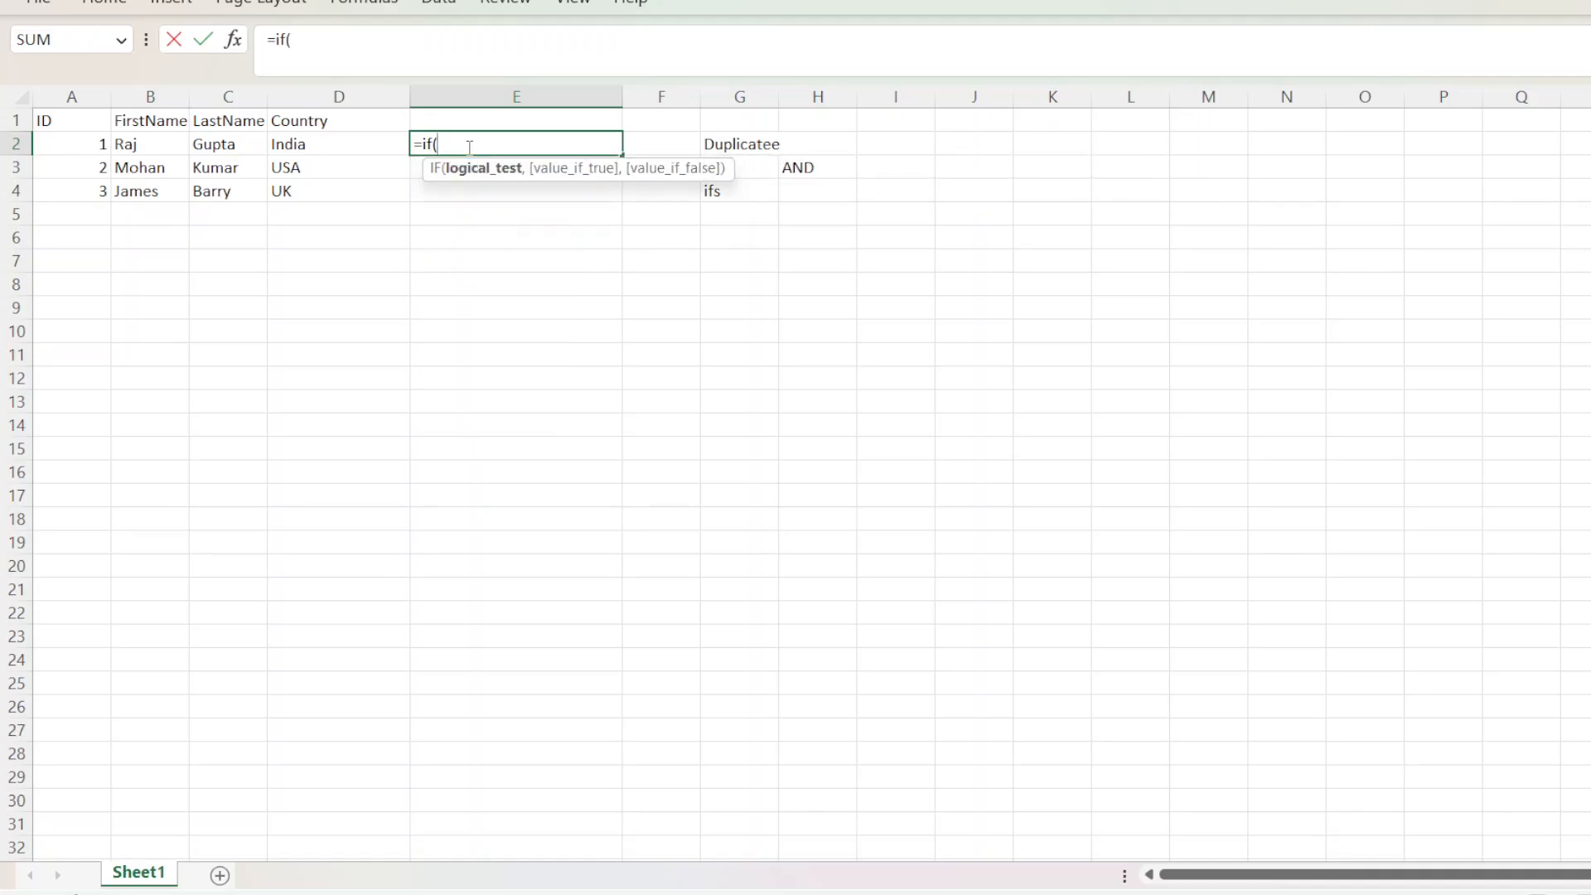
click(322, 144)
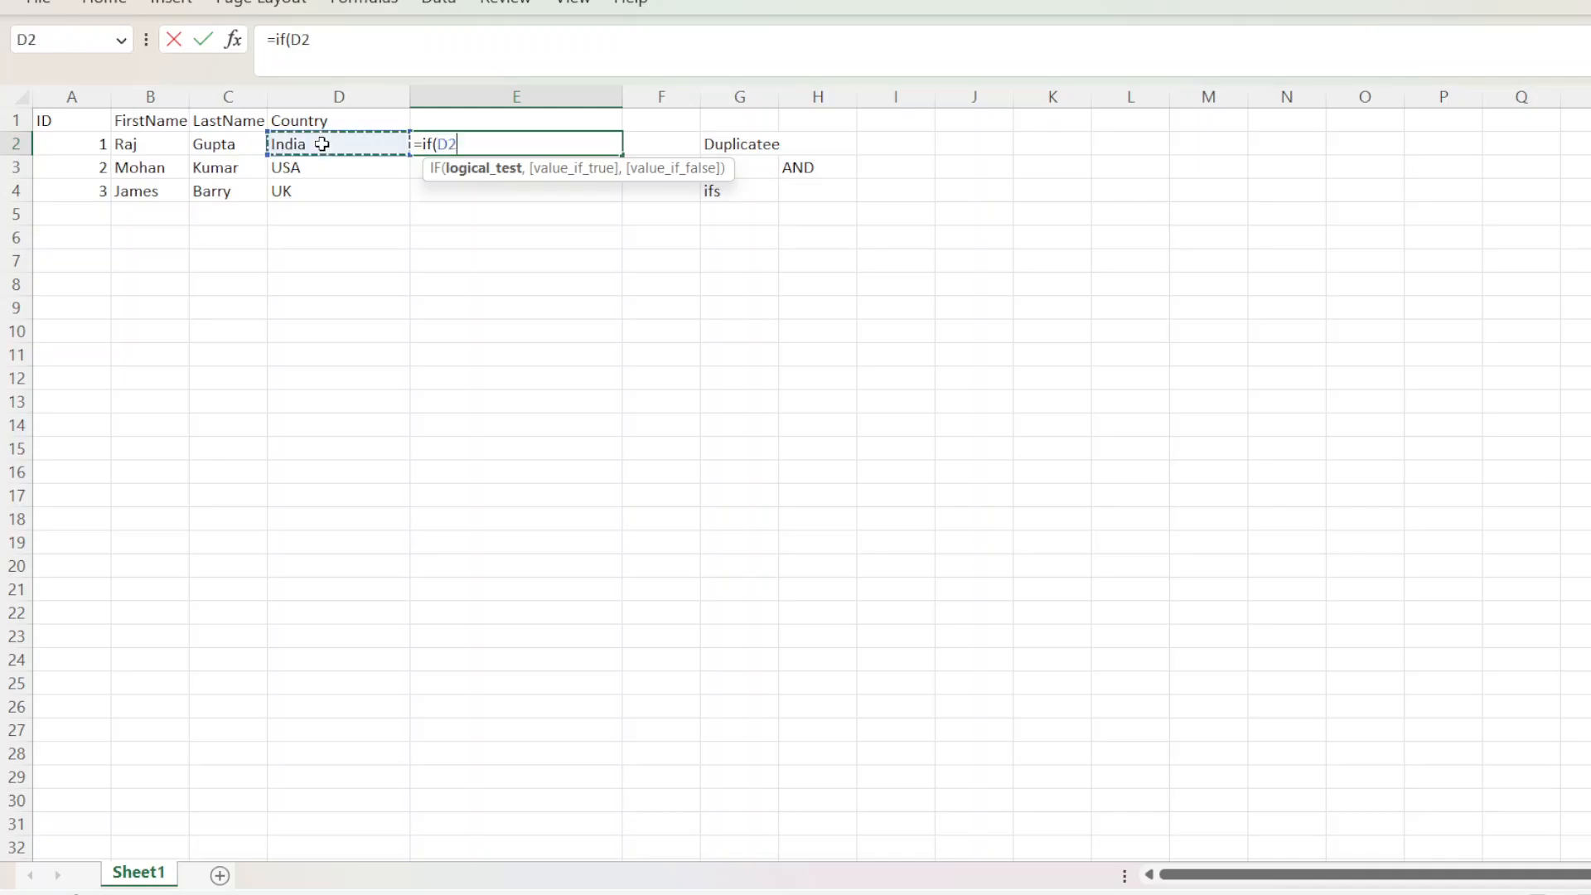
text(="Ind)
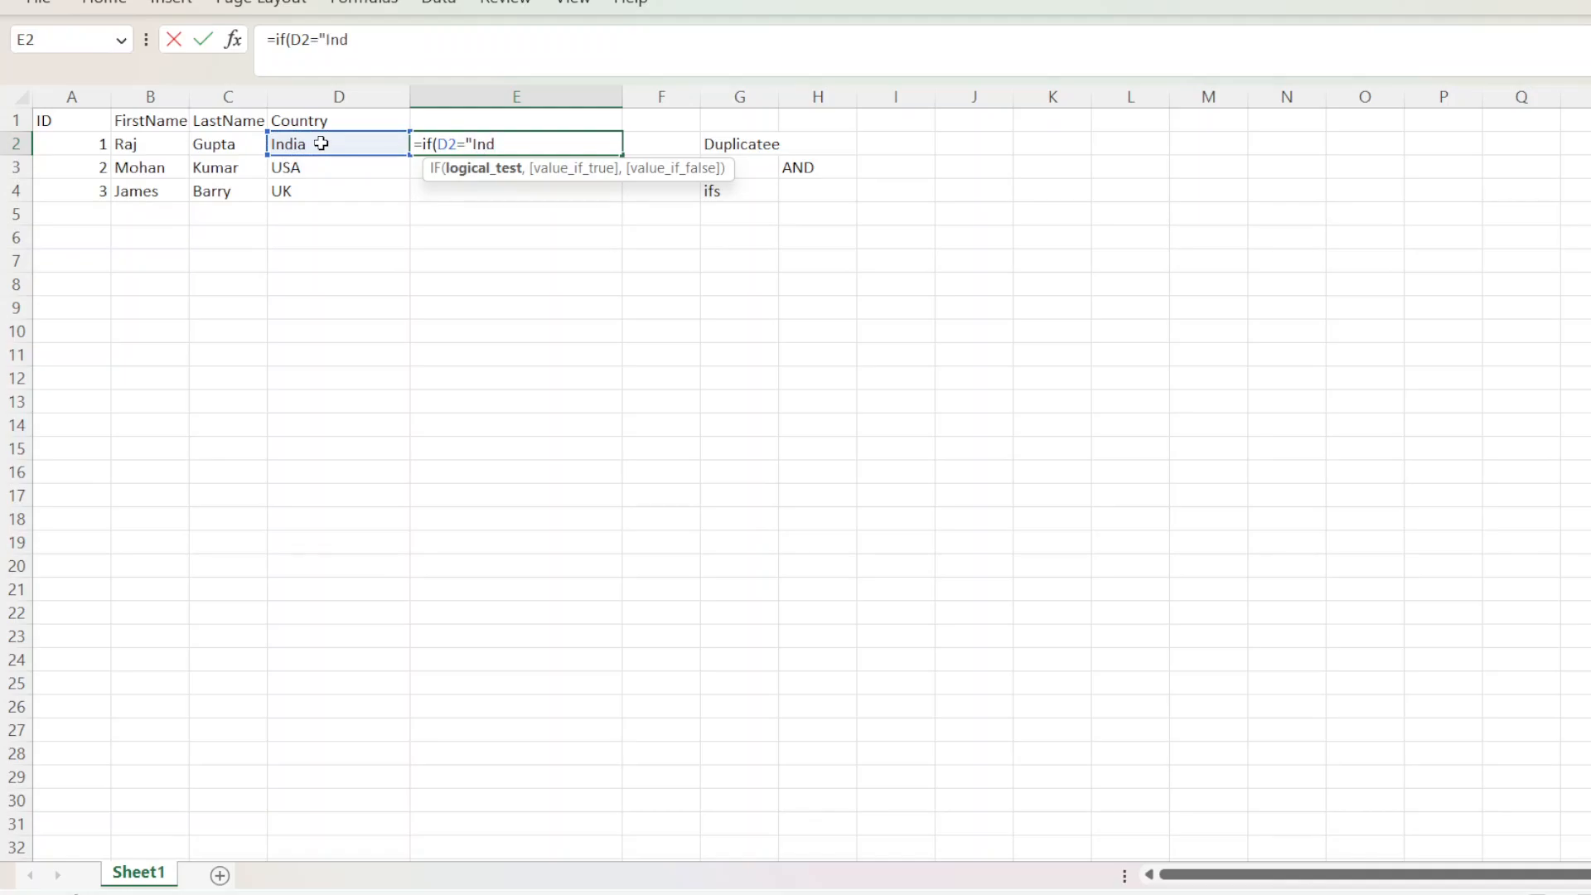
text(ia",1,0)
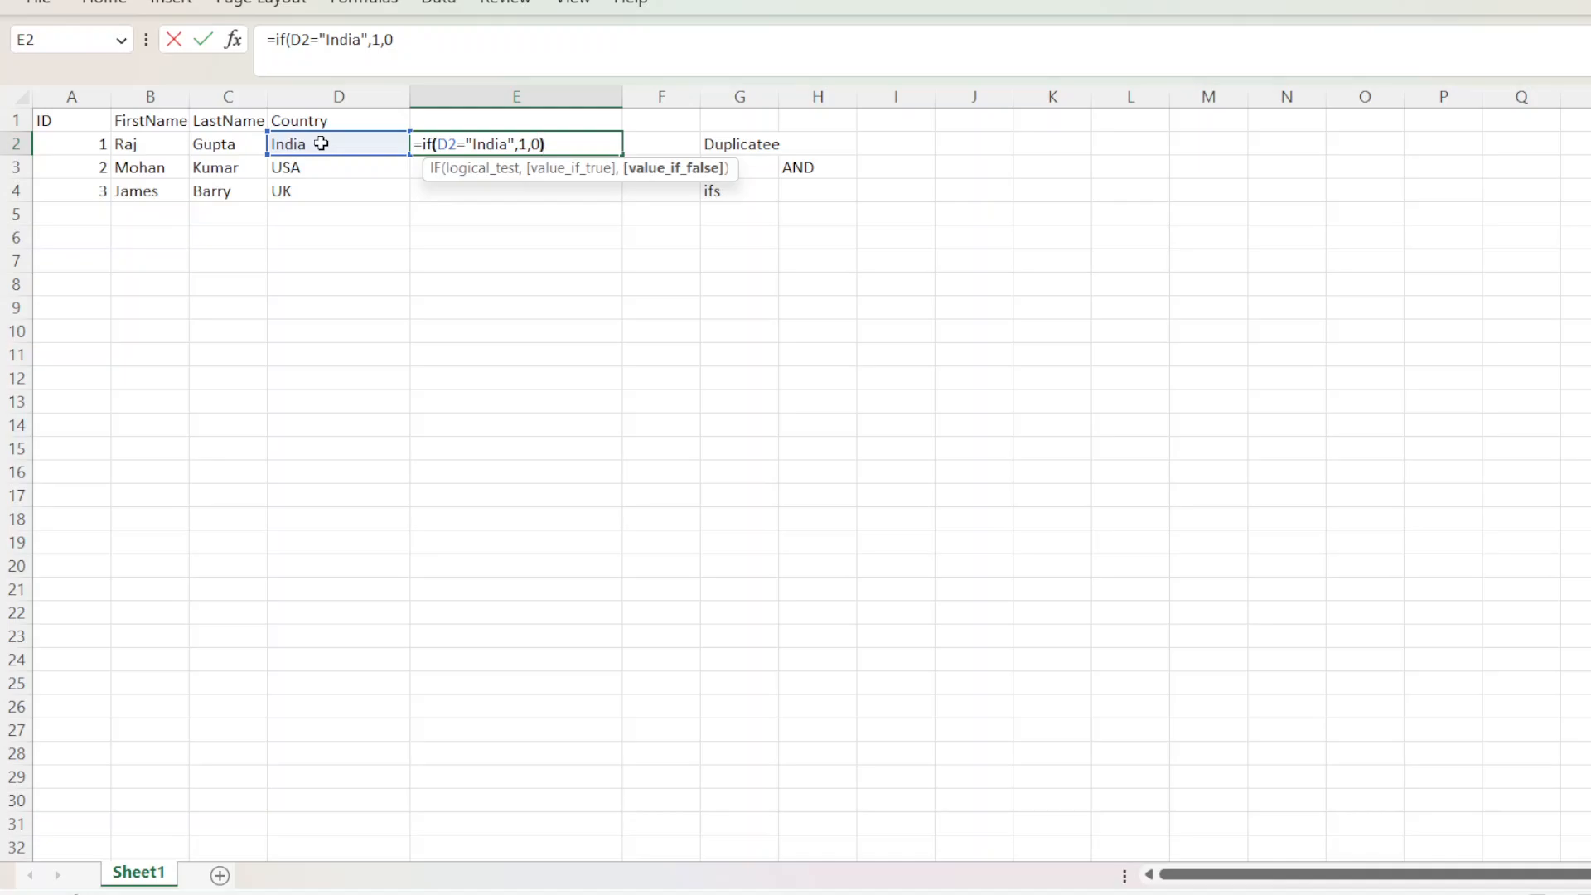
text())
key(Return)
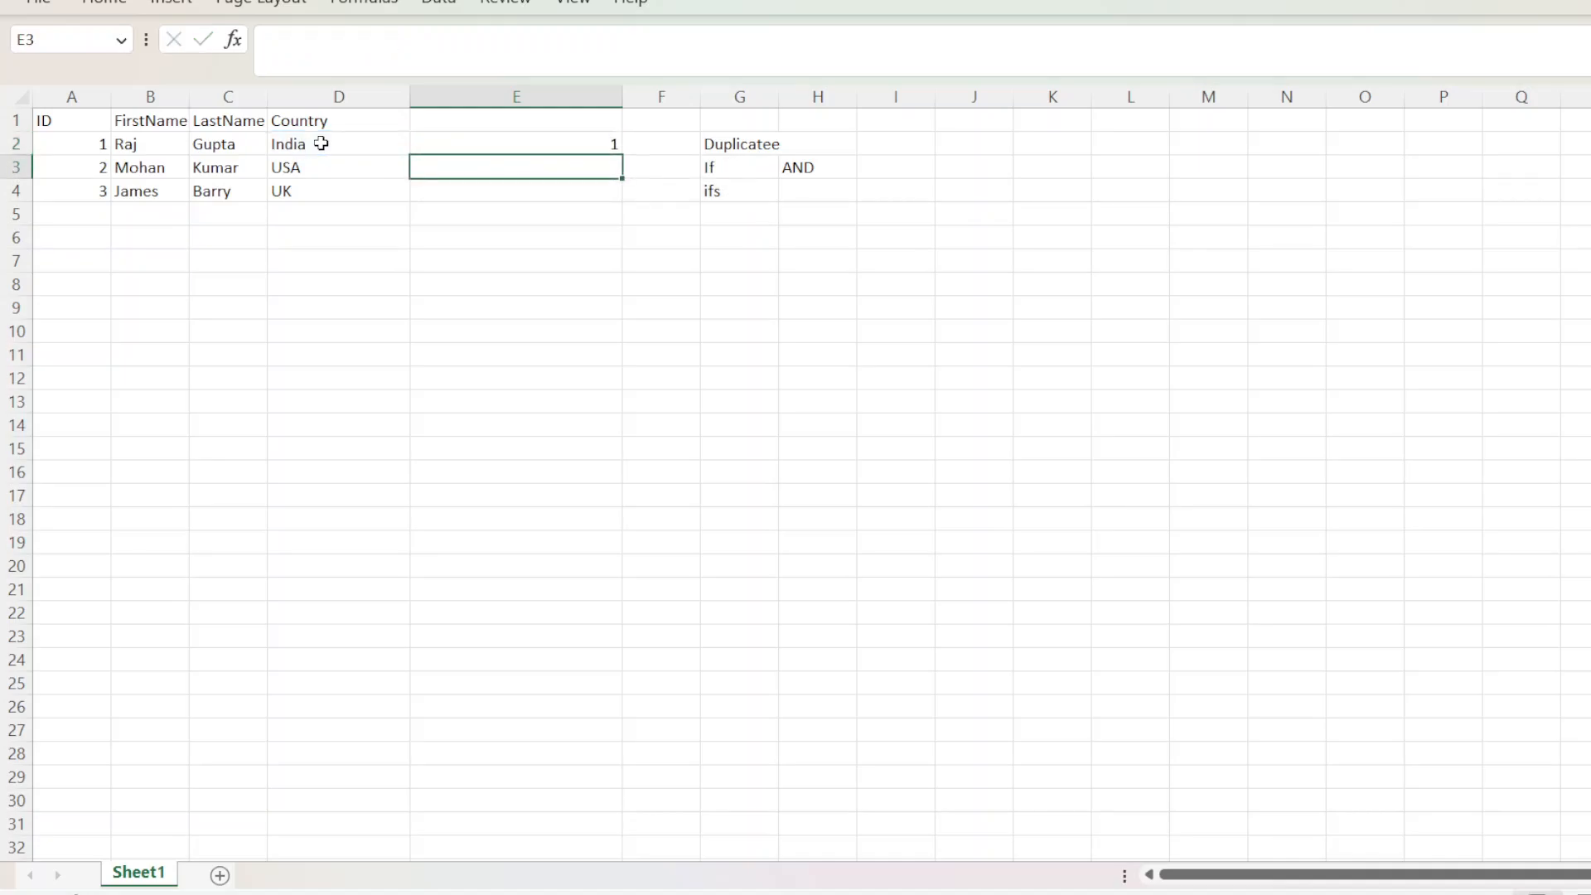
Step: Fill the formula in E2 down to E4 and enter the header Flag in E1
click(421, 144)
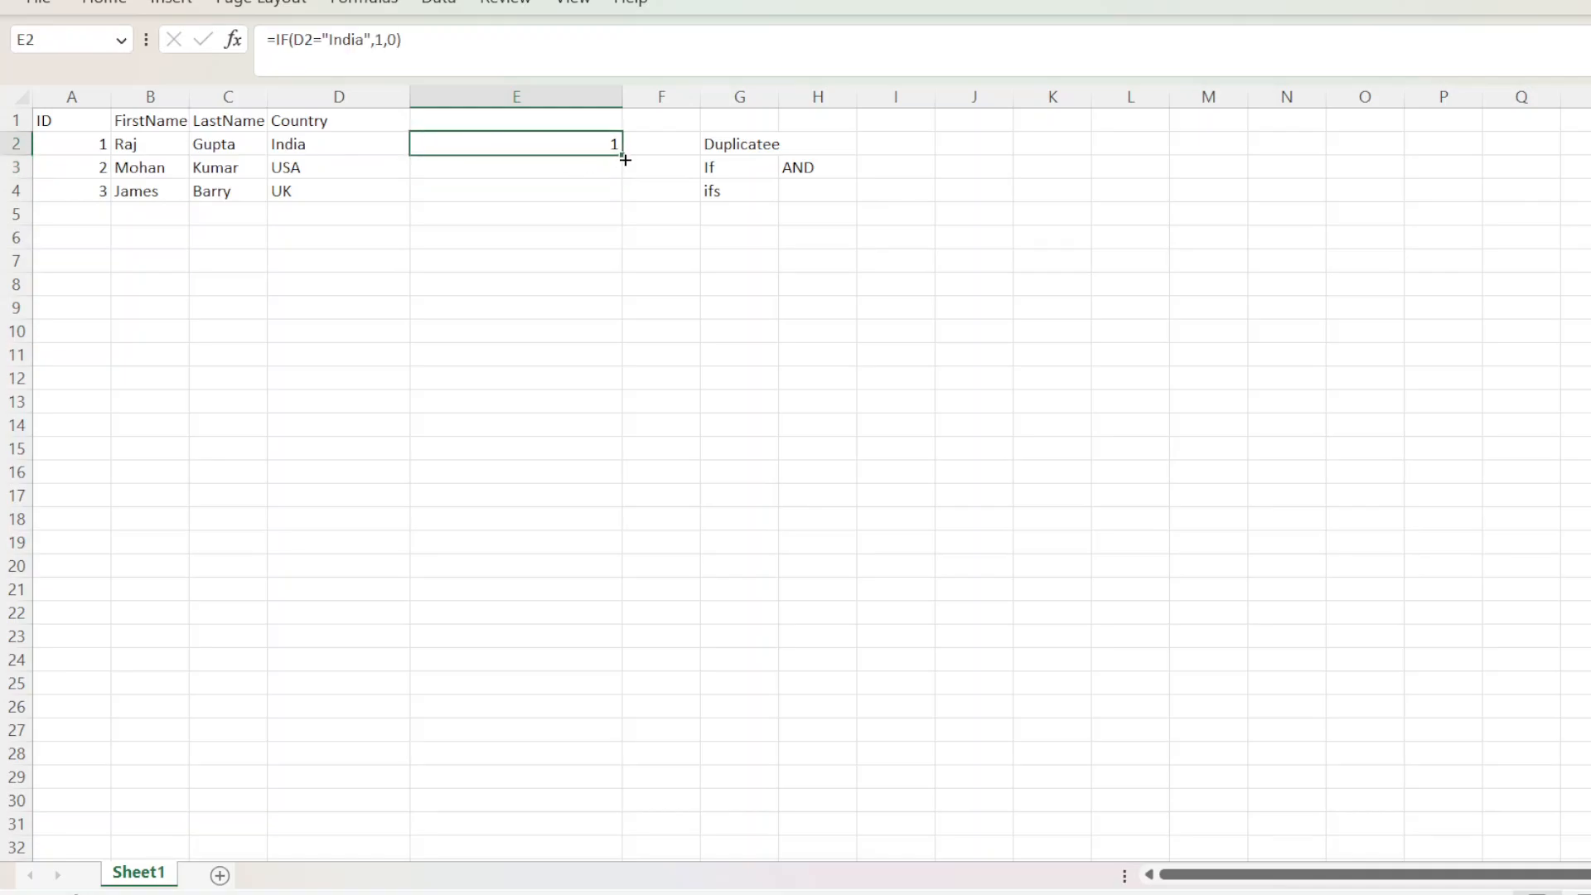
drag(623, 154, 623, 201)
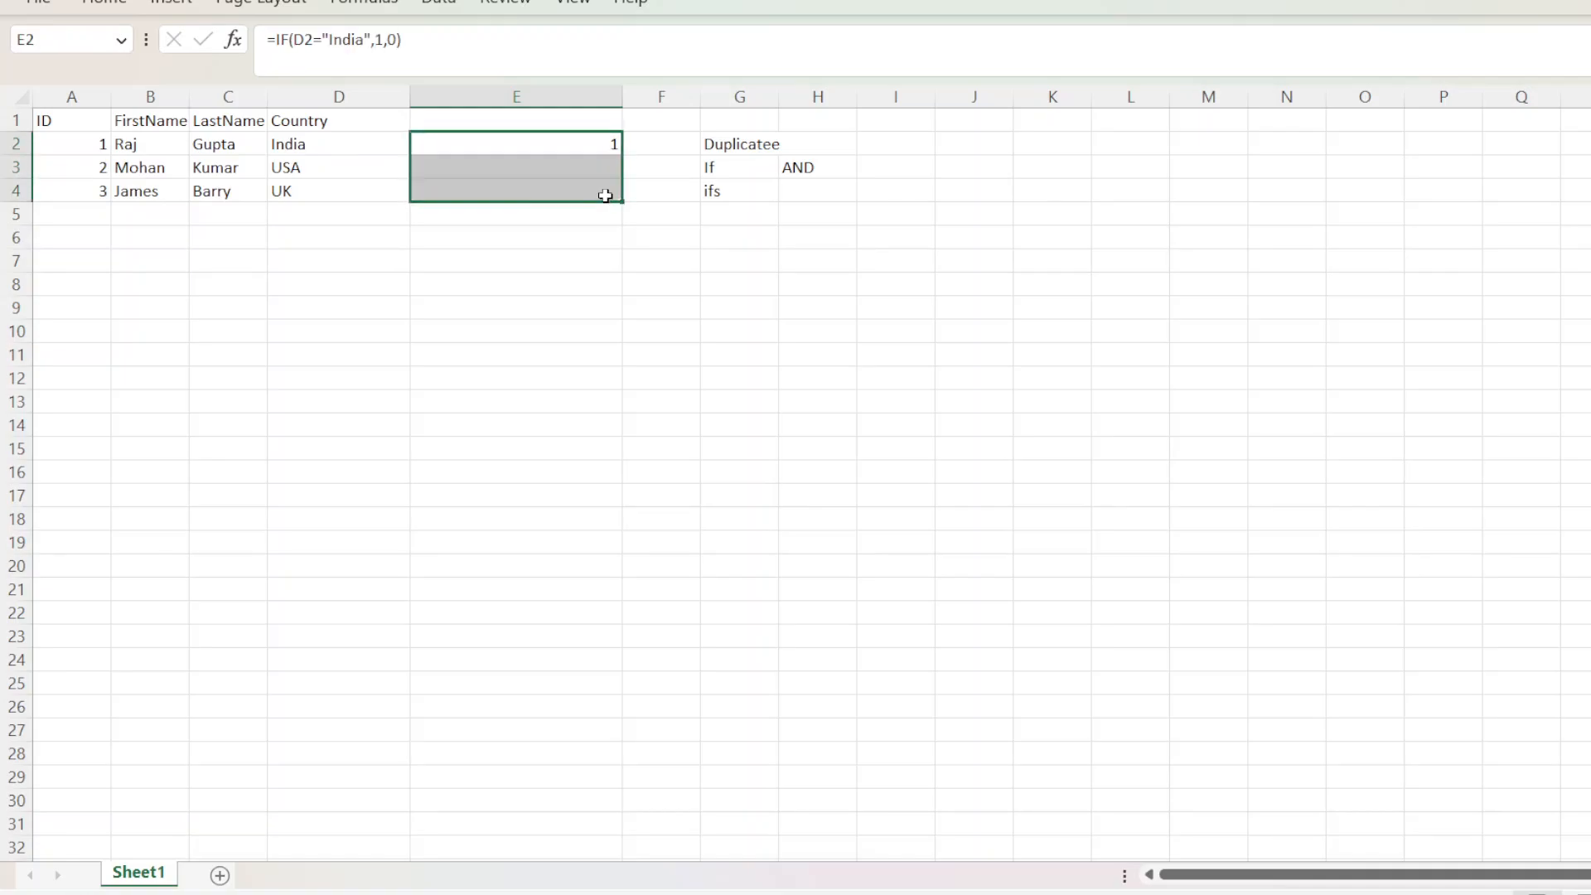
click(533, 121)
text(Flag)
key(Return)
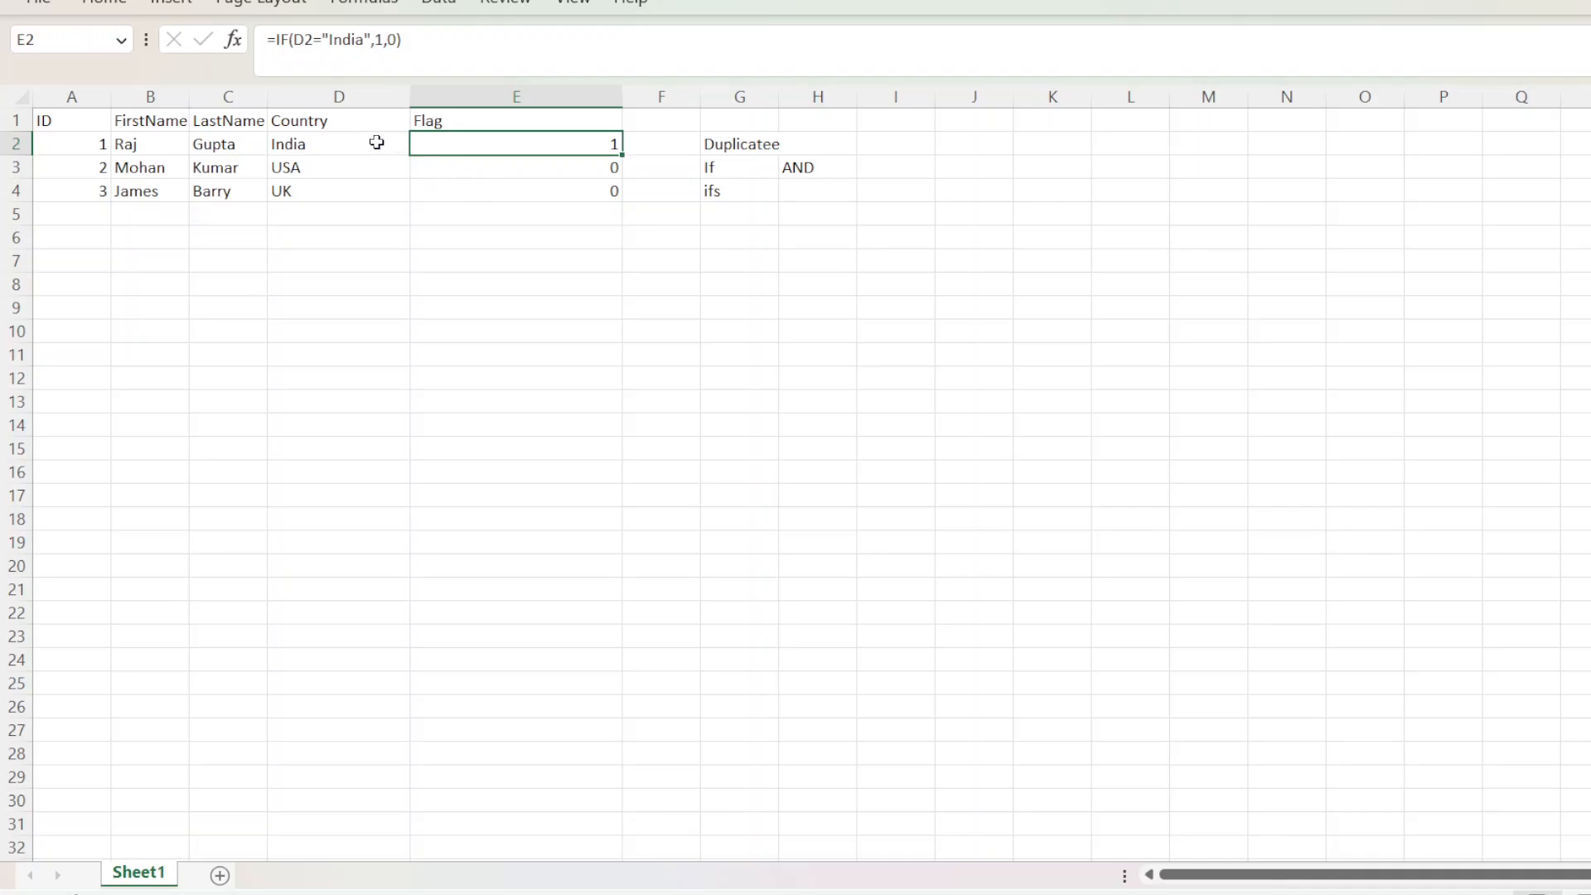
Step: Insert a new column before the Flag column and make it narrower
right_click(429, 102)
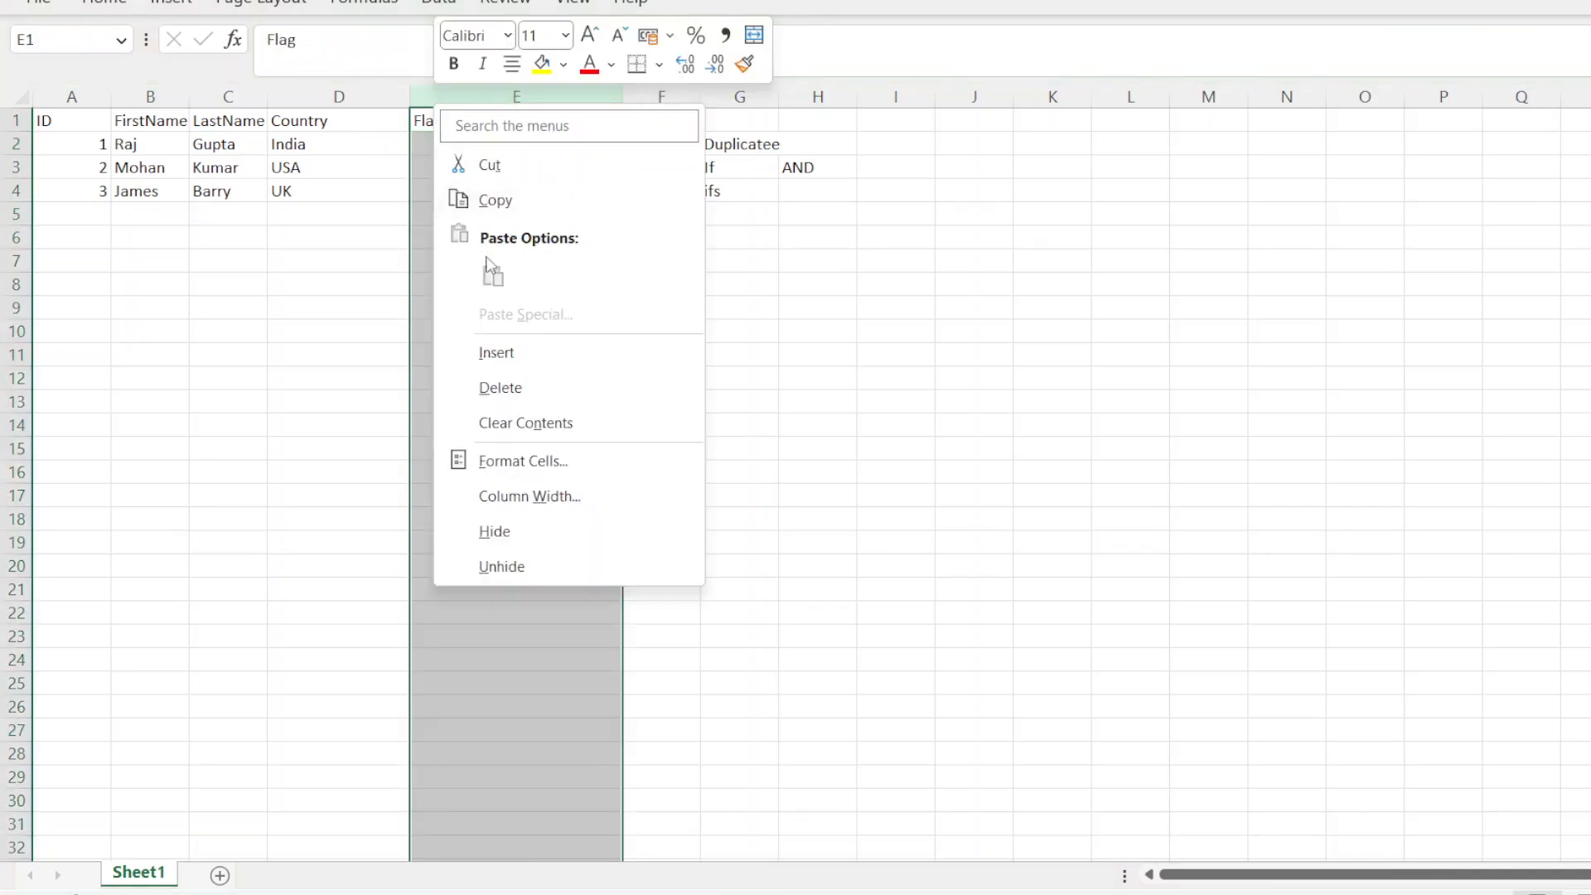
click(496, 353)
click(525, 118)
drag(552, 97, 509, 98)
Step: Enter the header Sex in E1 and the value Male in E2
text(Se)
key(Return)
text(Malr)
key(BackSpace)
text(e)
key(Return)
text(male)
key(BackSpace)
text(r)
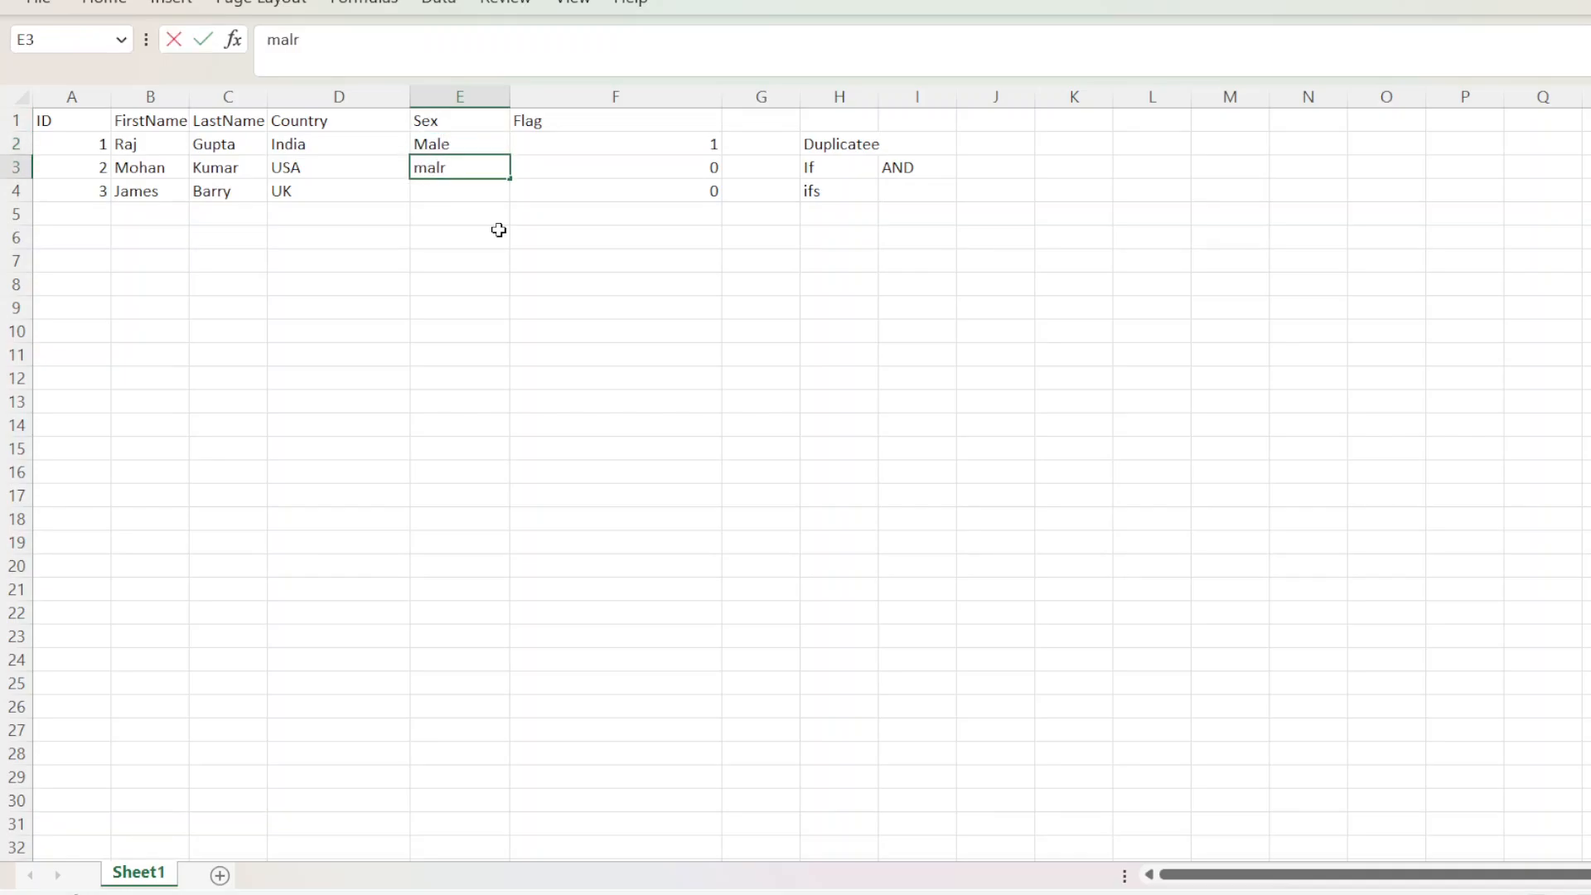
key(BackSpace)
key(BackSpace)
key(BackSpace)
key(BackSpace)
Step: Fill the value Male from E2 down to E4
click(460, 149)
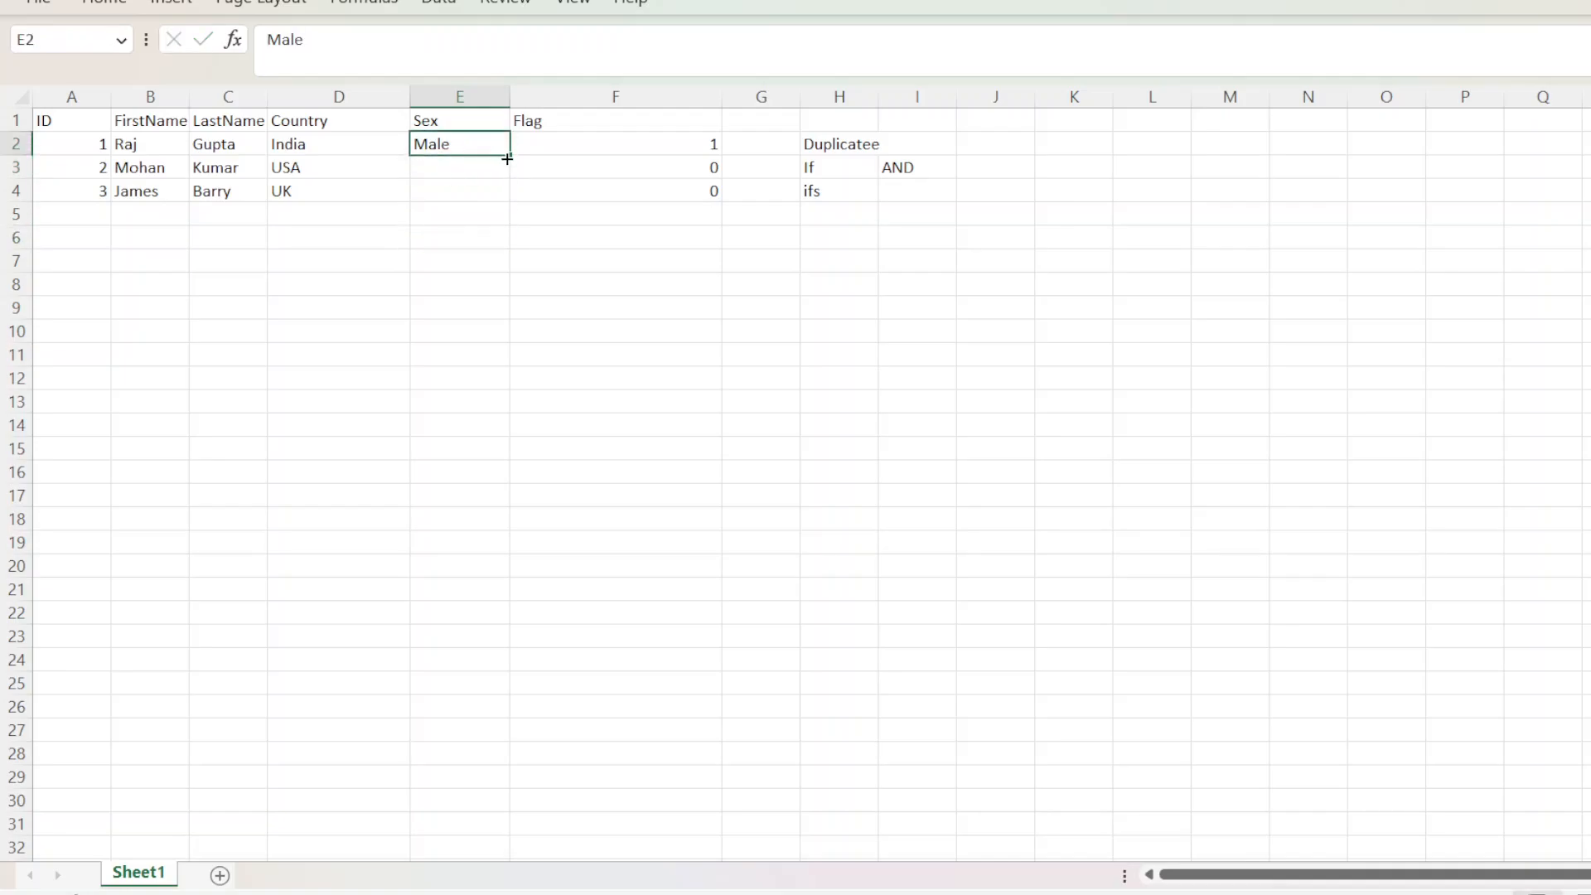
drag(506, 164, 498, 194)
click(426, 284)
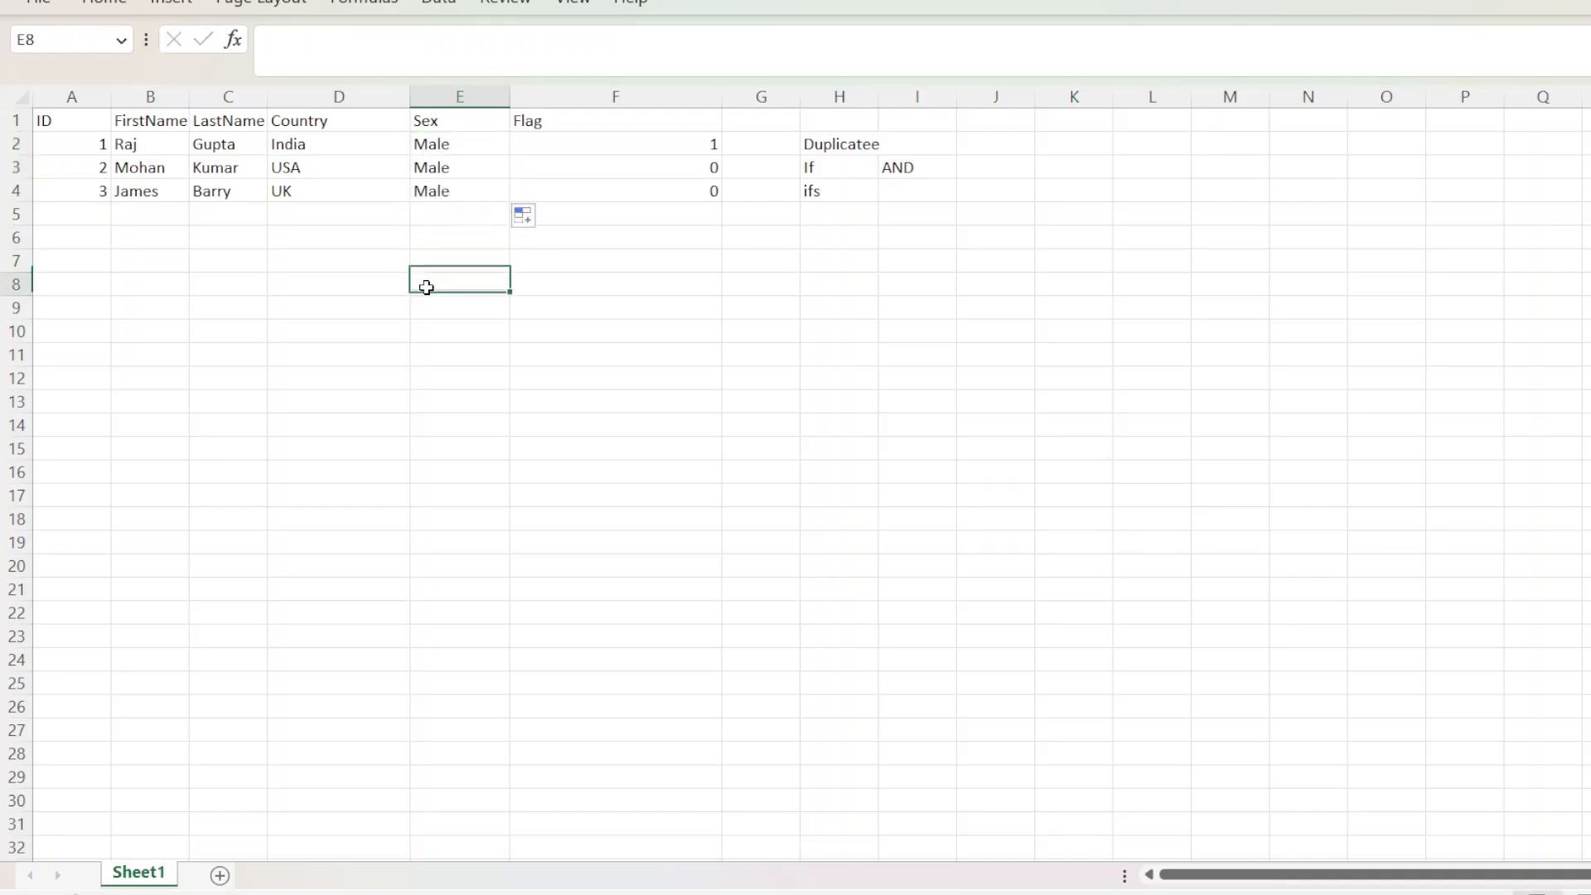
Step: Copy the record in A4:E4 into row 5 and set its ID to 4
drag(107, 191, 425, 190)
key(ctrl+c)
click(96, 219)
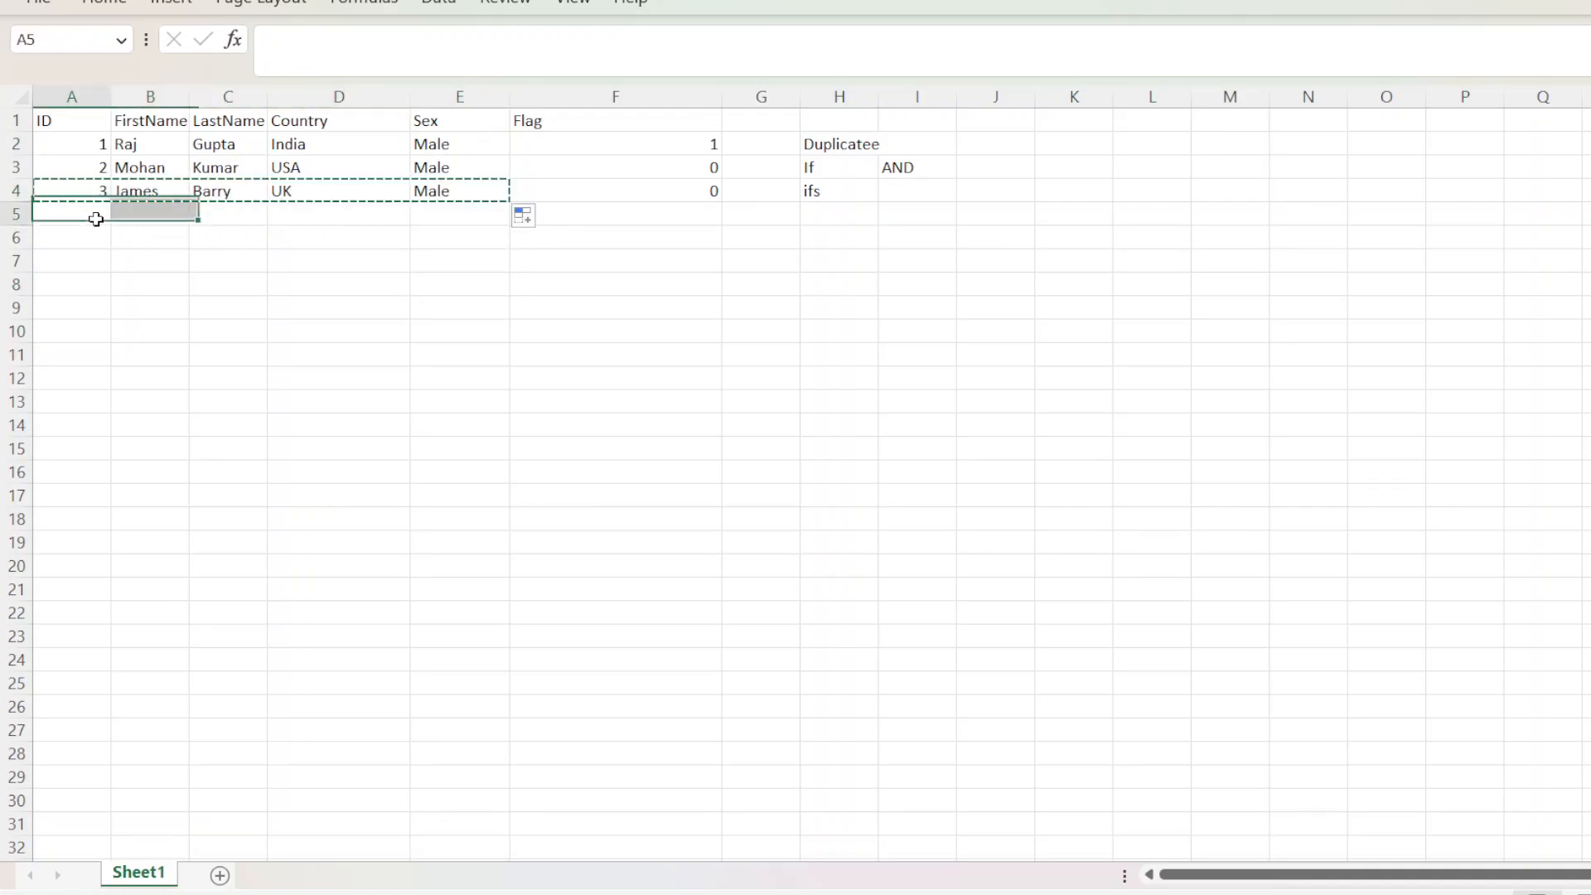
key(ctrl+v)
click(103, 218)
text(4)
Step: Copy India from D2 into D5 as the country of the record with ID 4
click(164, 217)
click(245, 216)
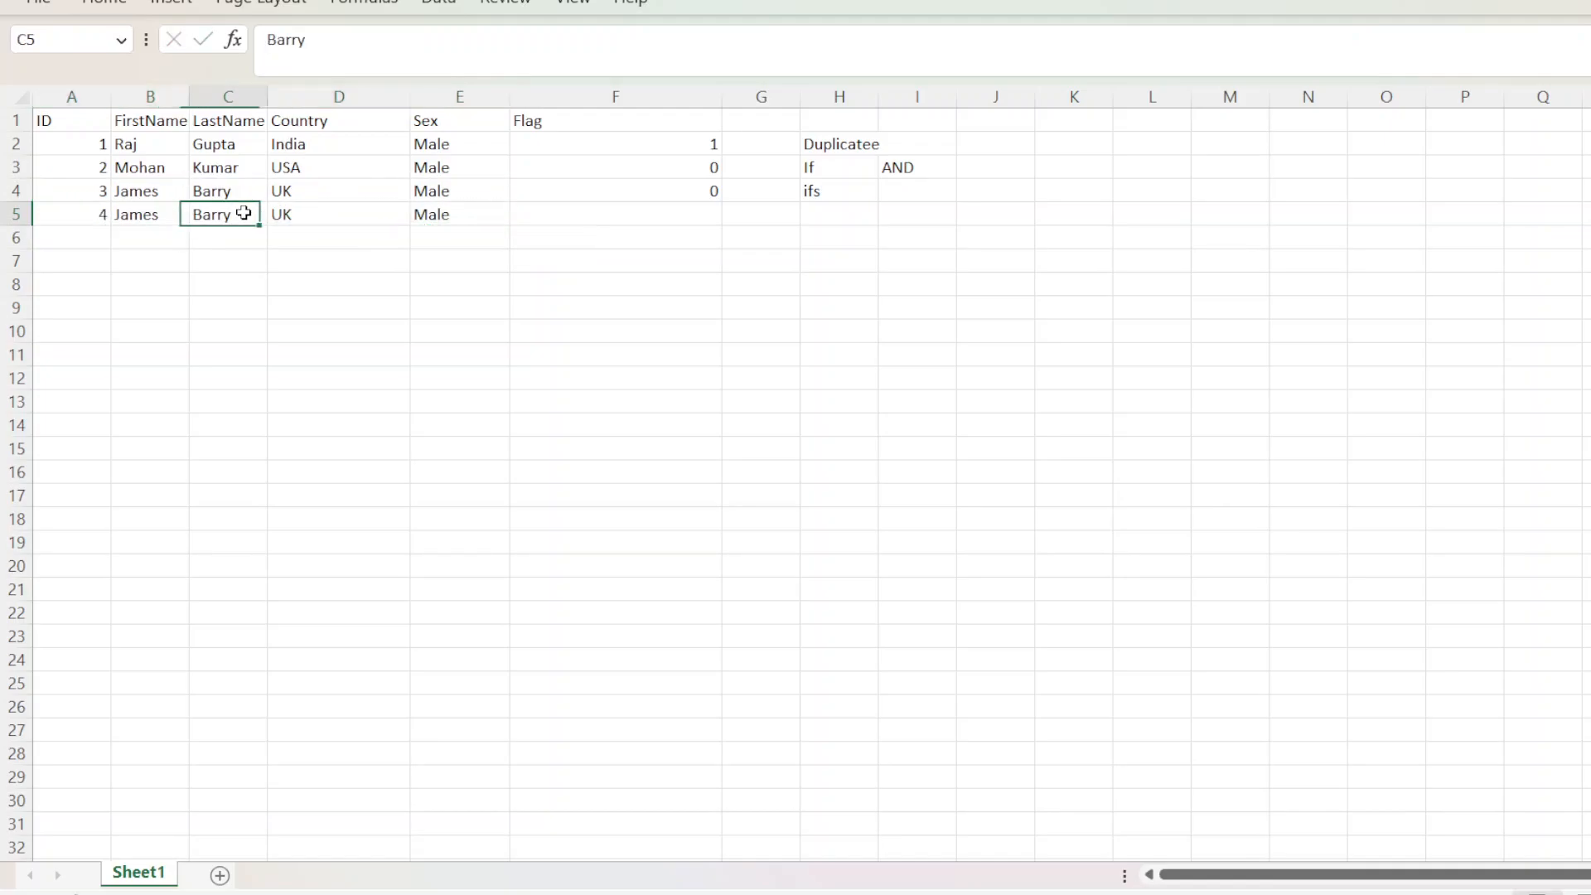
click(292, 218)
click(320, 151)
key(ctrl+c)
click(316, 217)
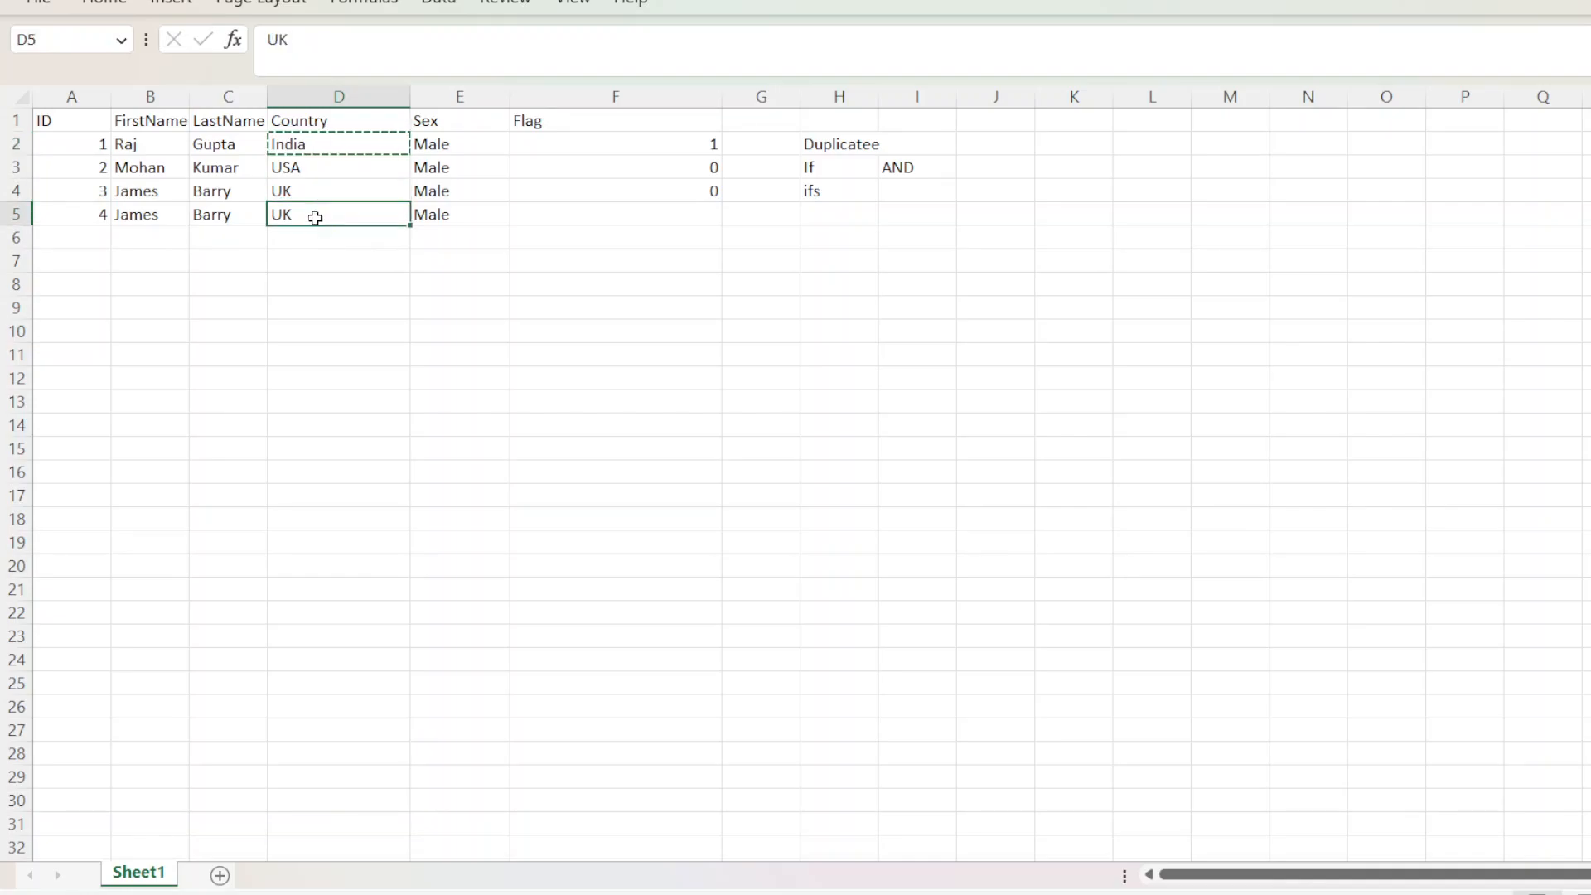
key(ctrl+v)
Step: Set the Sex value in E5 to Female, with a capital F
click(461, 220)
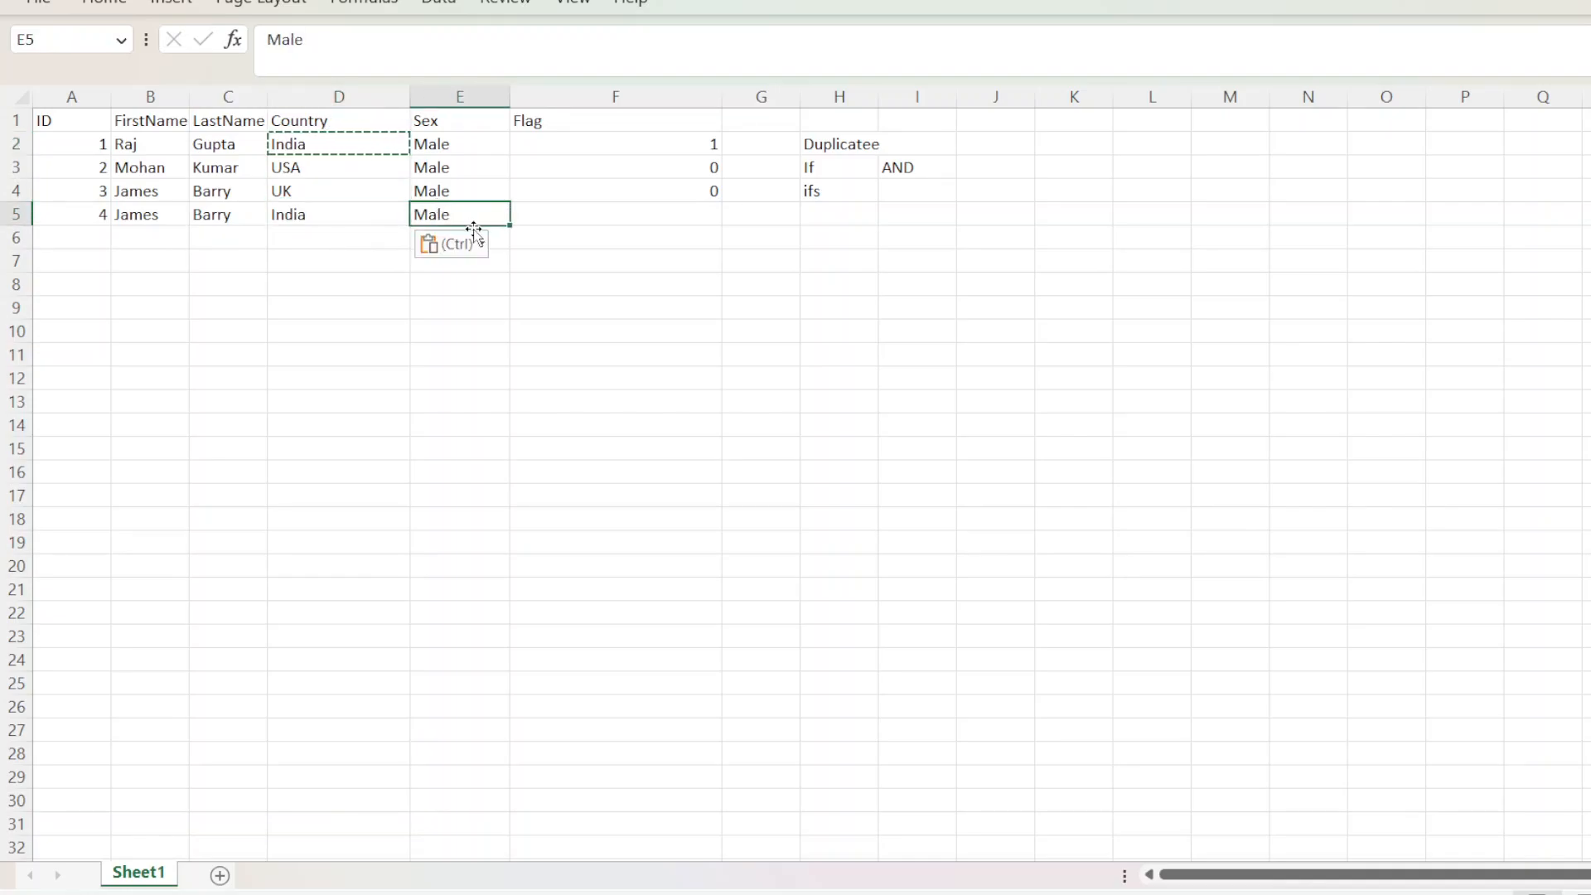
text(female)
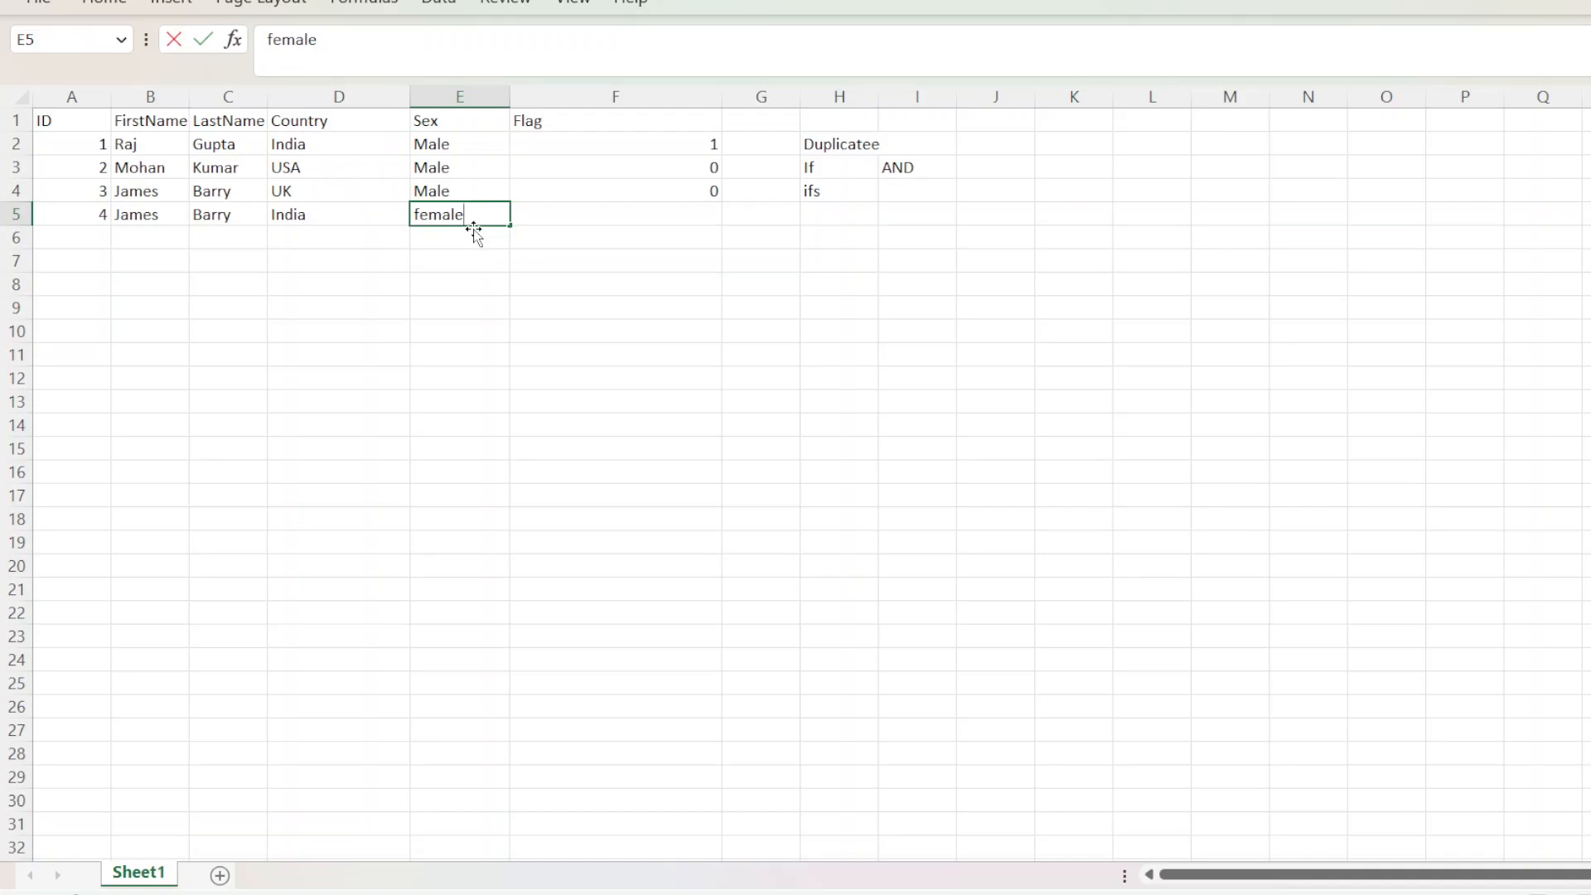
key(Return)
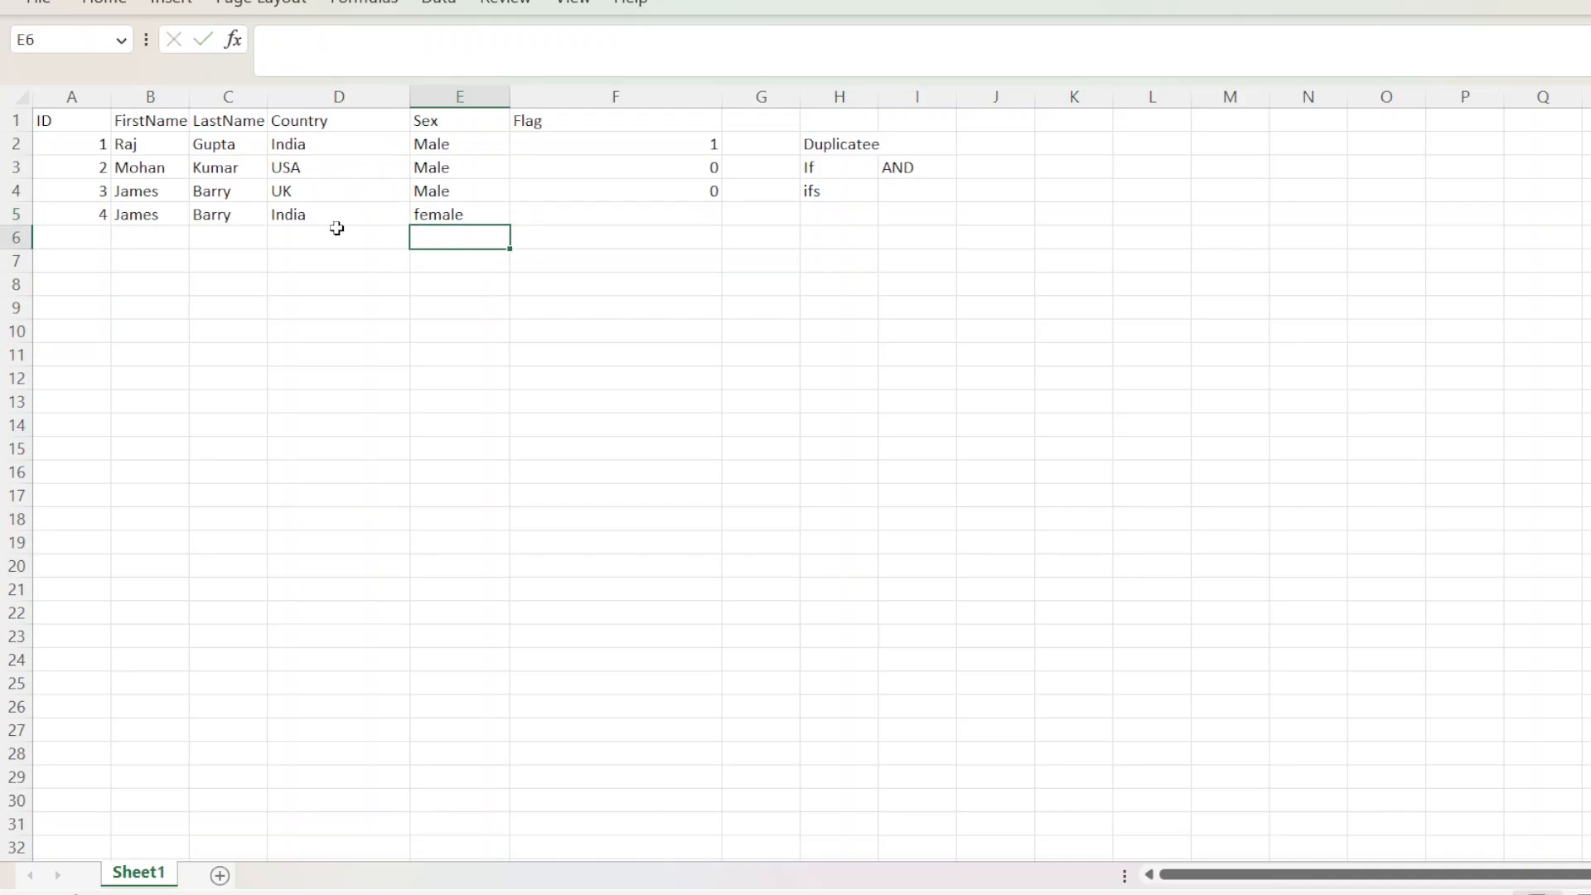
double_click(428, 214)
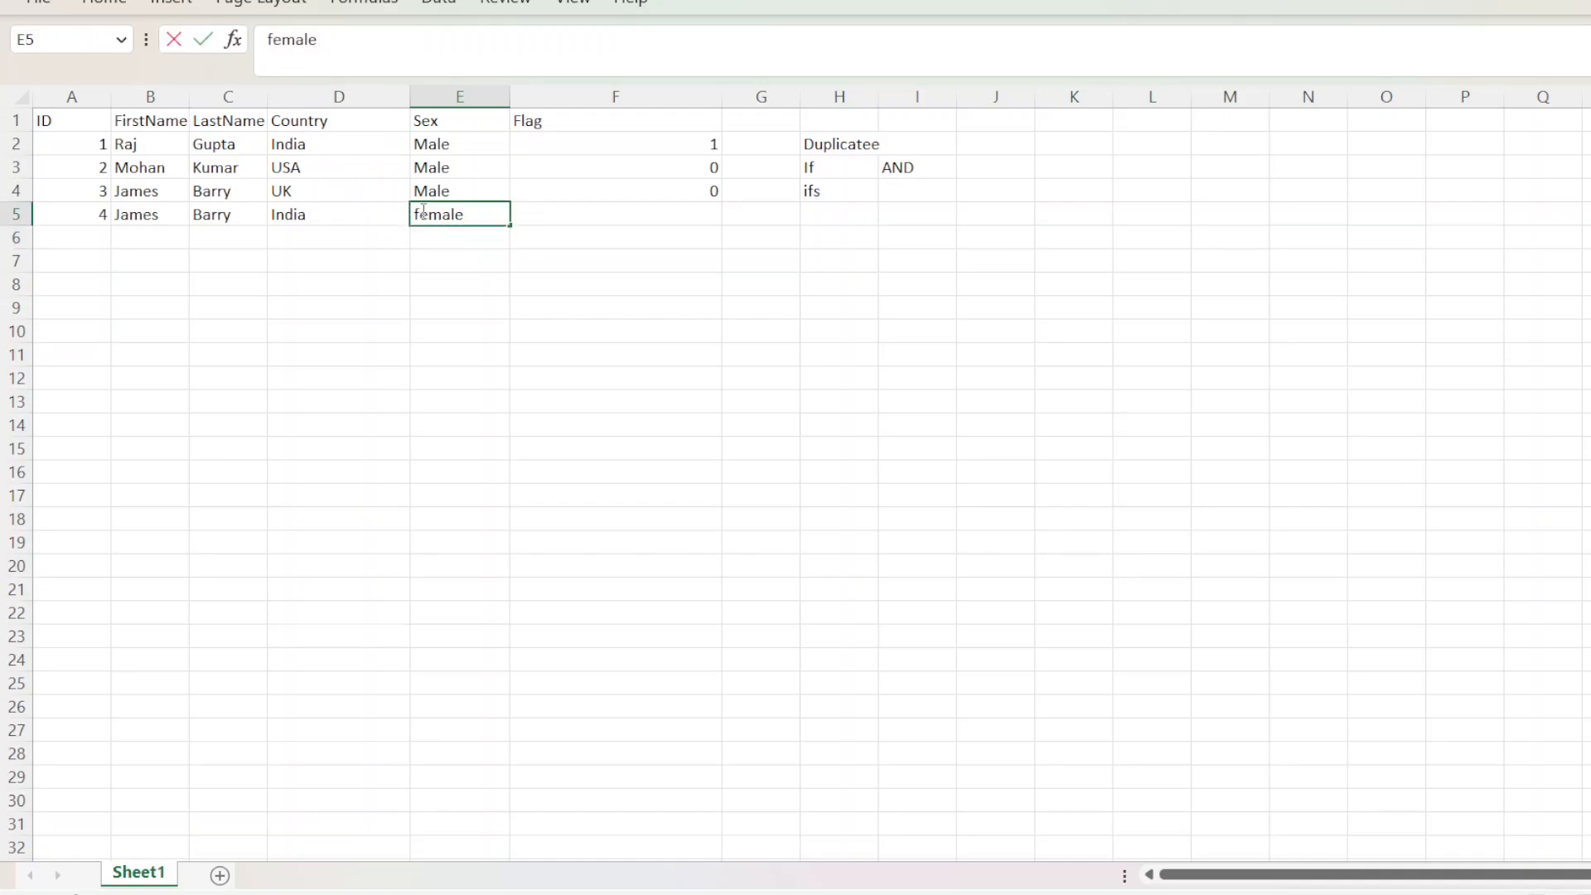
key(BackSpace)
text(F)
click(589, 214)
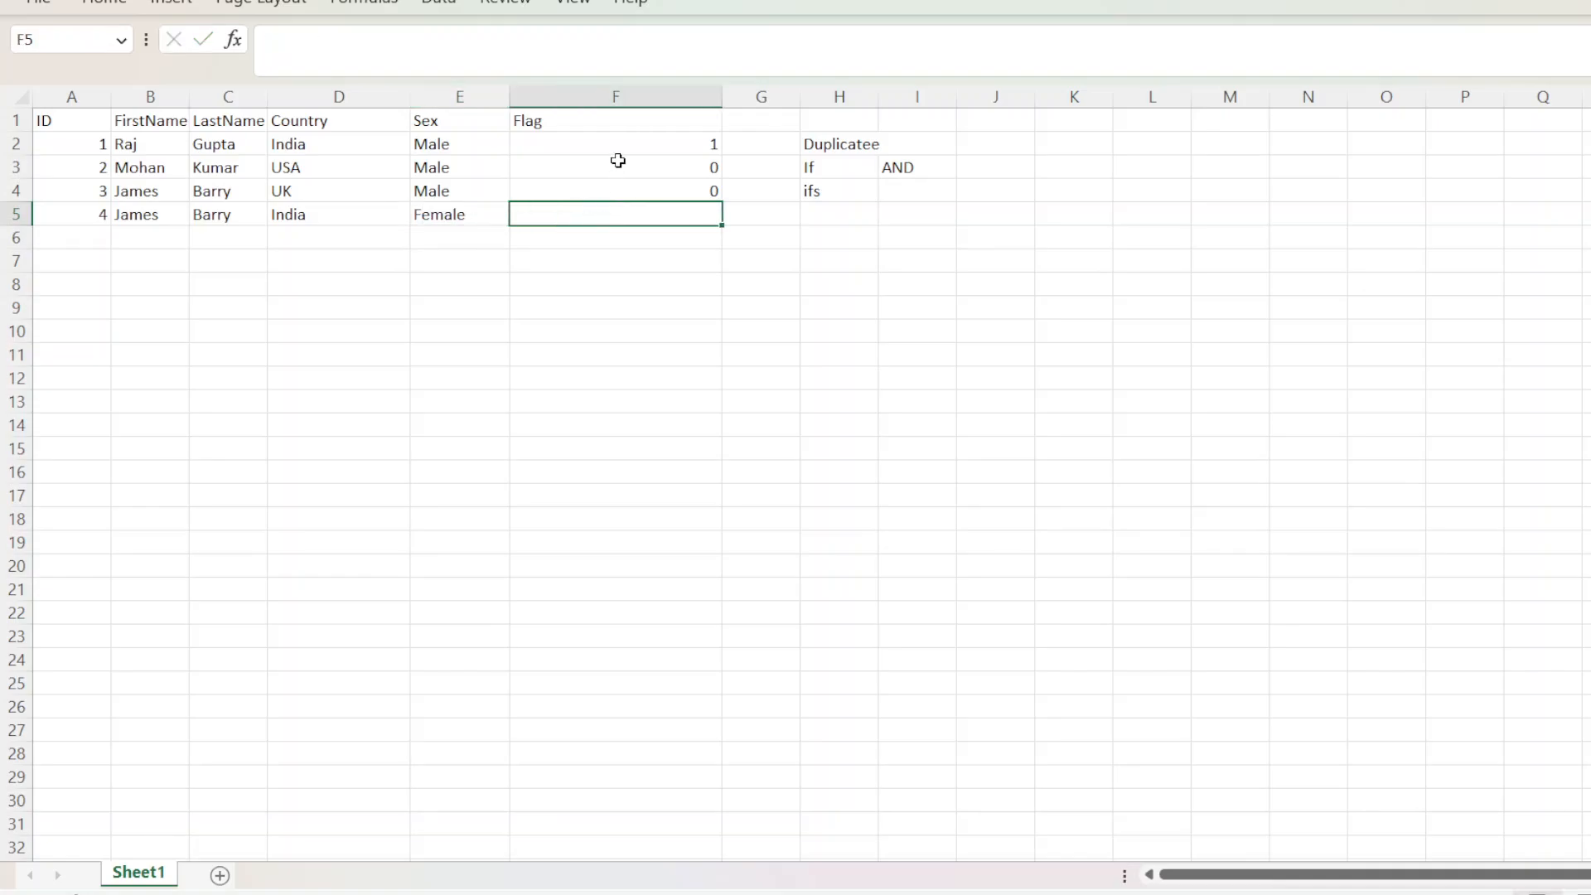
Step: Narrow the Flag column F
click(617, 166)
click(759, 146)
click(611, 126)
drag(722, 97, 630, 116)
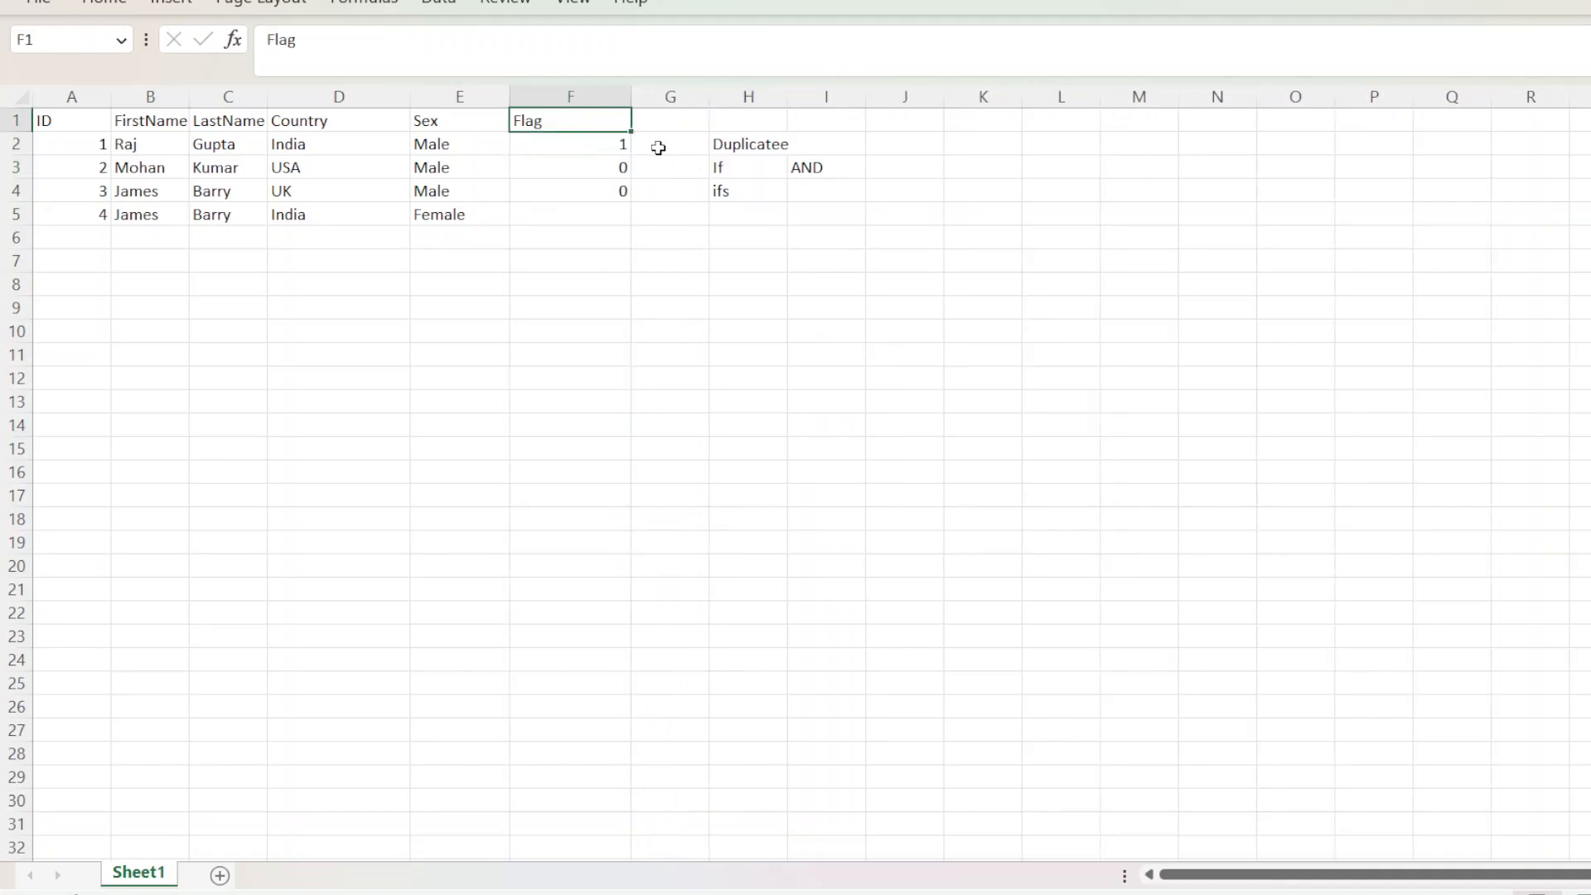
Step: Copy the Flag header from F1 into G1 and fit column G's width to its contents
key(ctrl+c)
click(651, 131)
key(ctrl+v)
double_click(709, 97)
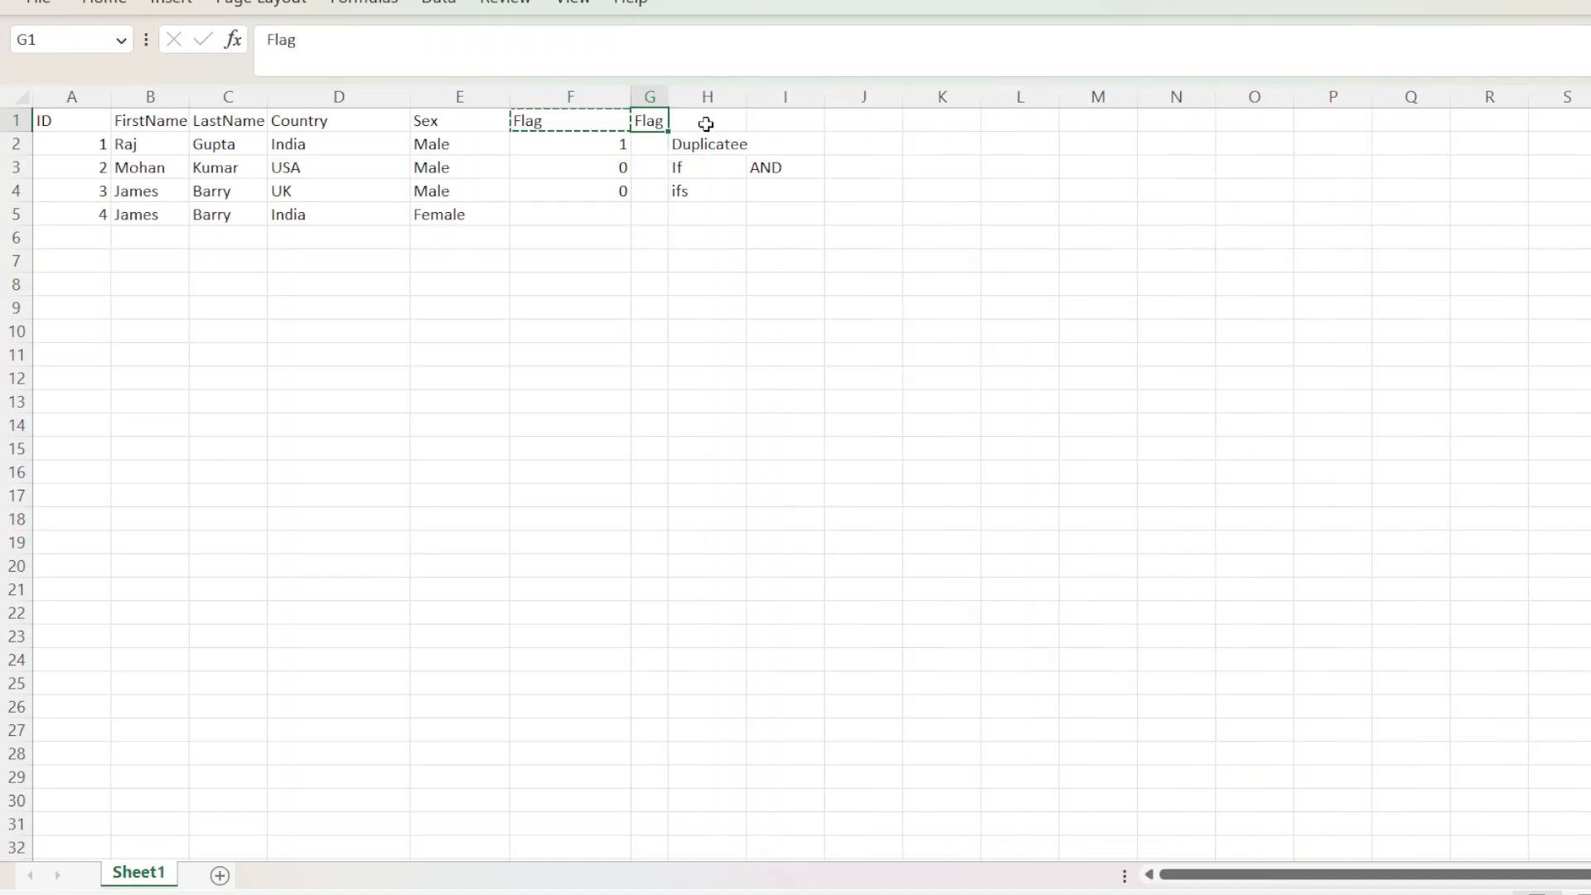
Step: Widen the second Flag column, G
drag(667, 98, 728, 98)
click(675, 170)
click(675, 143)
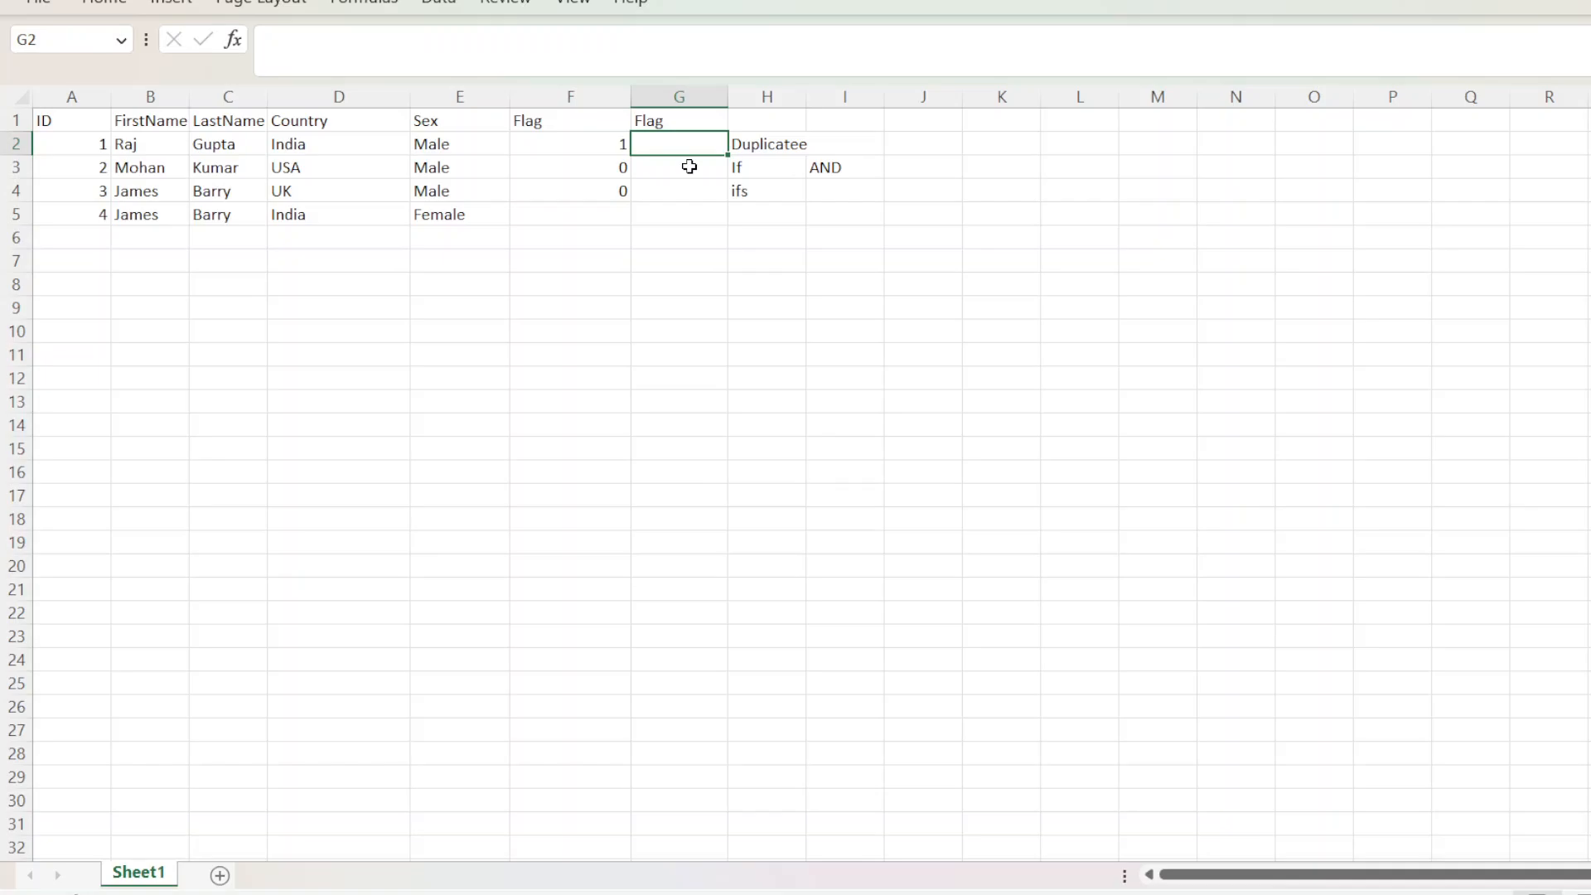
Step: Begin an IF formula in G2 with an AND test requiring E2="female" and D2="india"
text(=if)
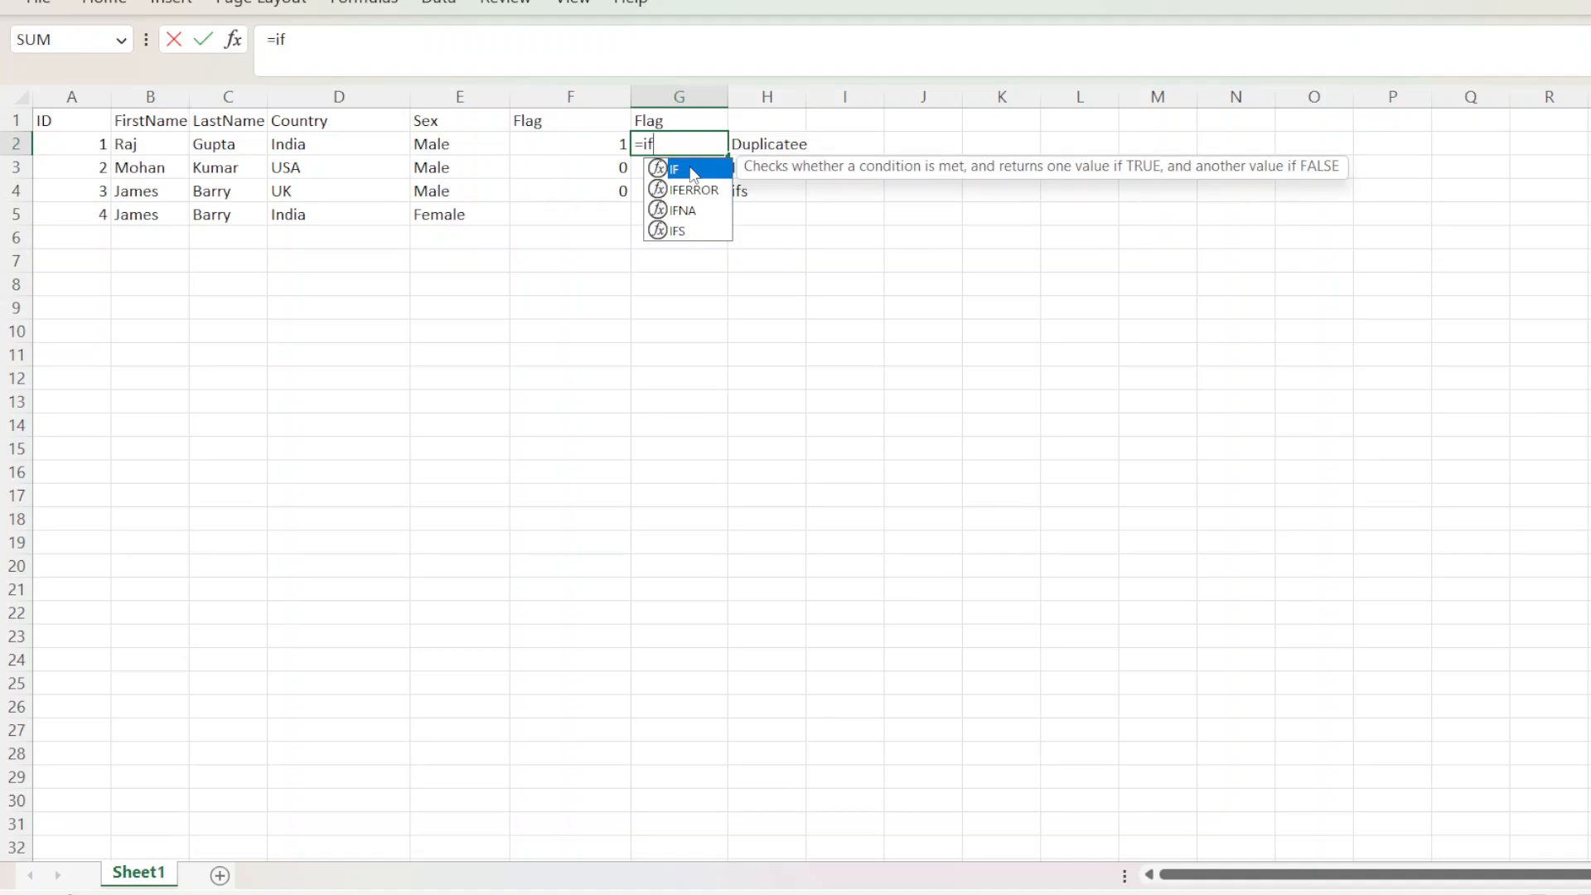
text(()
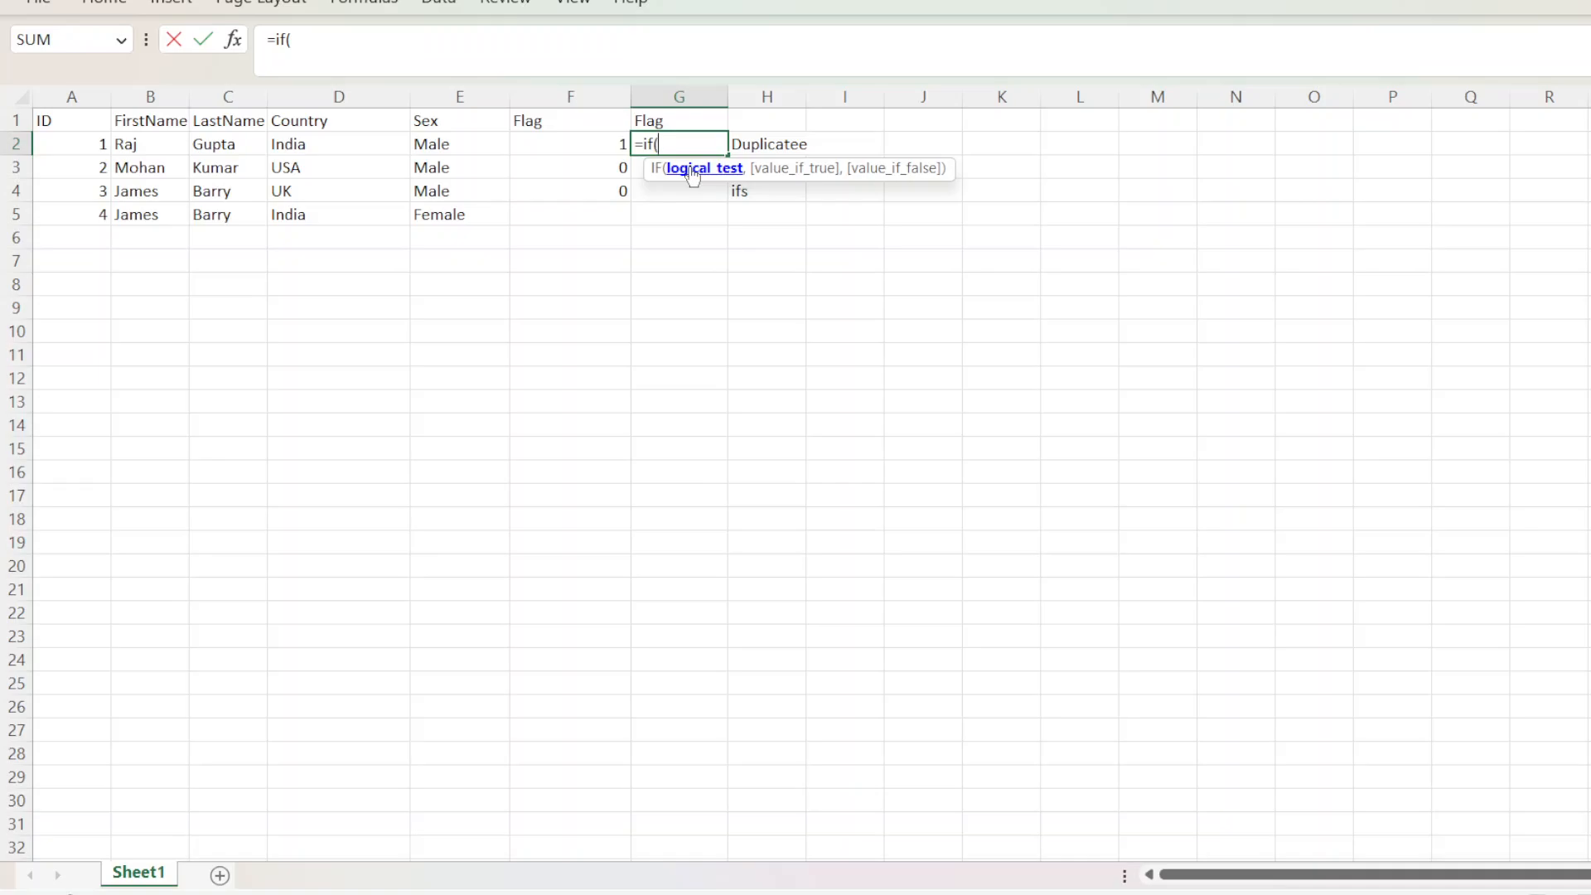
text(and)
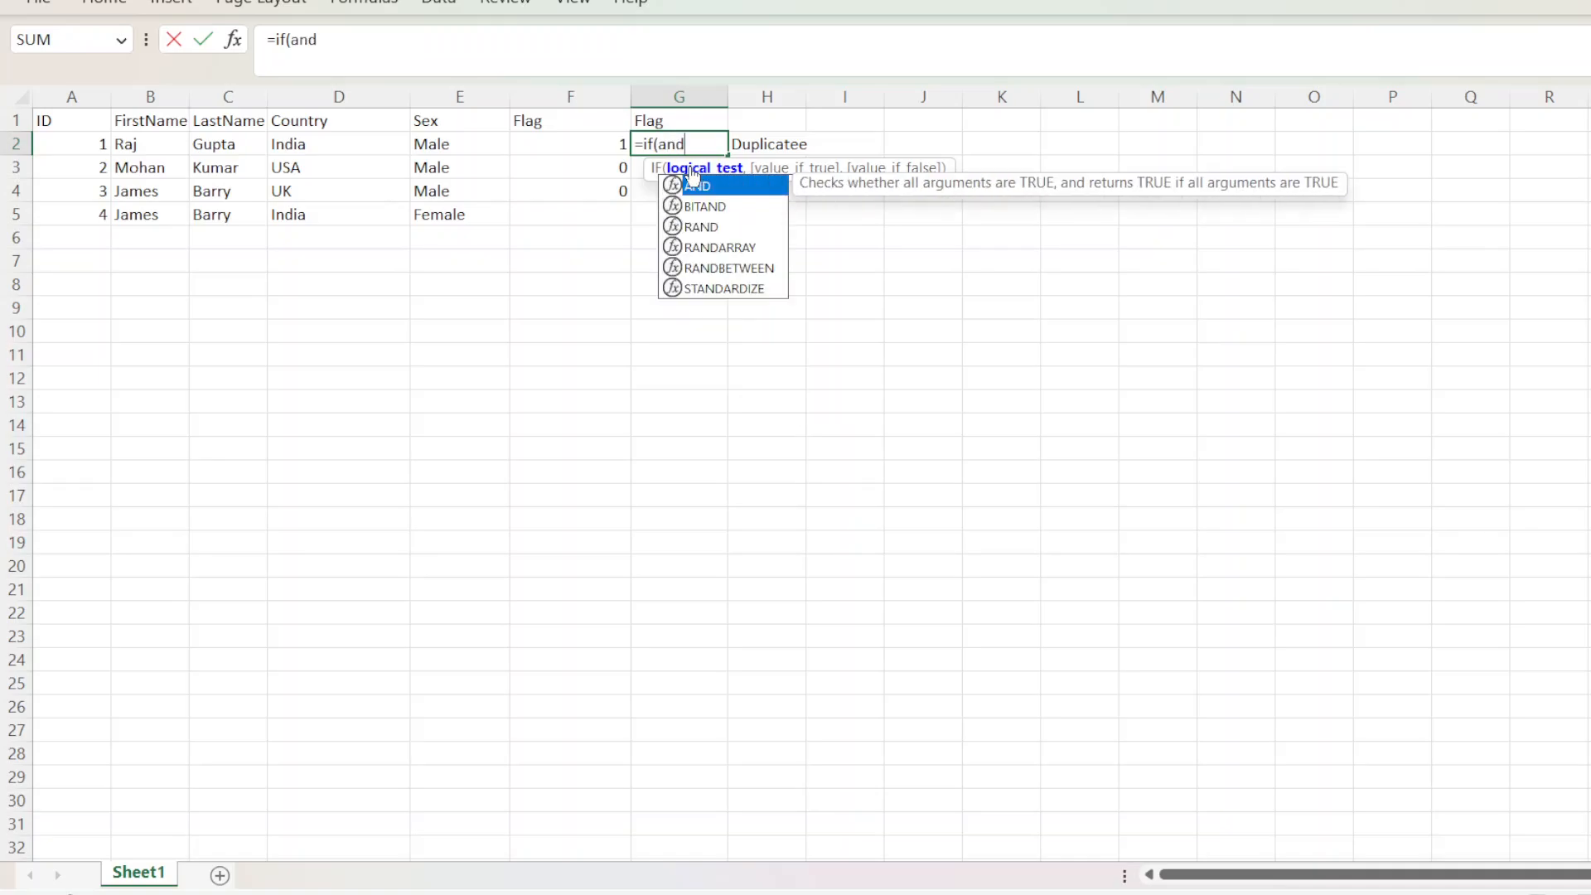
text(()
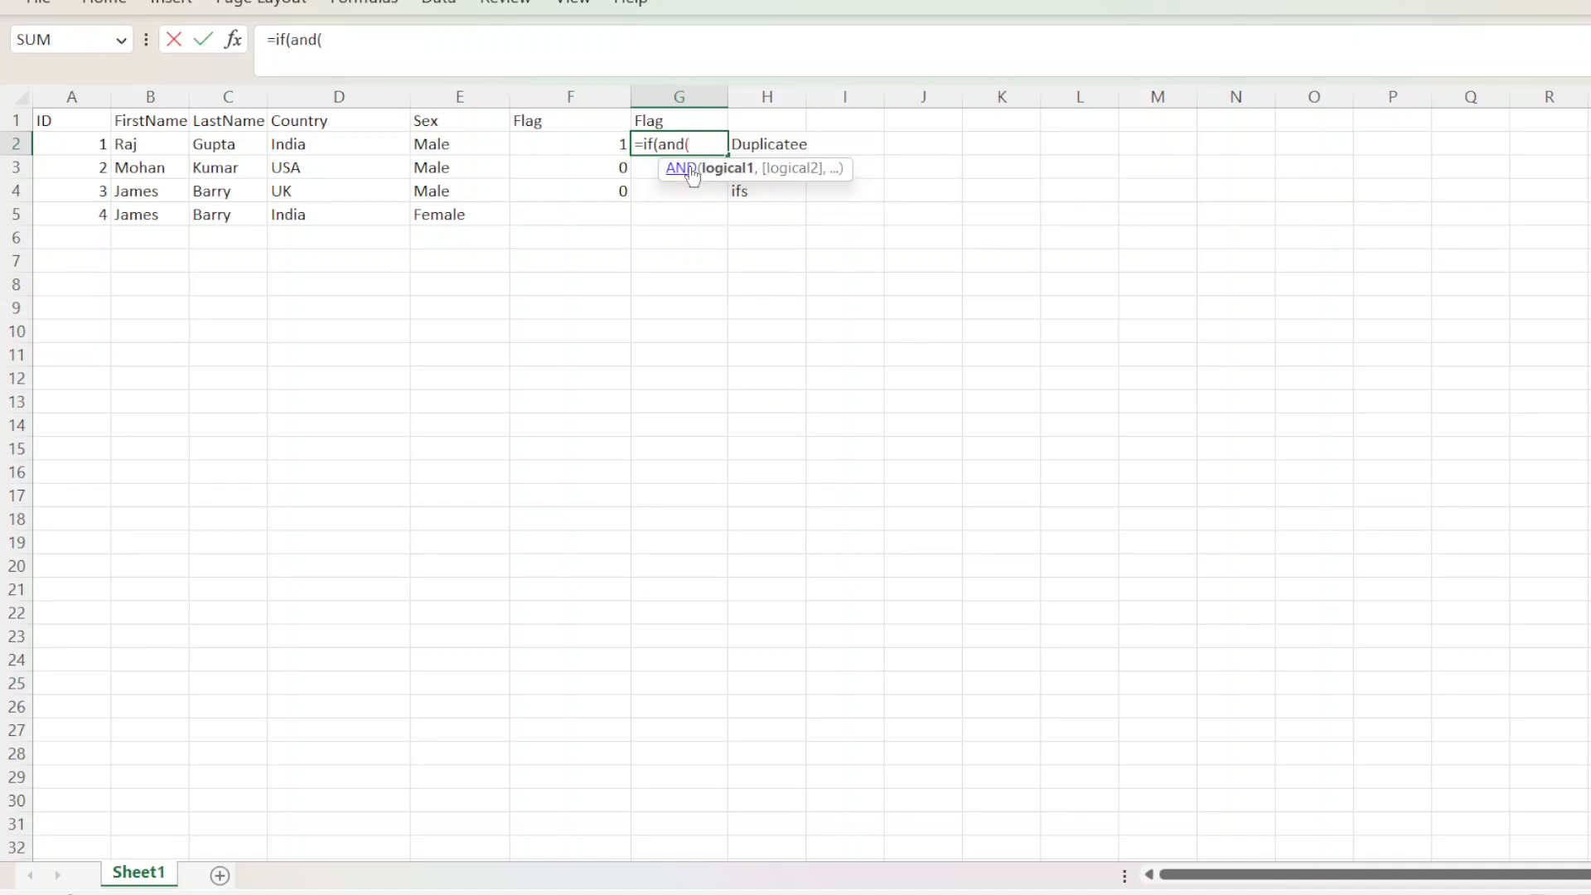
click(462, 148)
text(=)
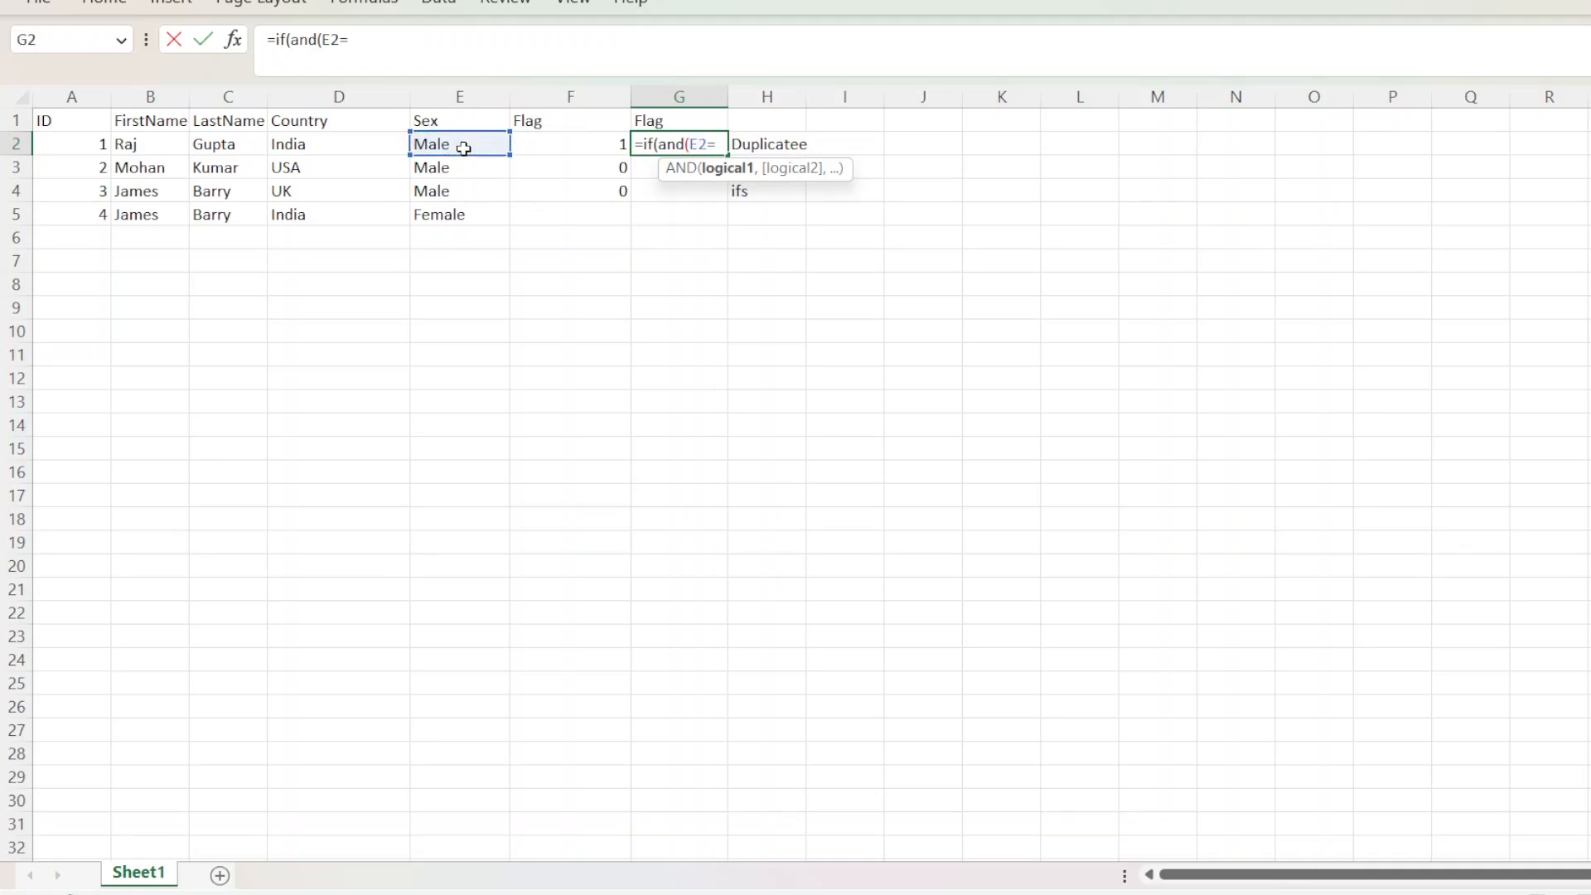
text("female")
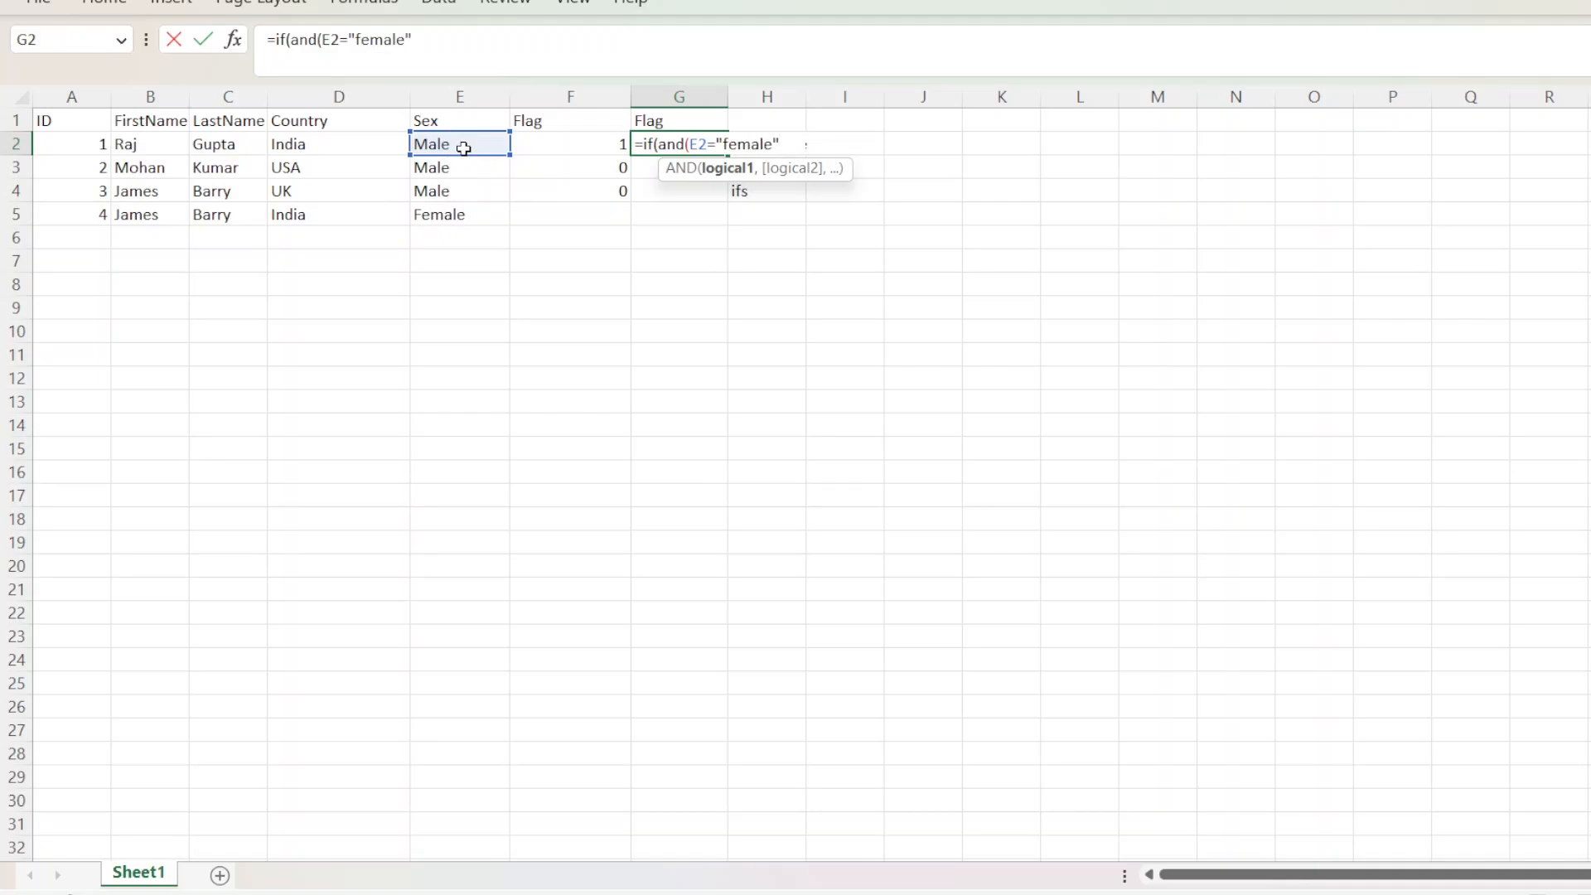
text(,)
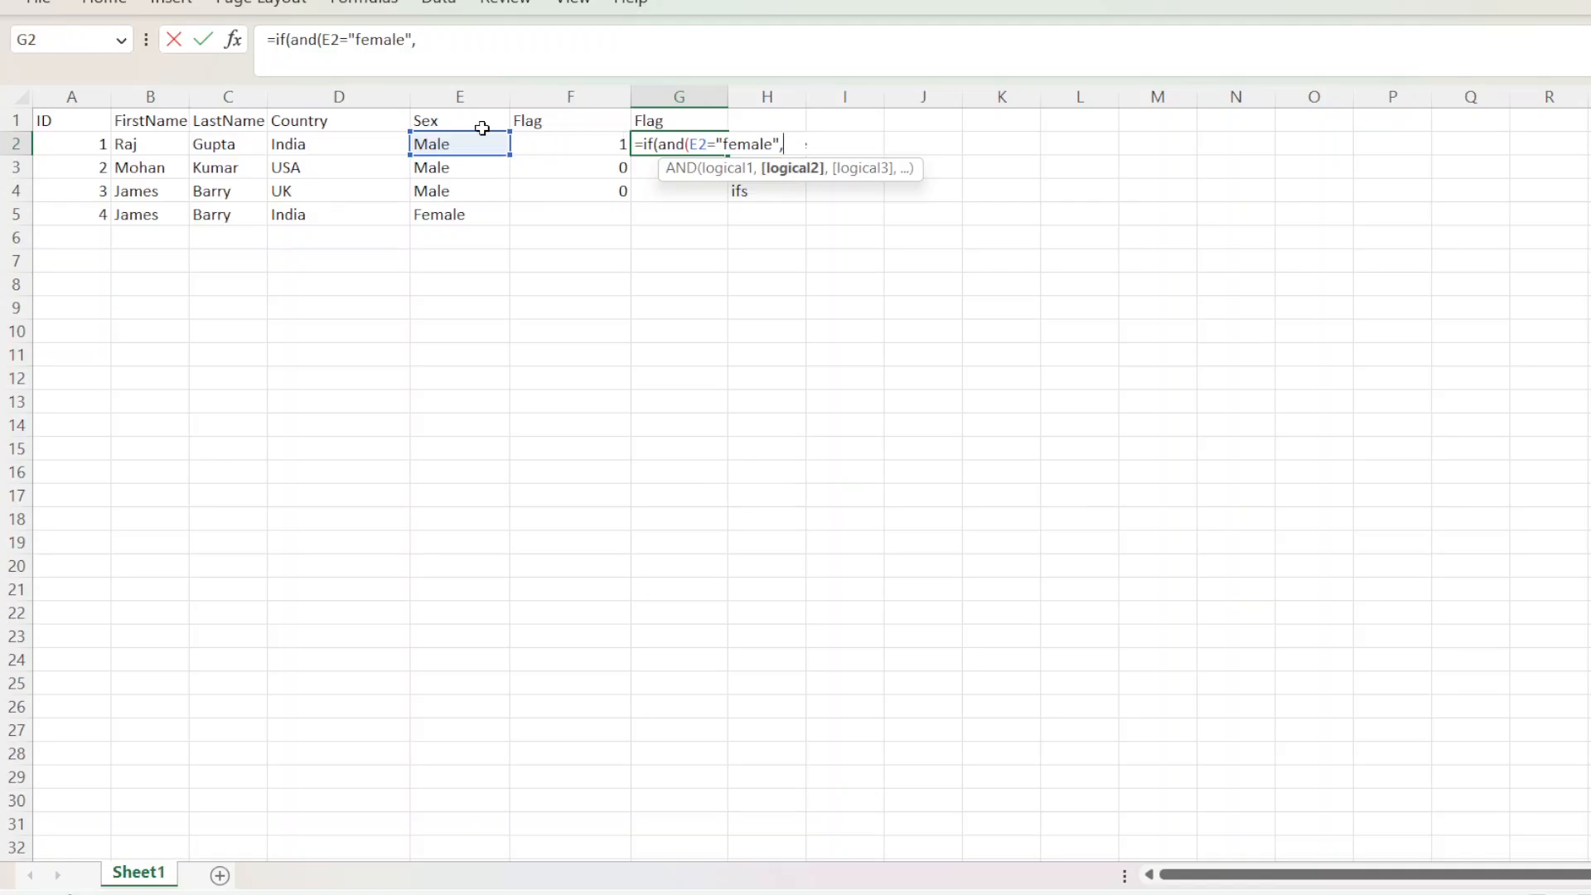
click(312, 143)
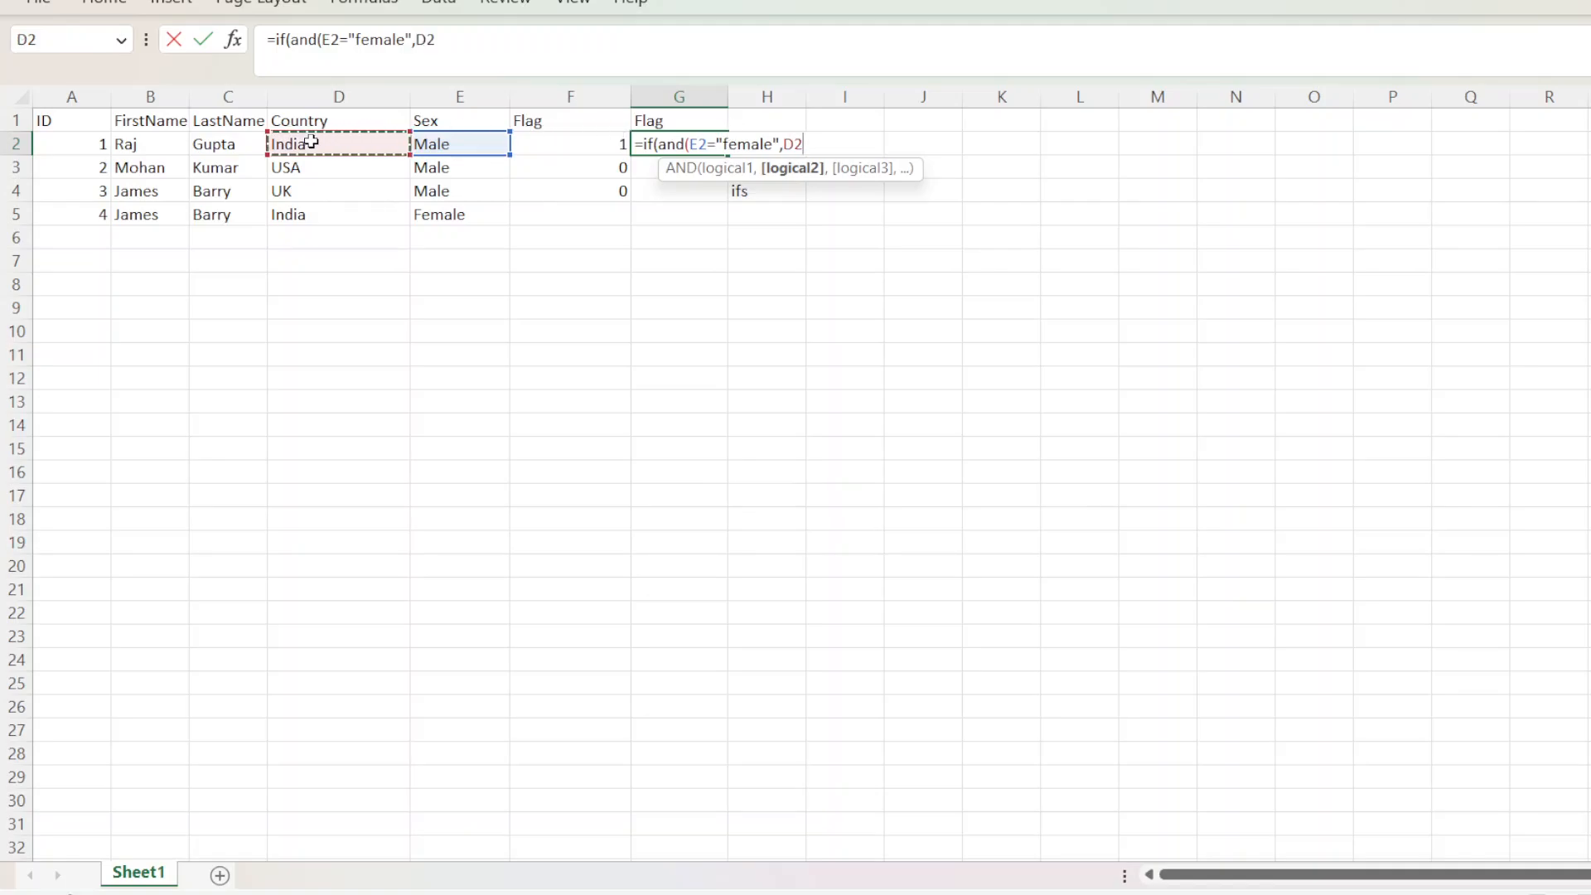
text(="india)
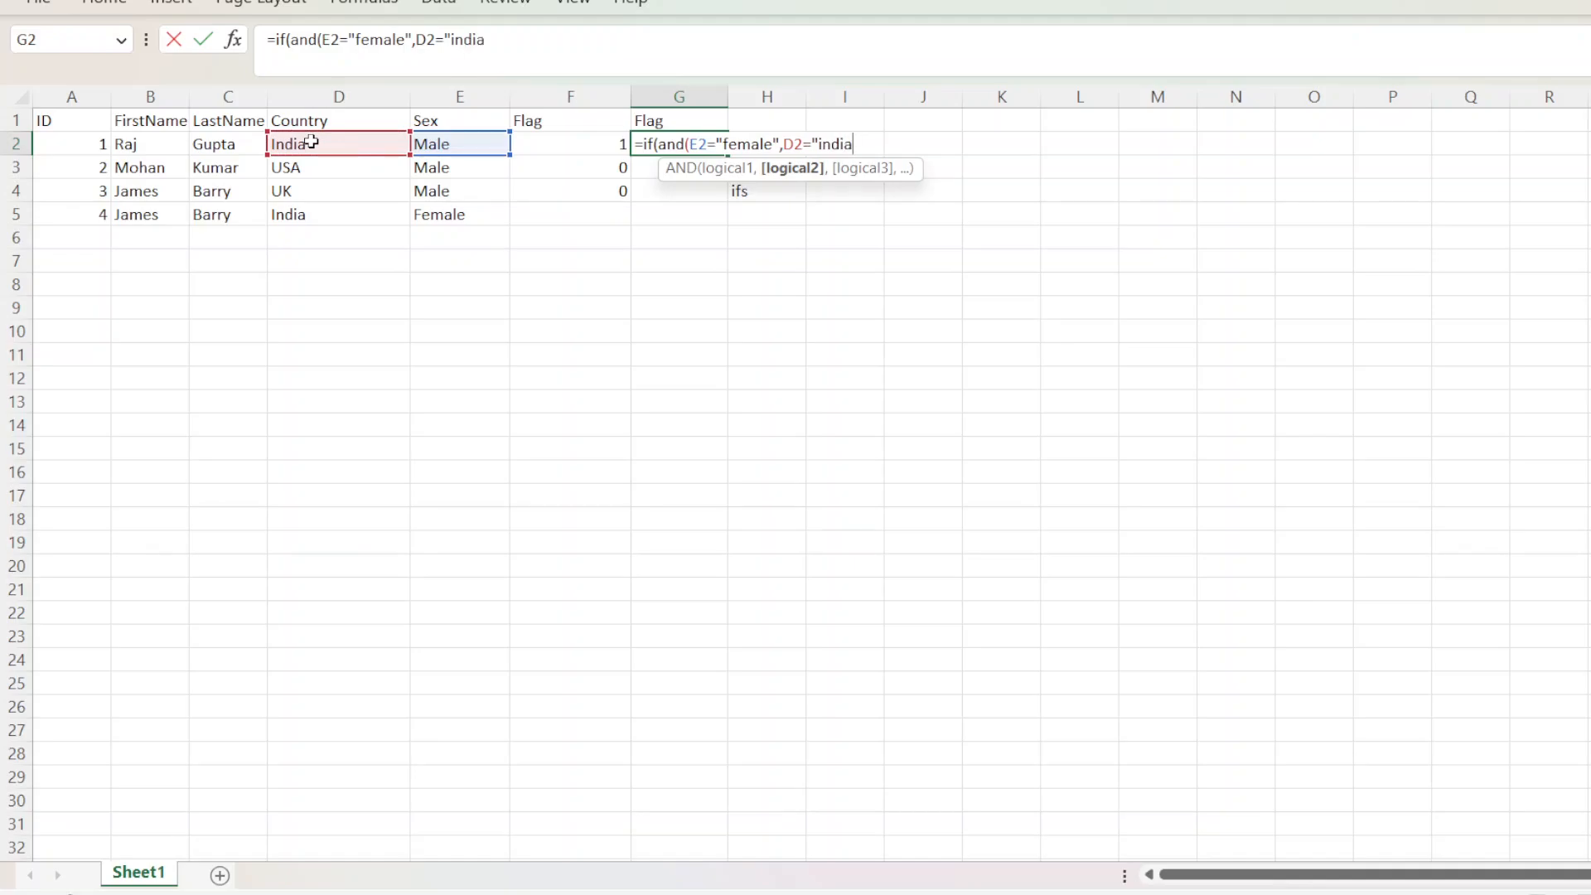
text("))
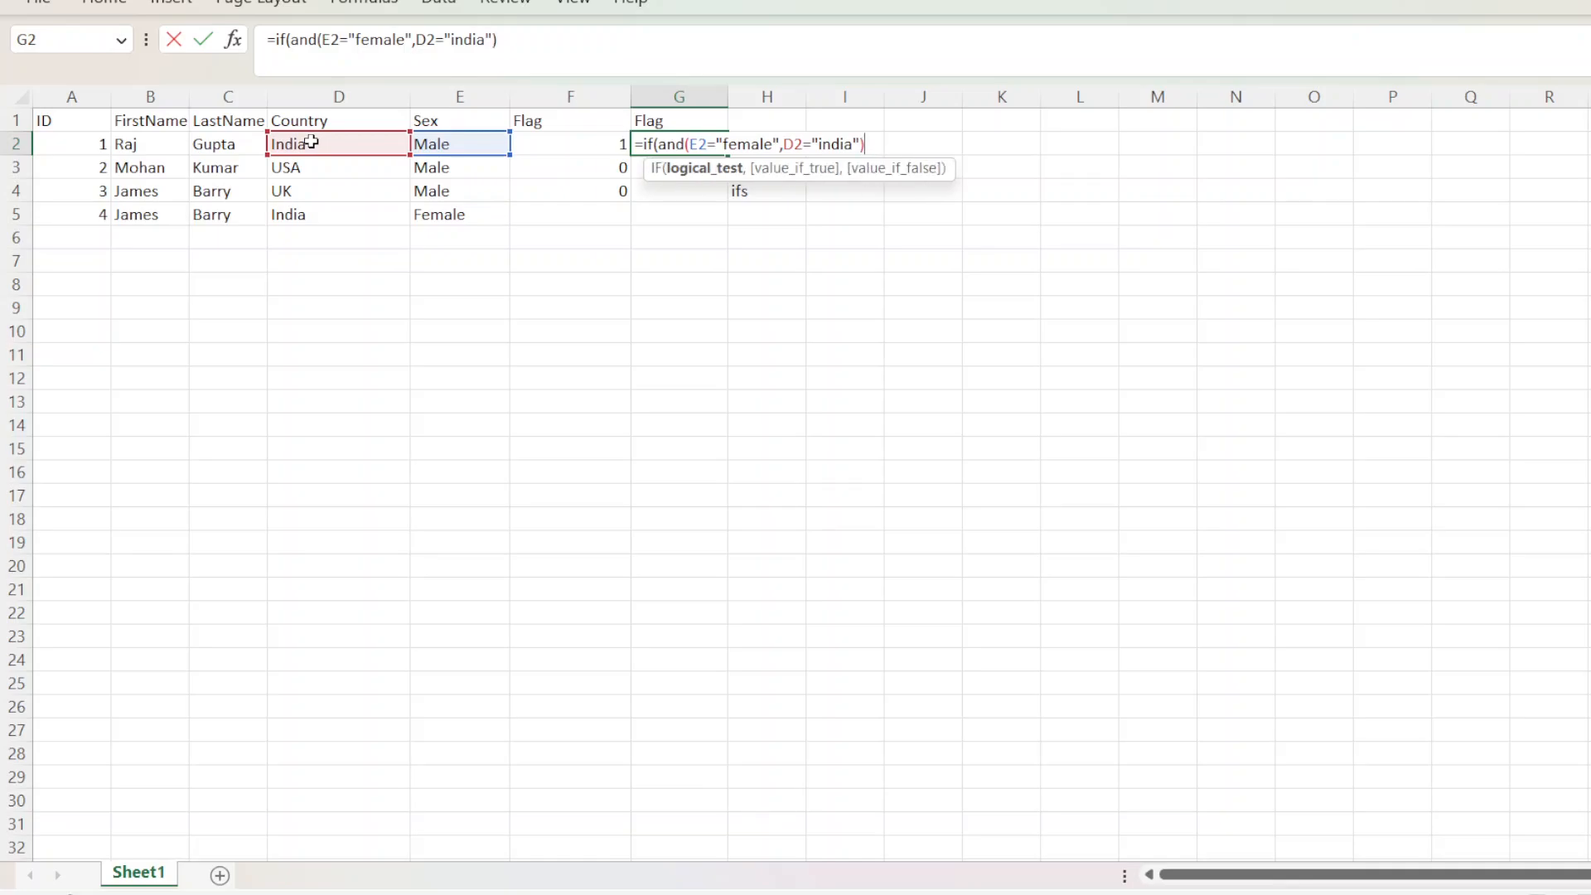
Step: Capitalise the sex criterion in the G2 formula's AND test as "Female"
click(734, 143)
key(BackSpace)
text(F)
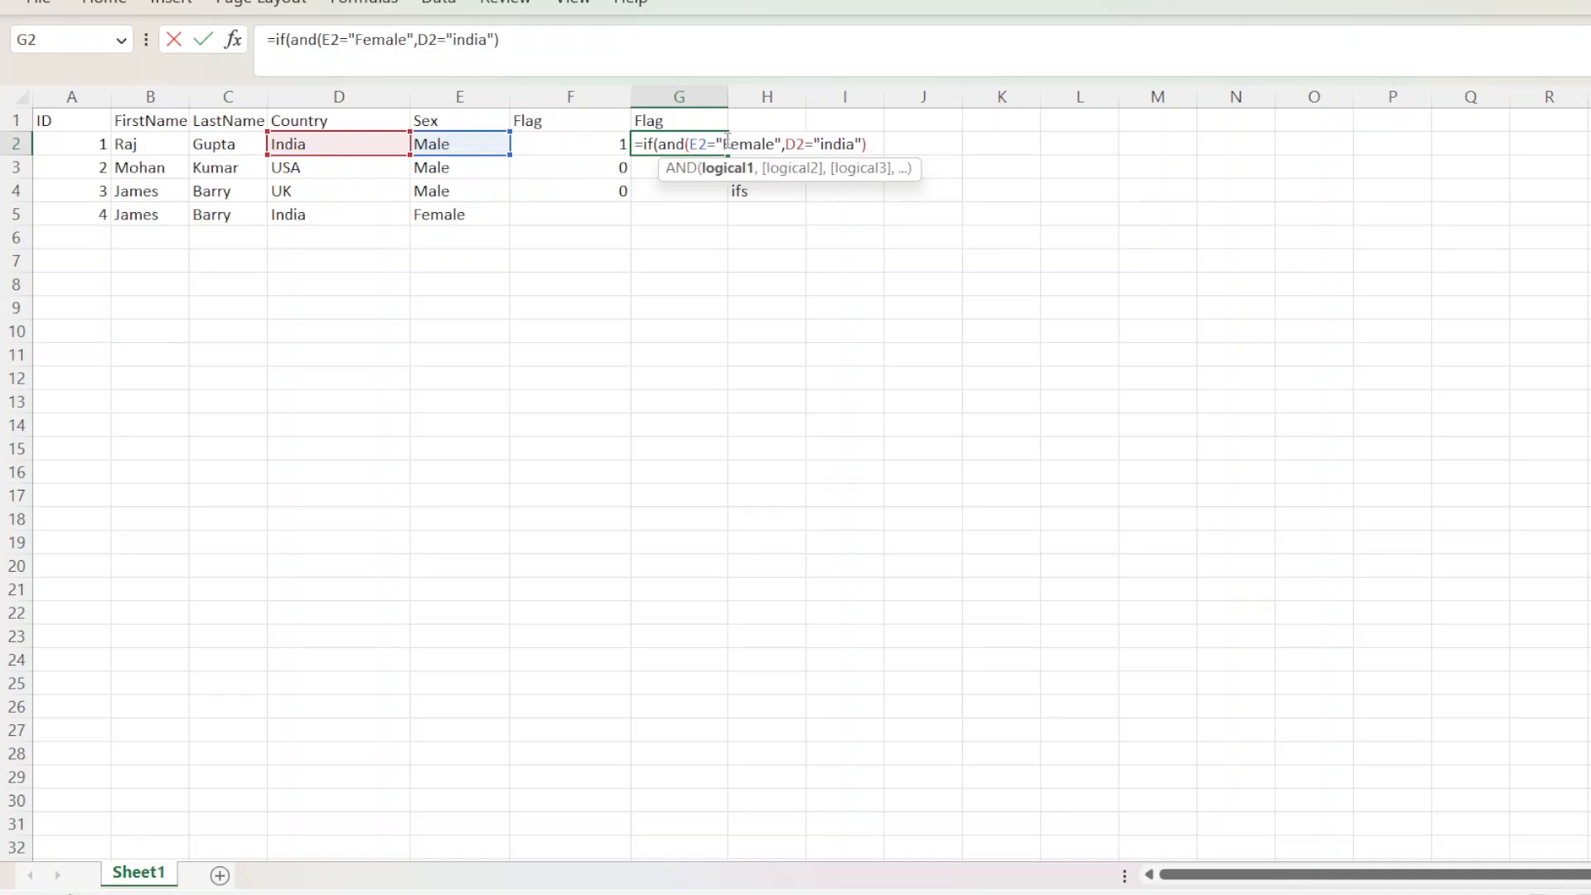
drag(684, 145, 660, 144)
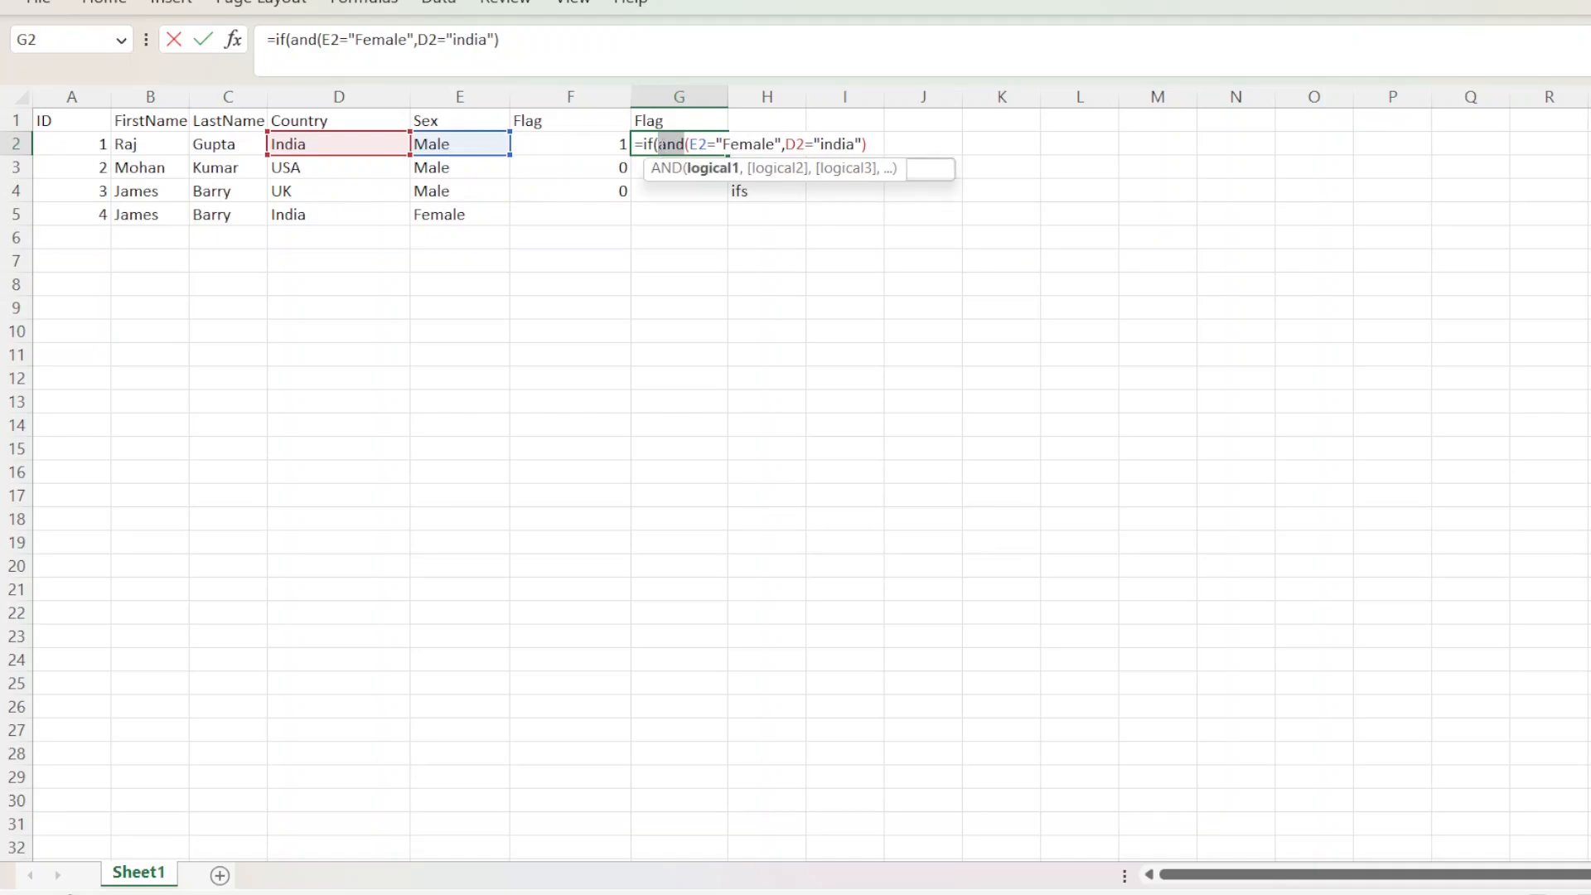
click(857, 145)
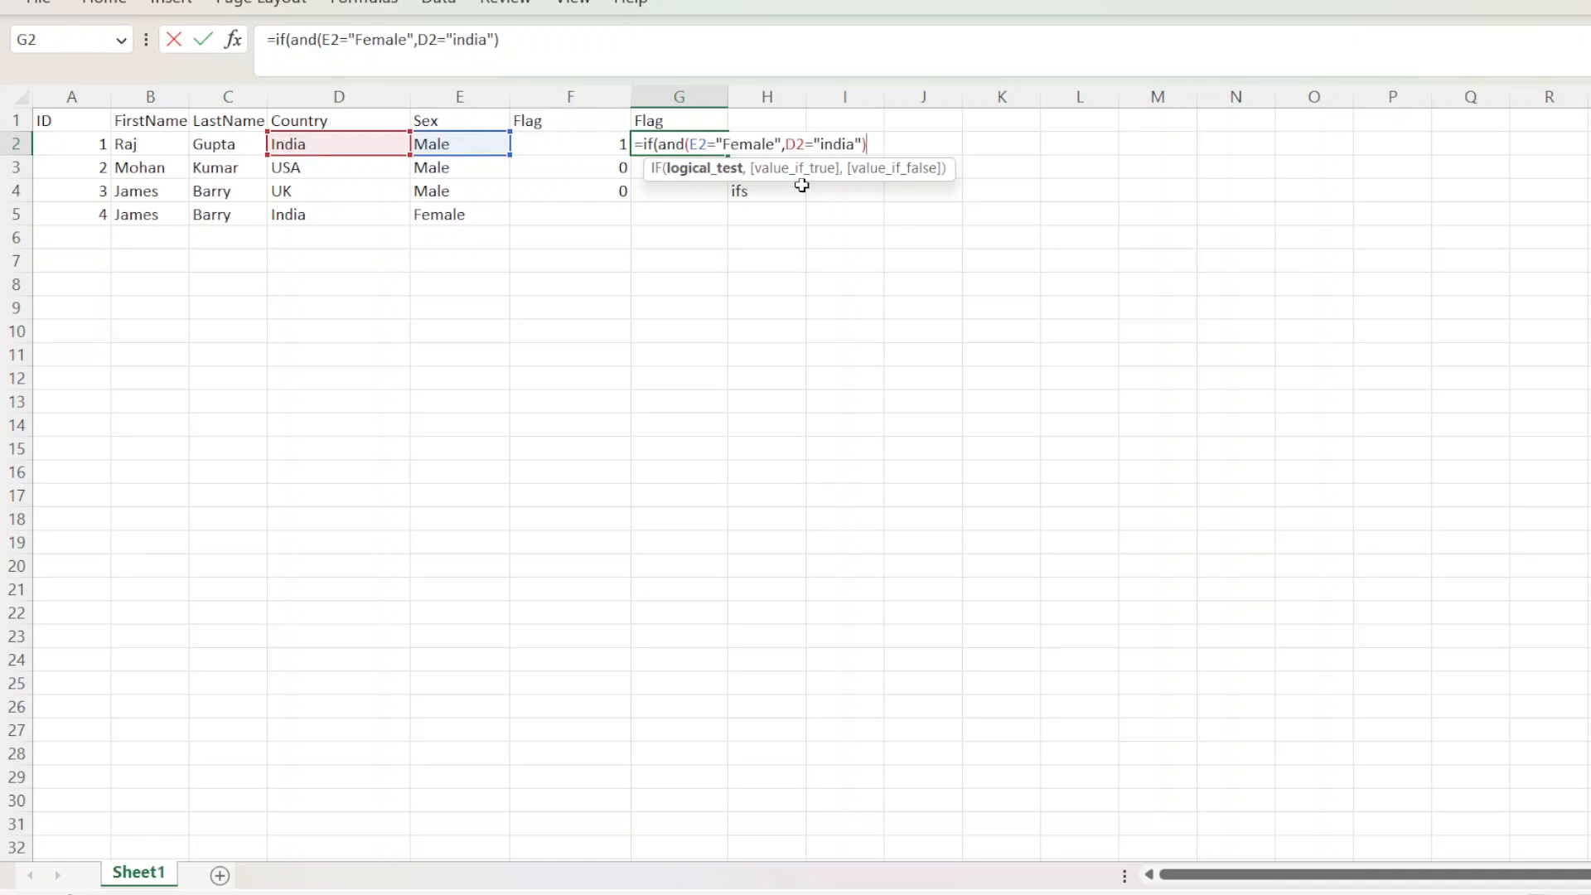
Step: Complete the G2 formula to return 1 when the AND test is true and 0 otherwise
text(,1,)
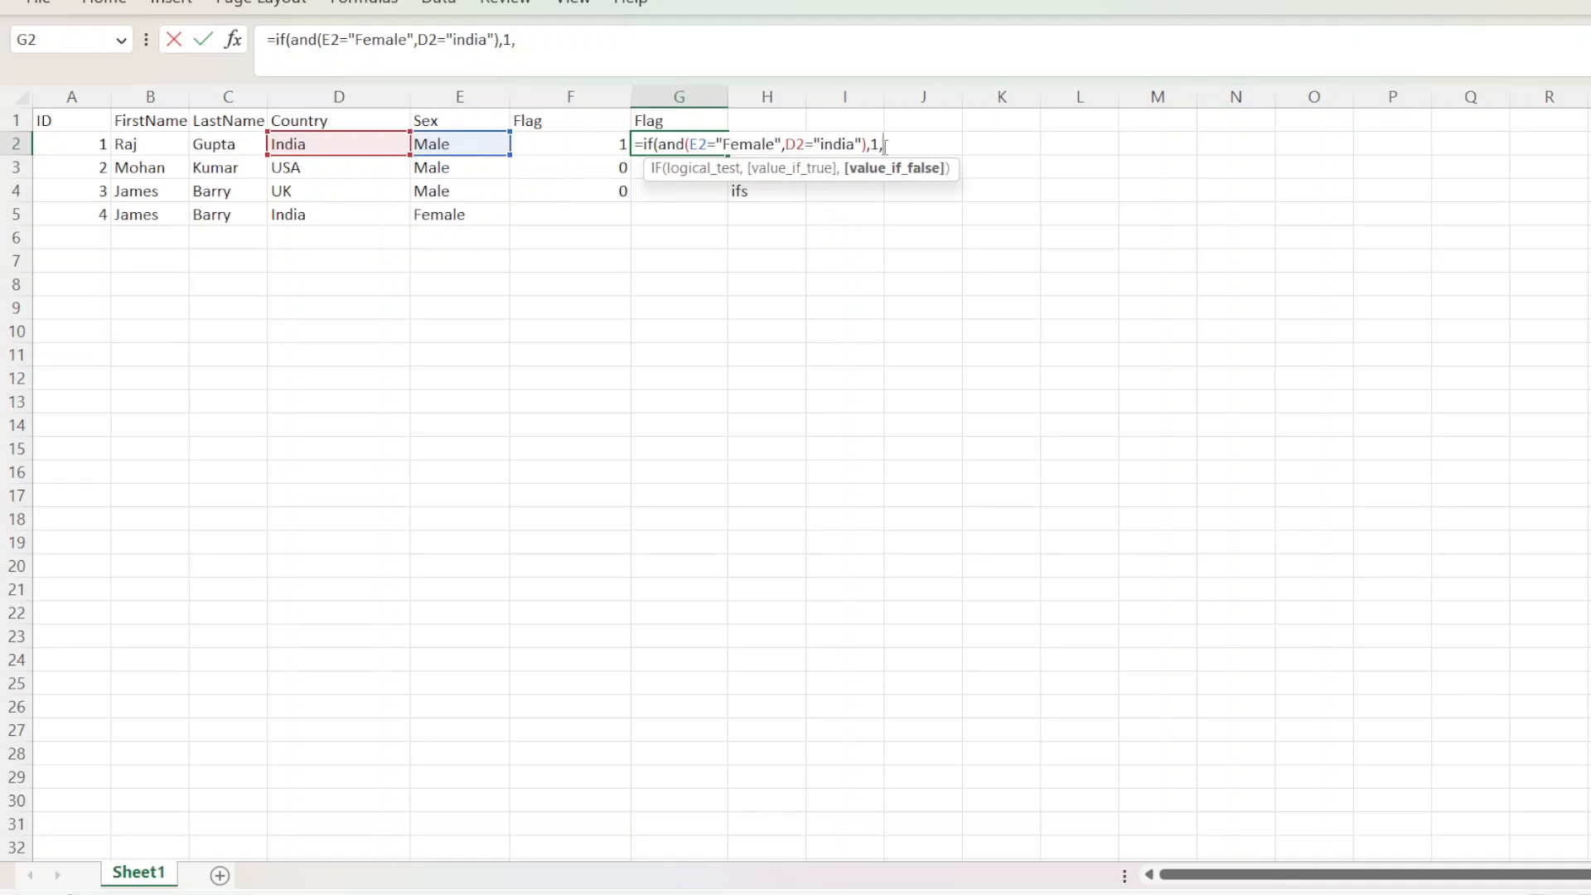
text(0))
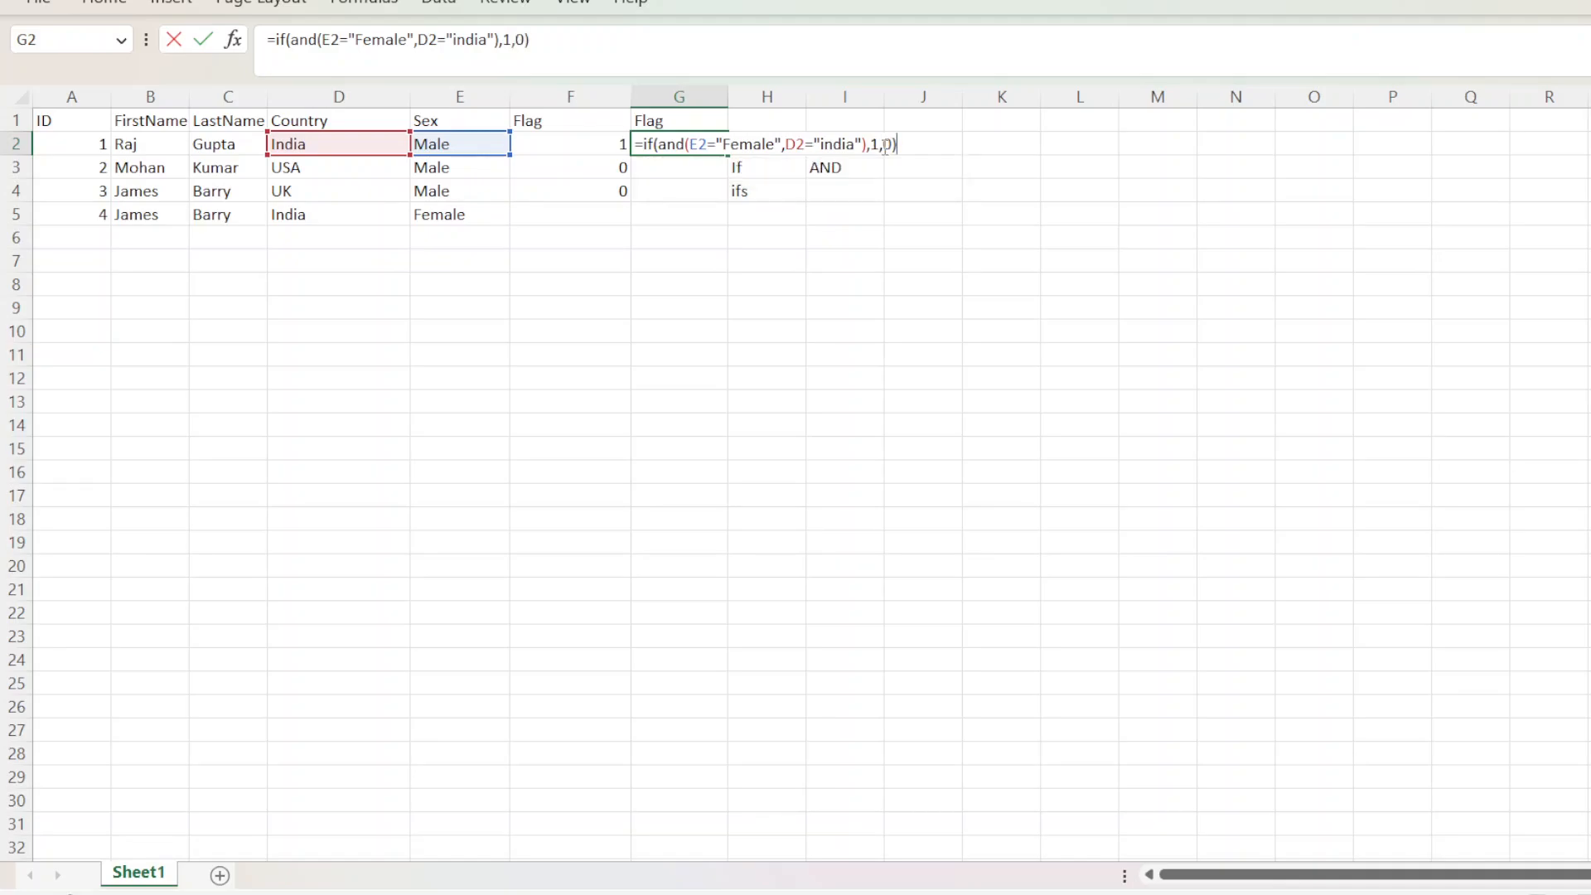
key(Return)
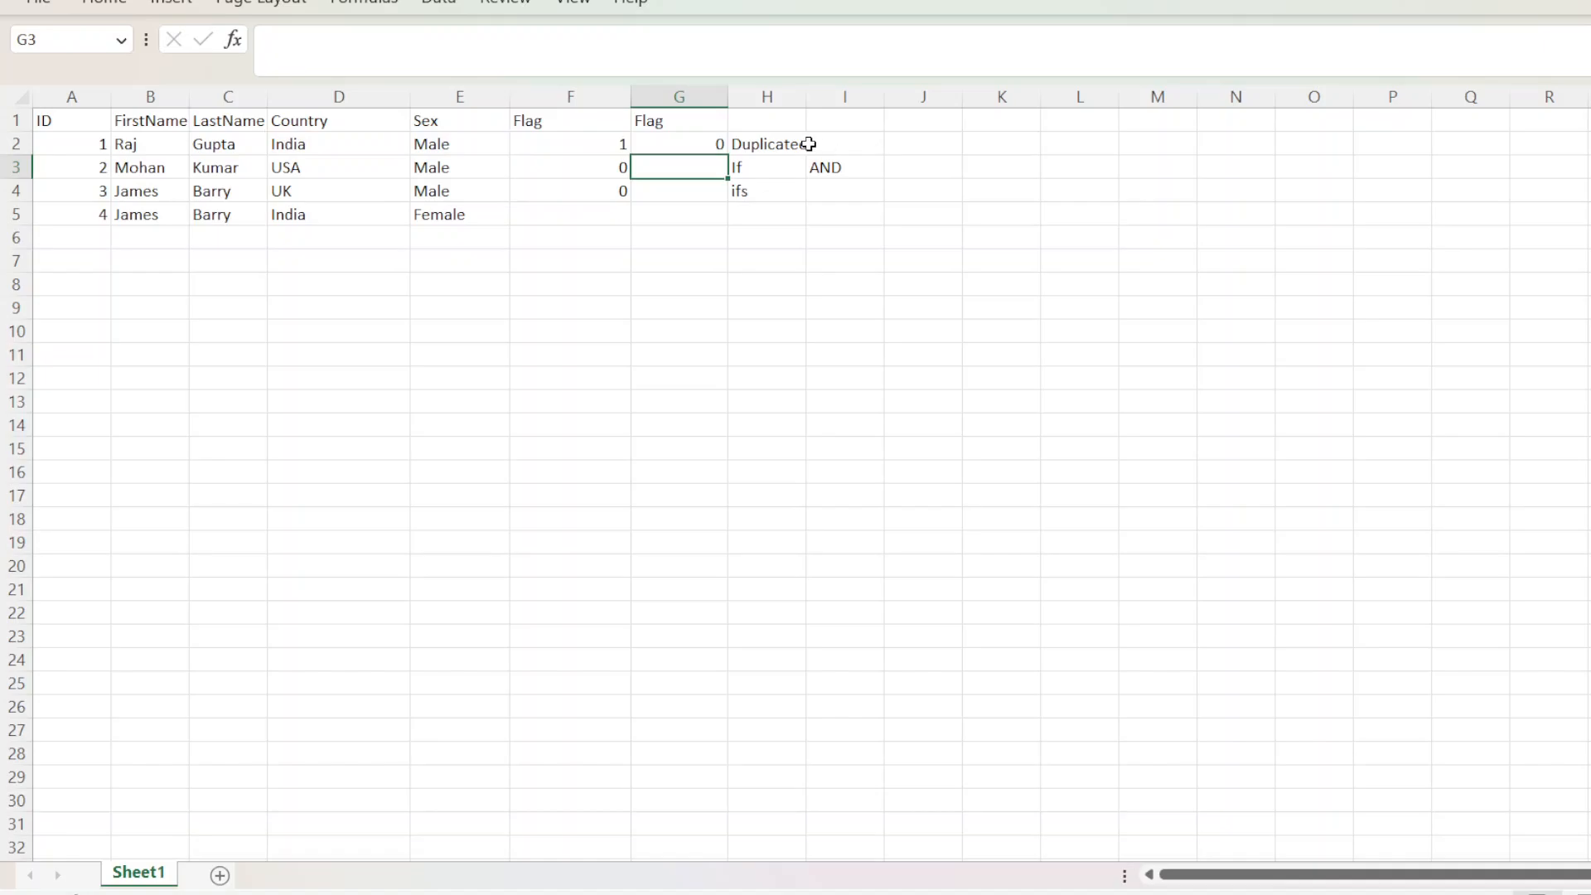
Step: Fill the combined IF and AND formula from G2 down to G4
click(710, 144)
drag(725, 154, 721, 236)
click(717, 261)
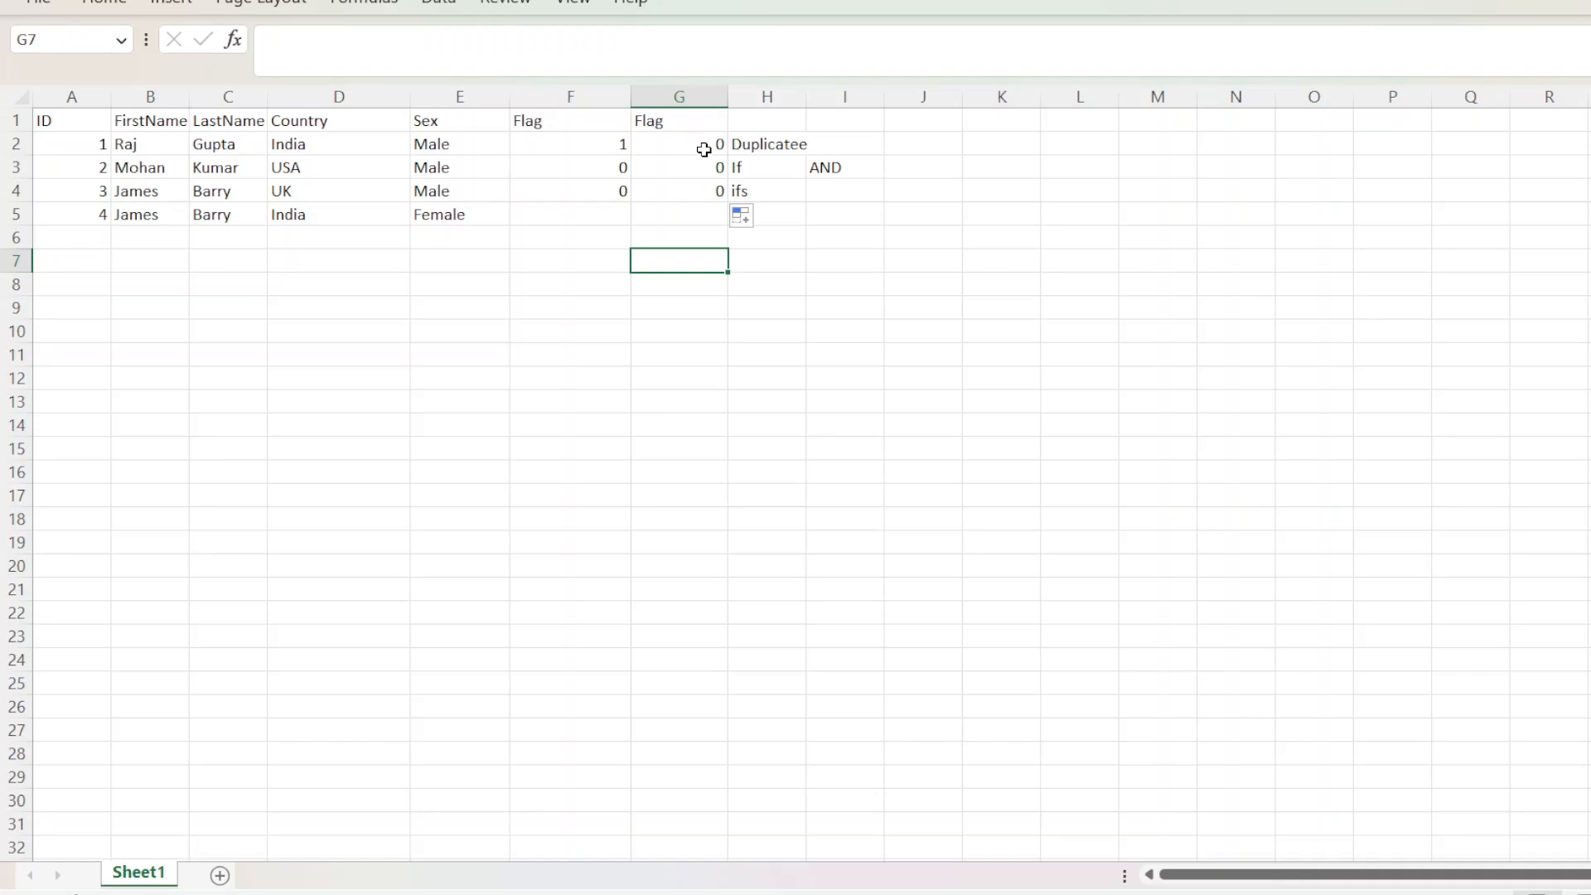
Step: Capitalise the country criterion in G2 as "India" and fill both Flag columns down to row 5
click(704, 150)
double_click(699, 145)
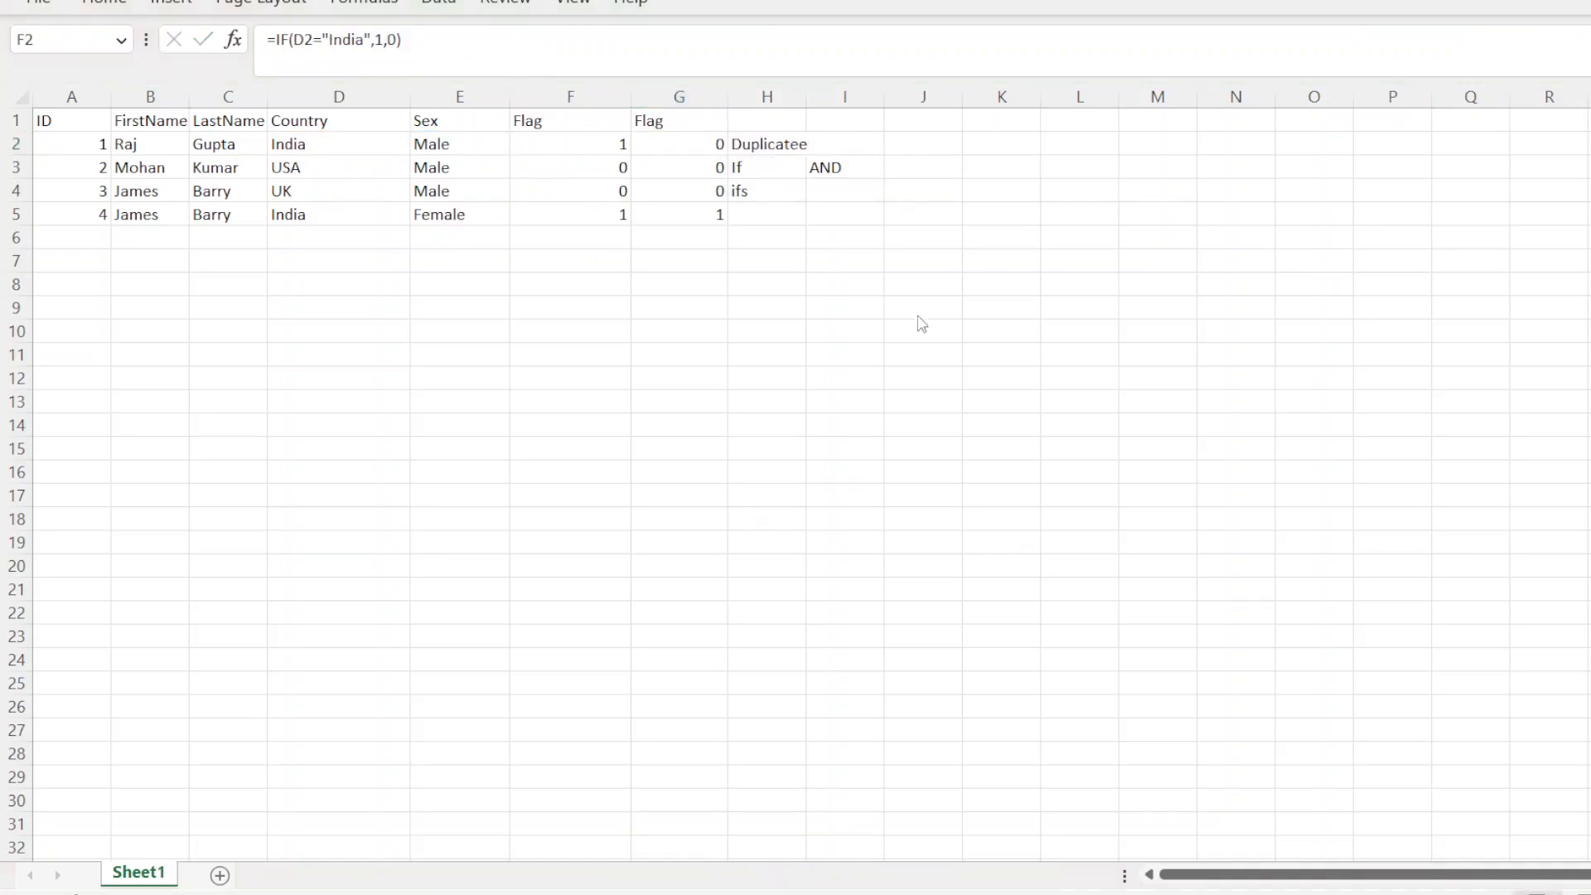
key(ctrl+shift+Down)
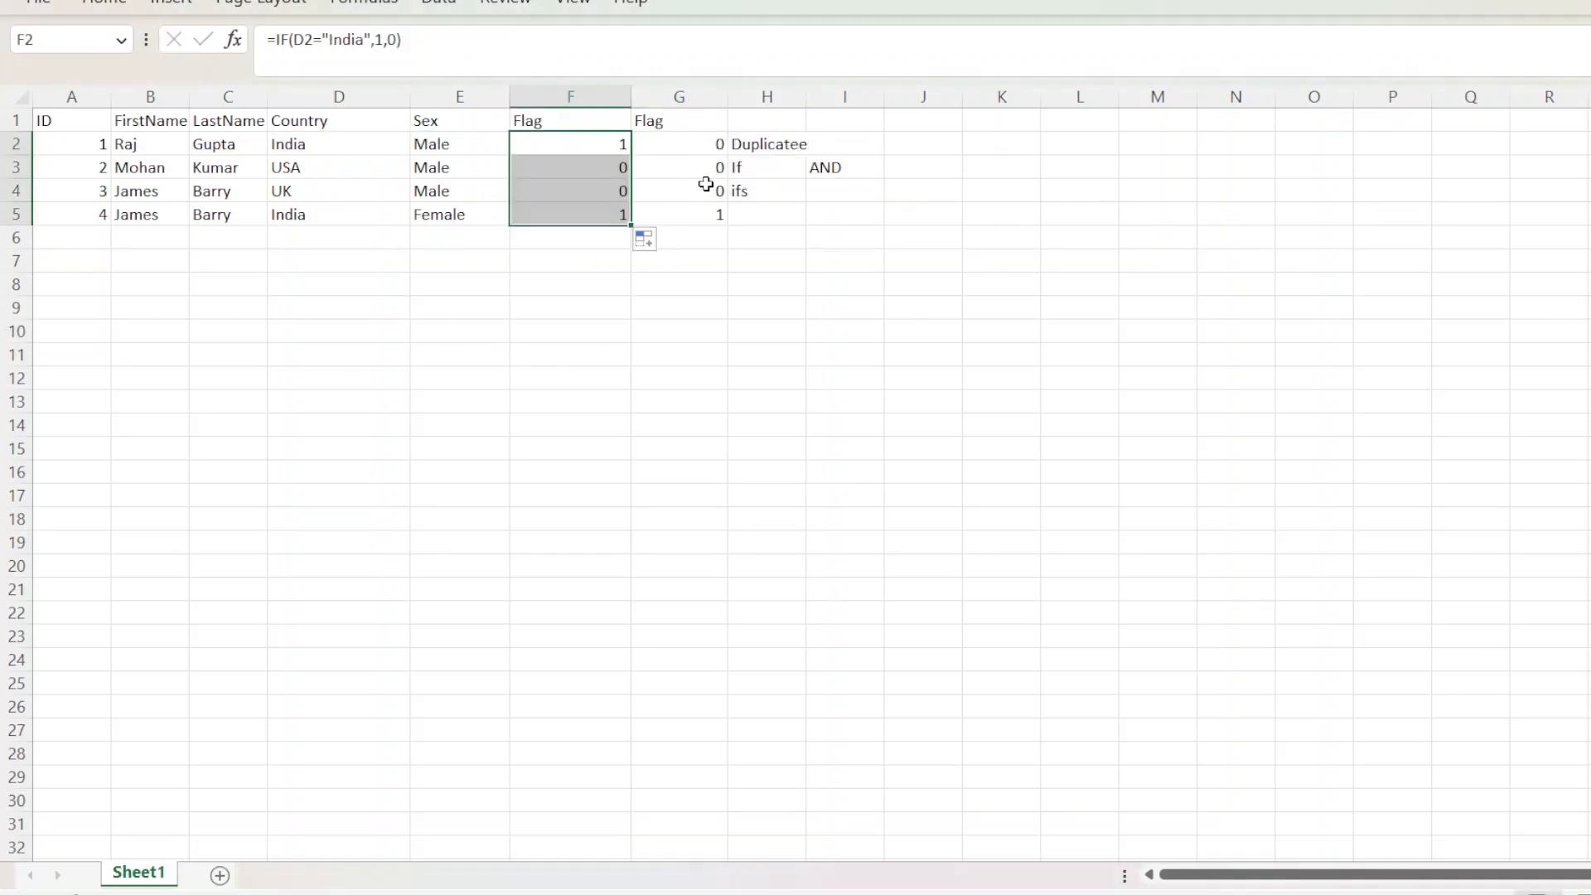
Step: Compare the column G flags with the Sex and Country values and inspect the AND formulas in G2 and G5
click(706, 184)
click(444, 199)
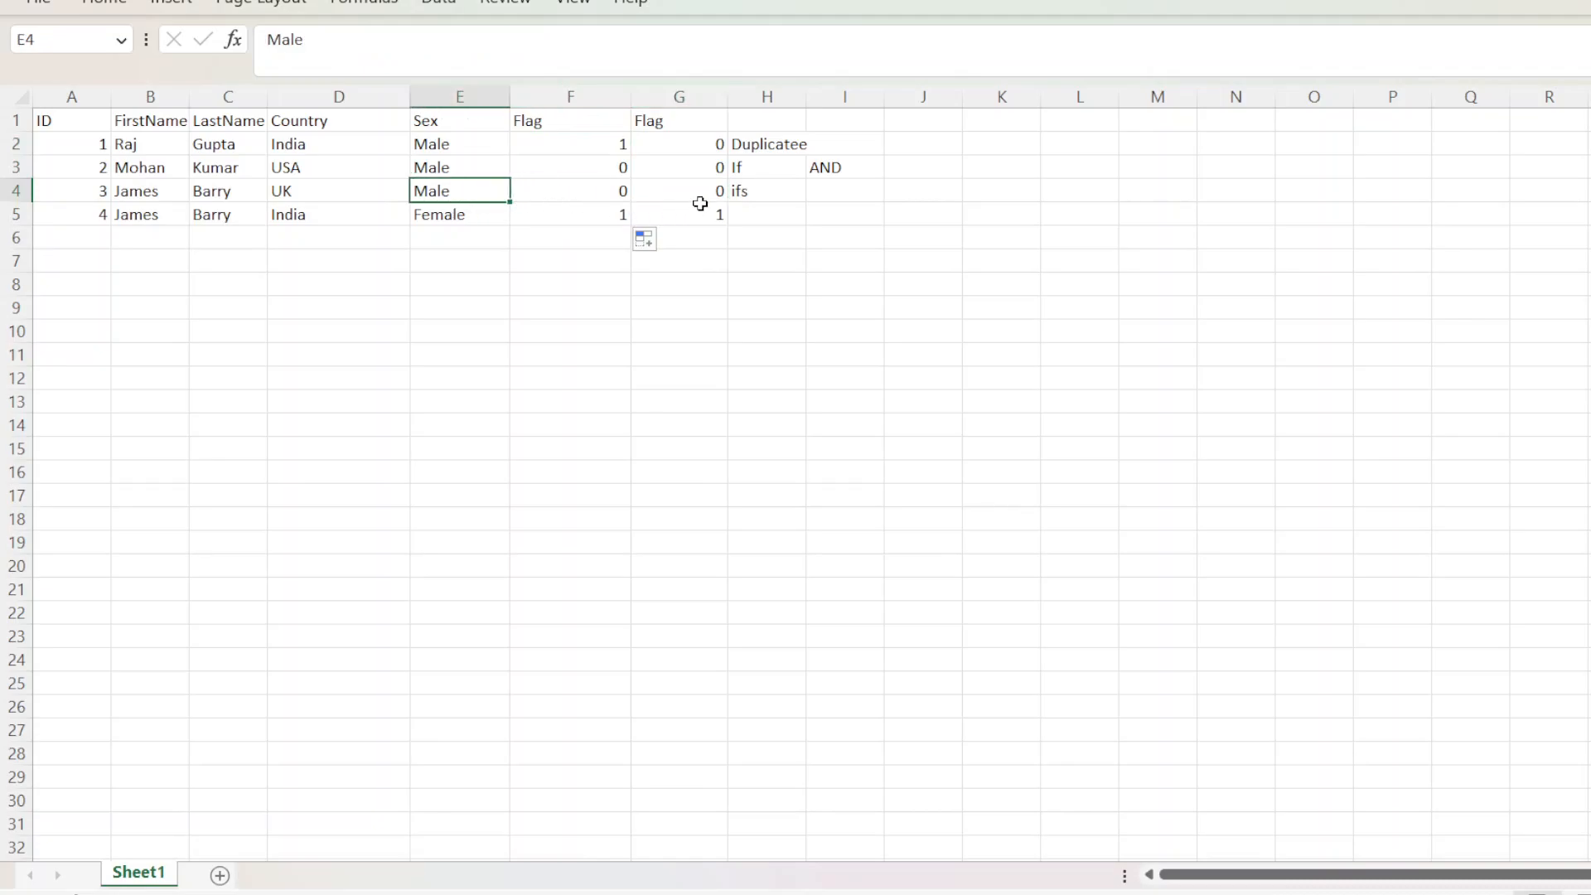
click(698, 195)
click(696, 214)
click(709, 148)
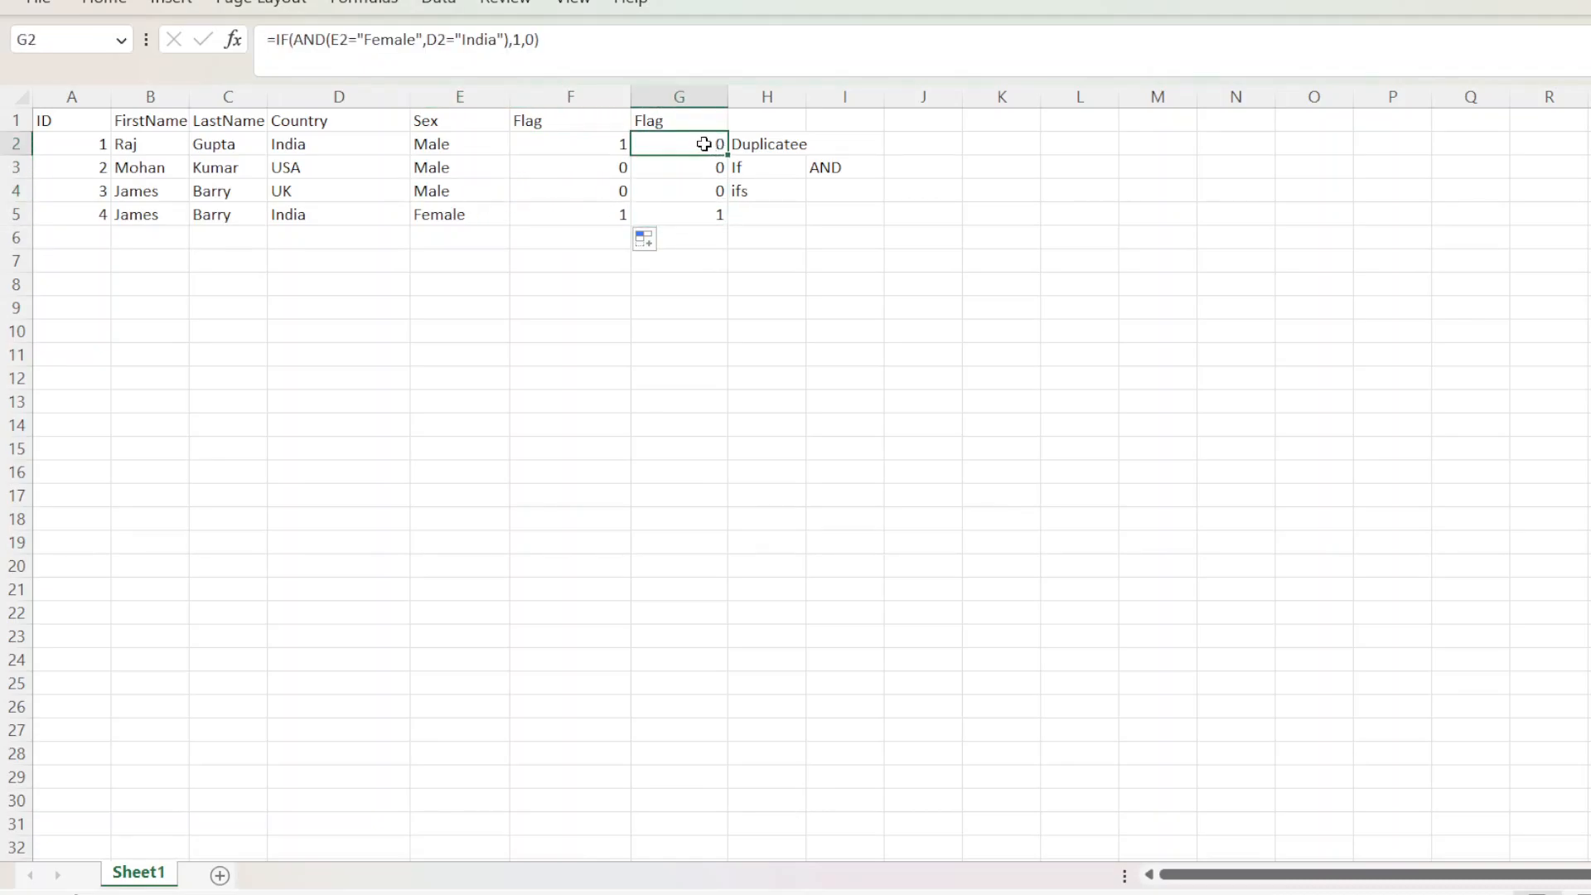
double_click(701, 143)
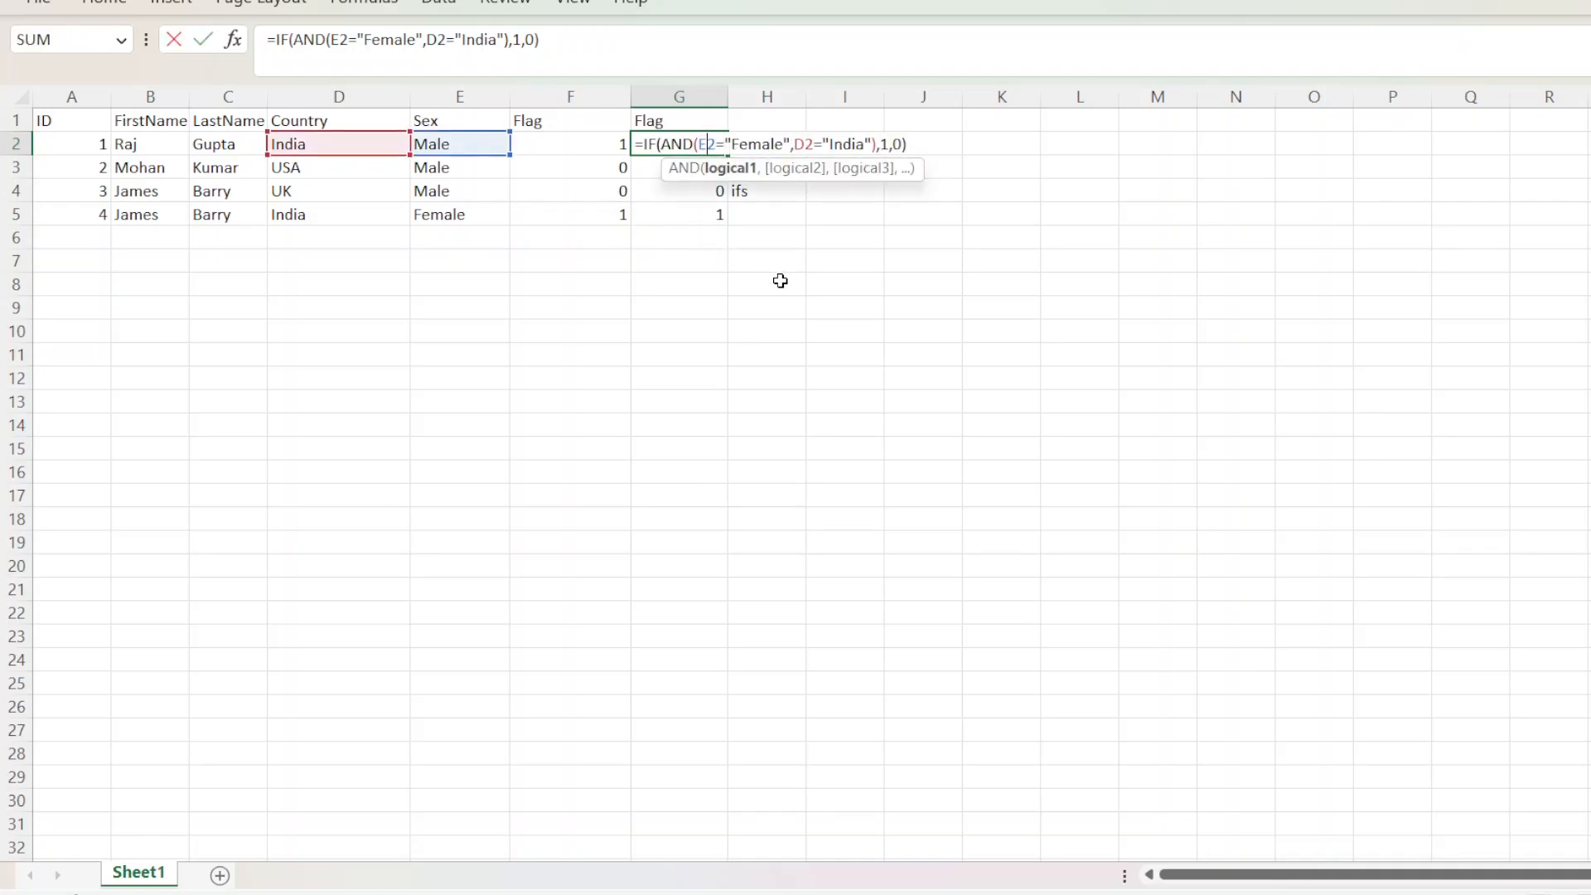
key(ctrl+Return)
click(710, 213)
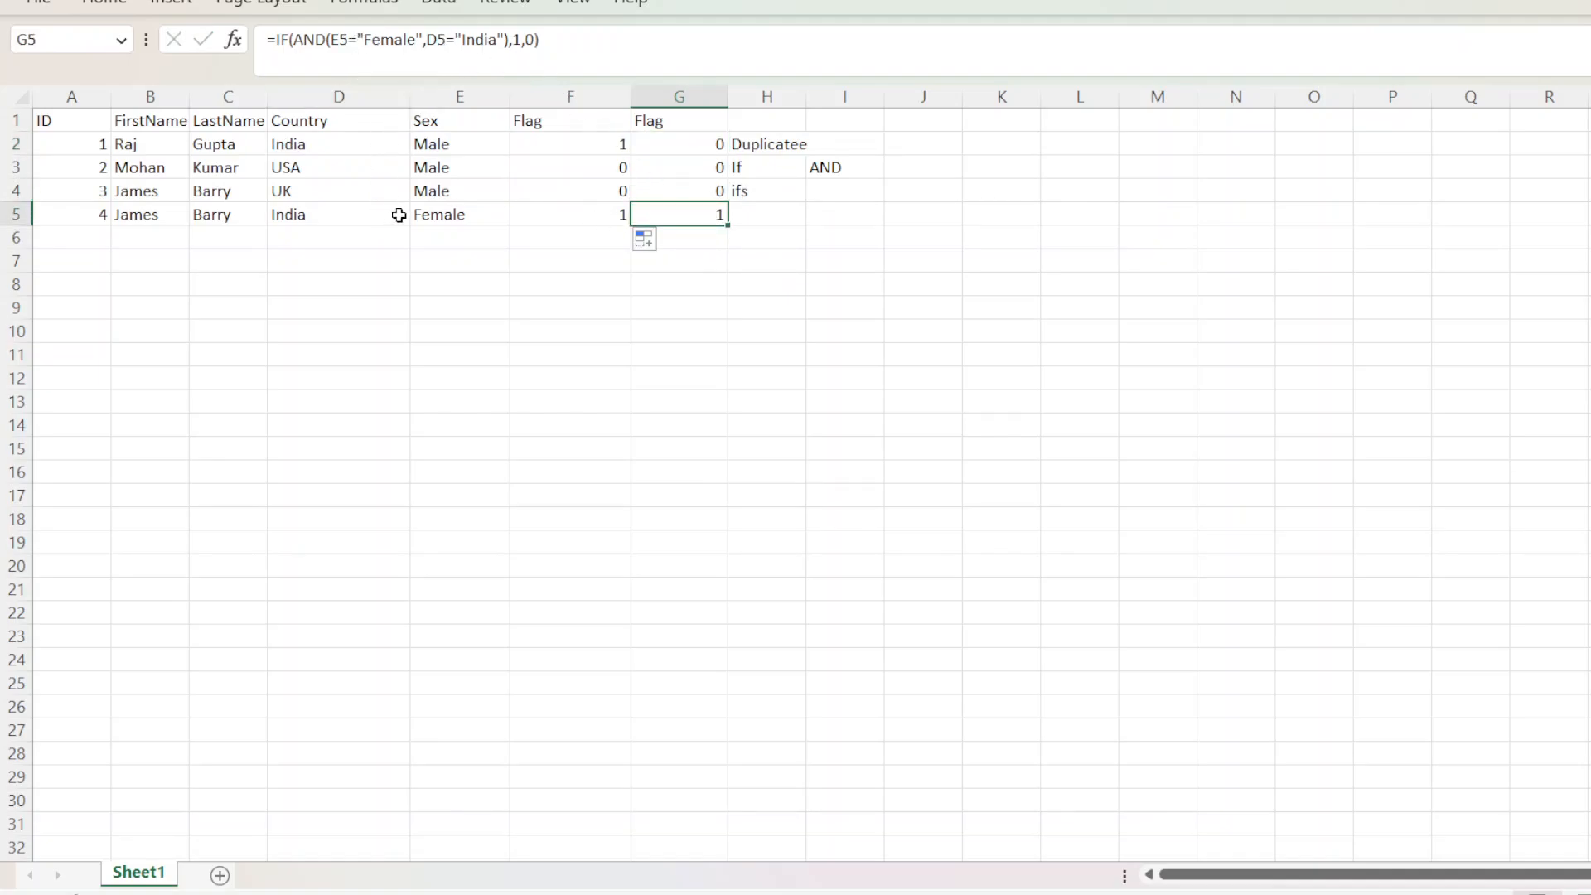
Step: Replace AND with OR in the G2 formula, making it =IF(OR(E2="Female",D2="India"),1,0)
double_click(686, 142)
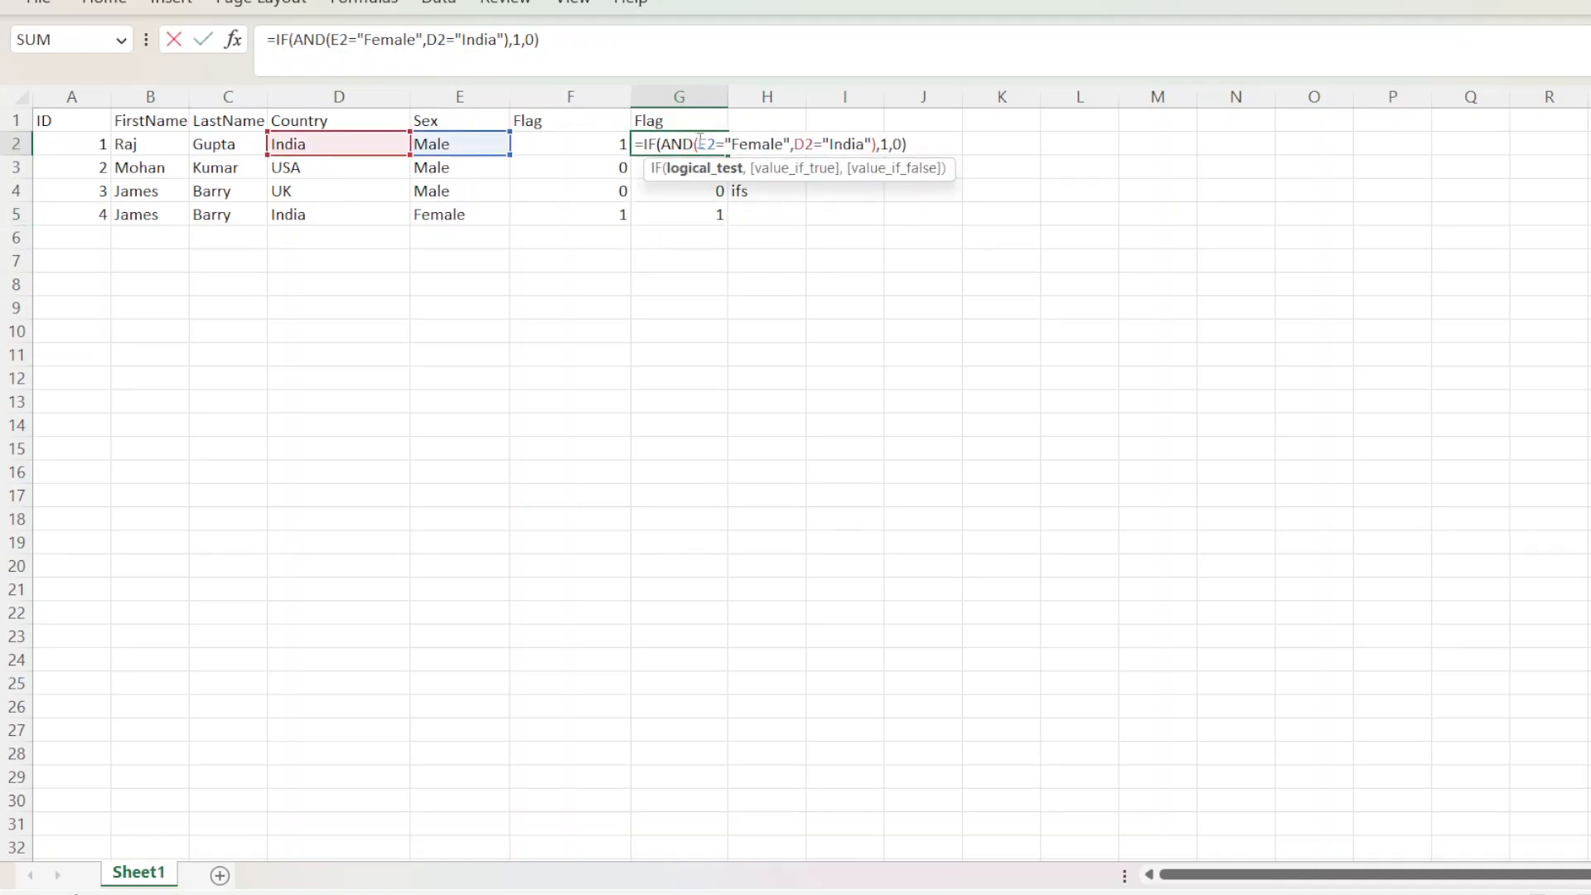
drag(690, 143, 660, 143)
text(OR)
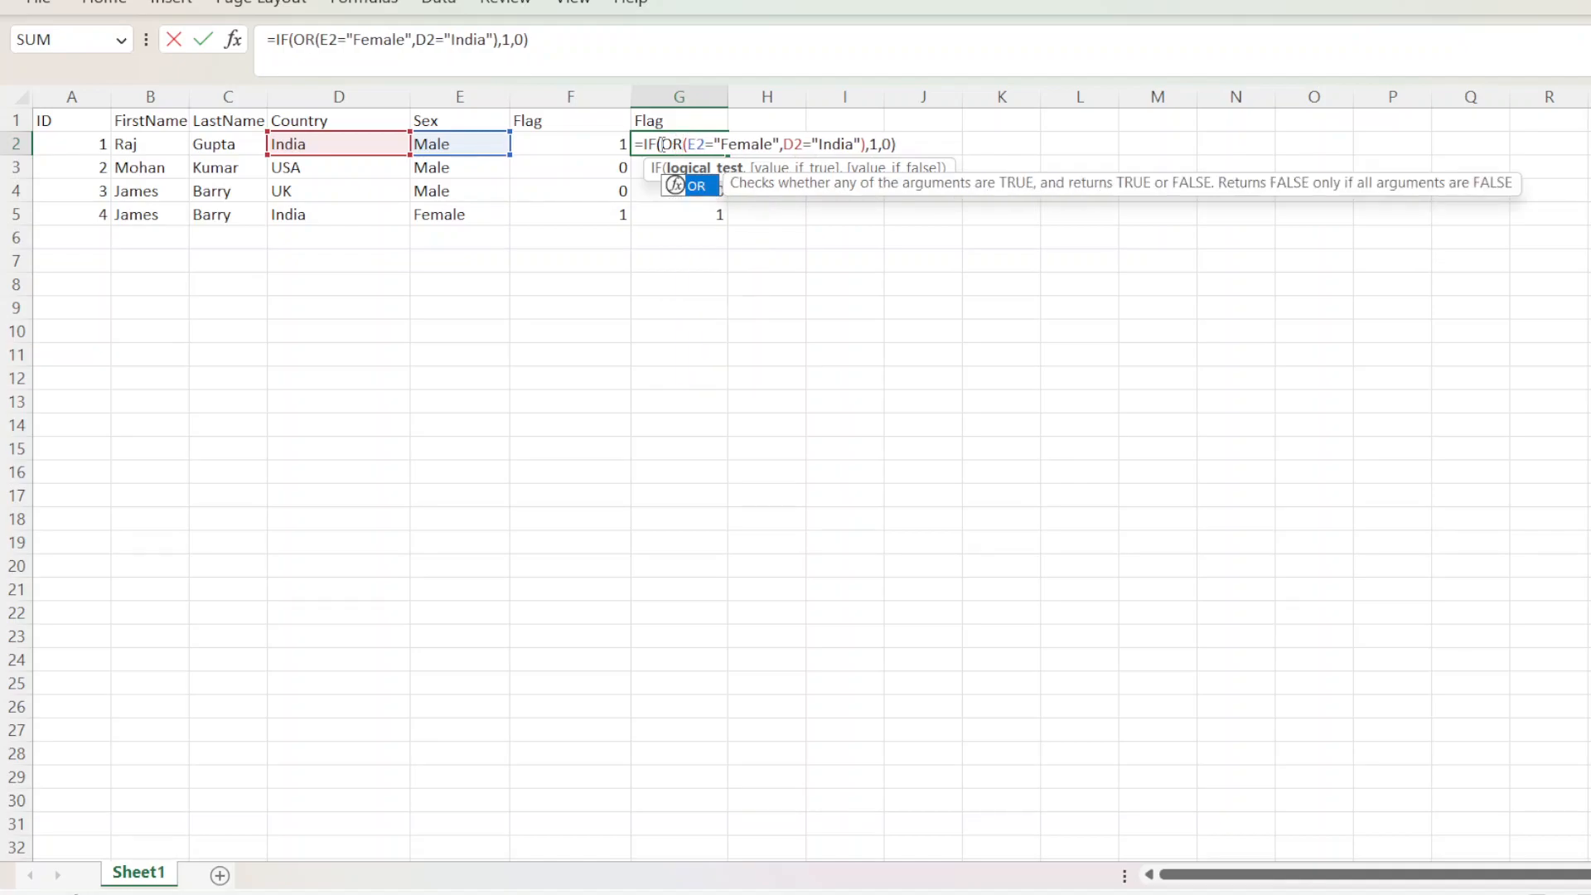
key(Return)
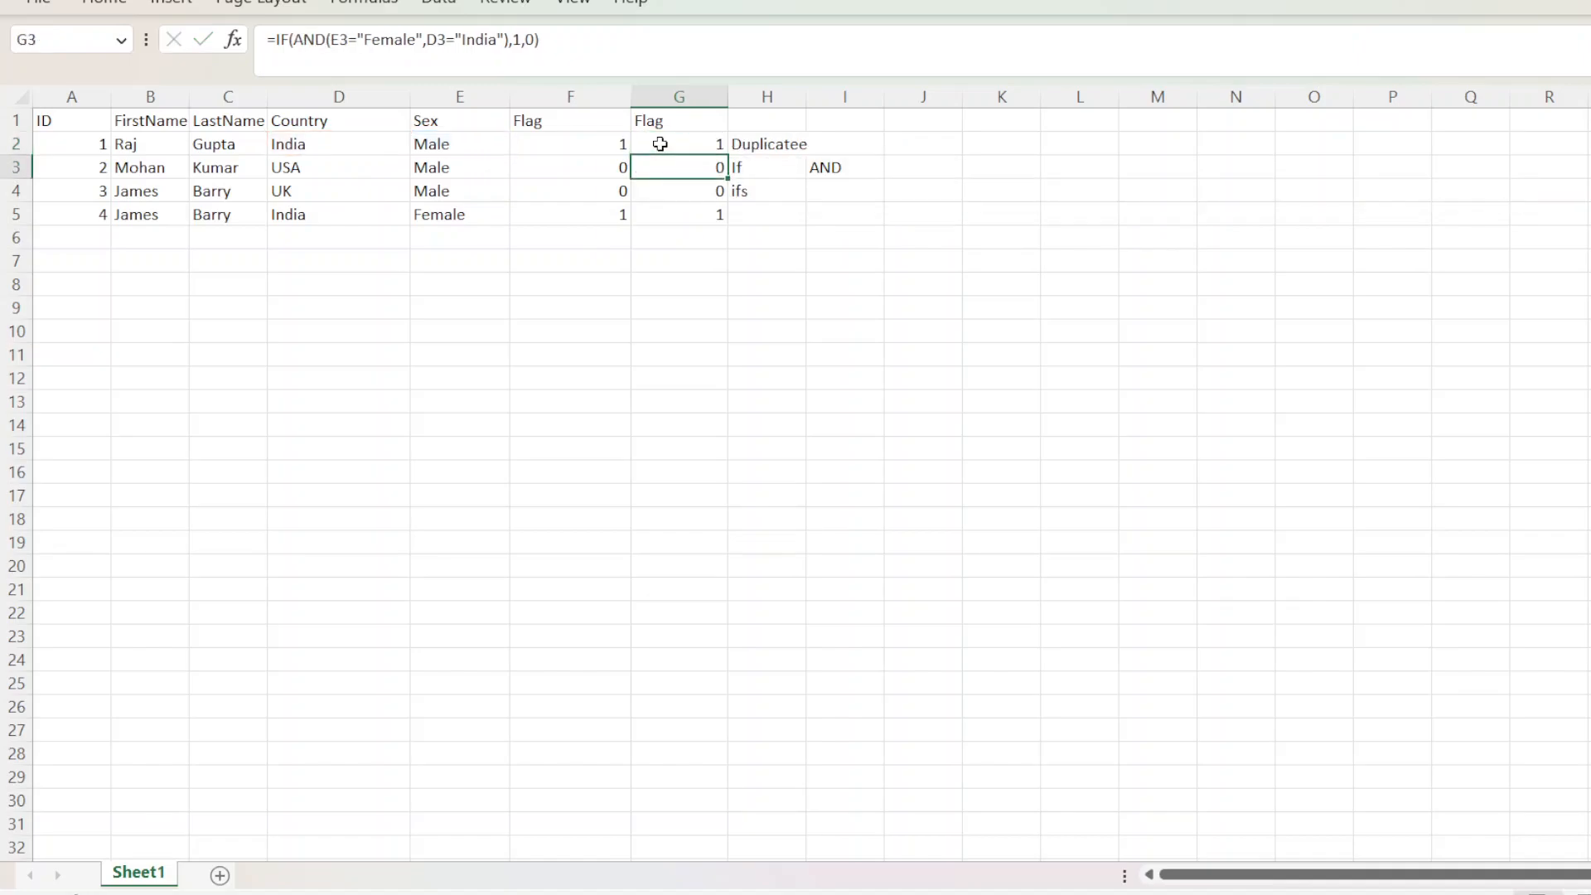
Step: Fill the OR formula from G2 down to G5 and check the formula copied into G3
click(678, 145)
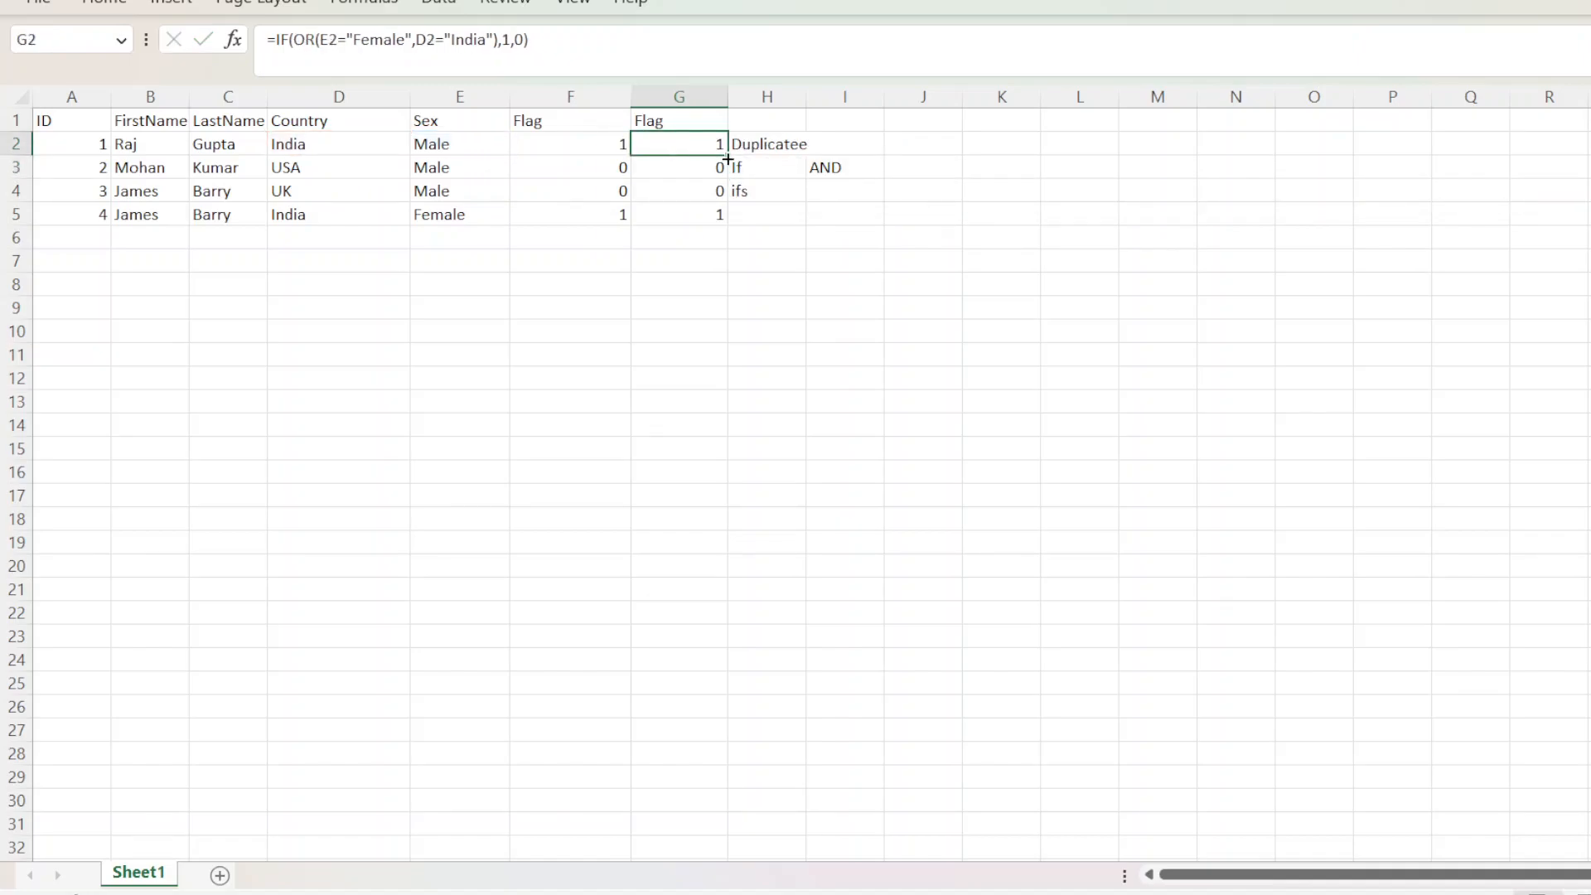
double_click(727, 155)
click(689, 258)
click(684, 170)
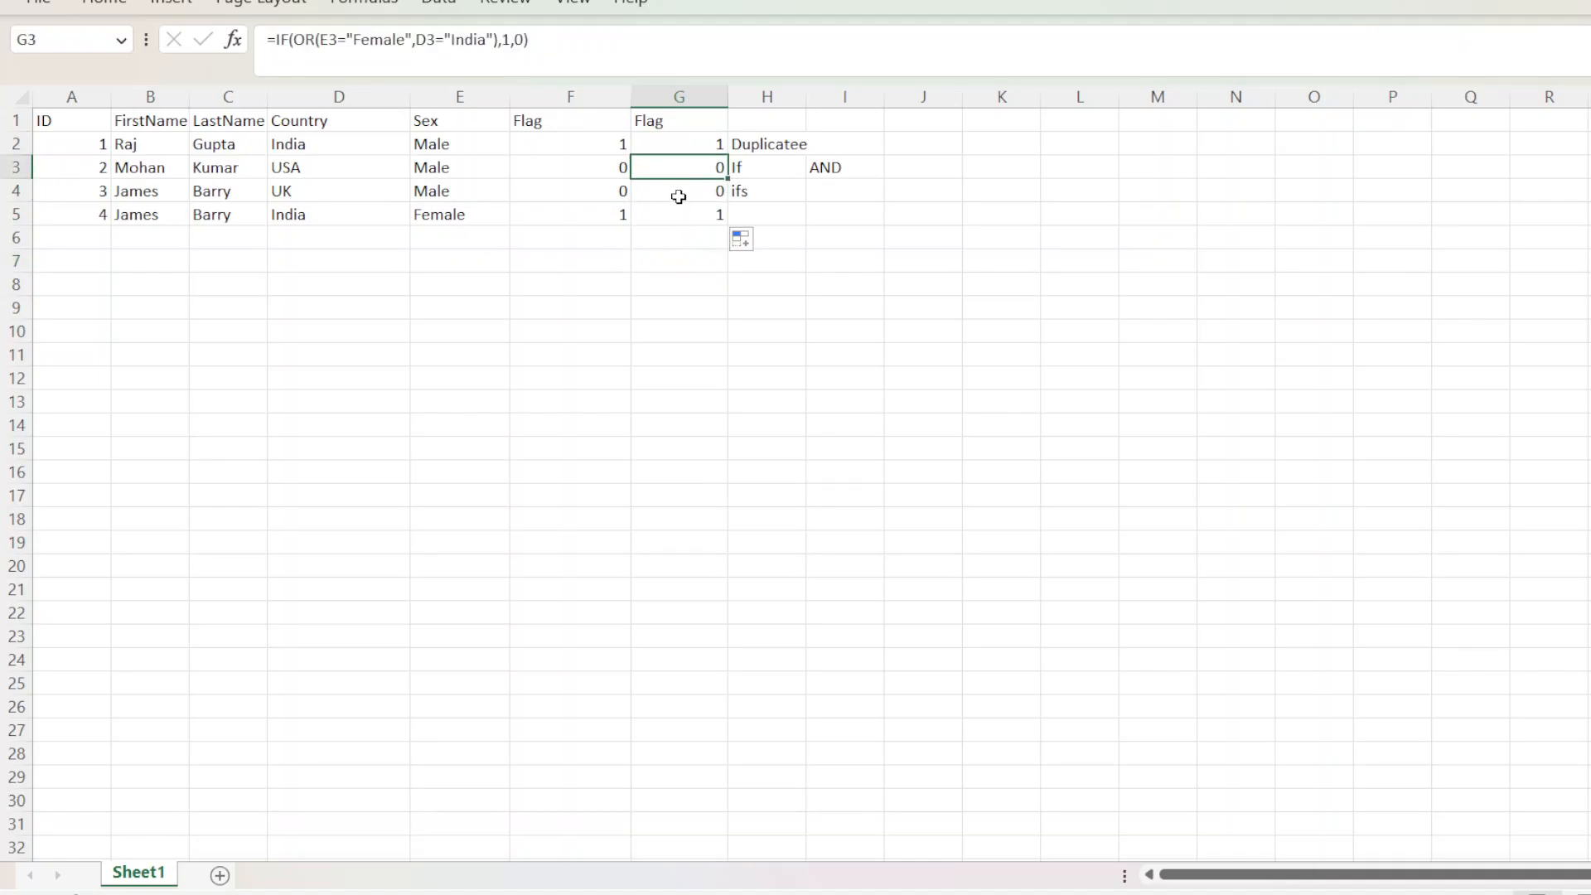
Step: Insert a blank column H between the second Flag column and the notes
right_click(749, 99)
click(817, 350)
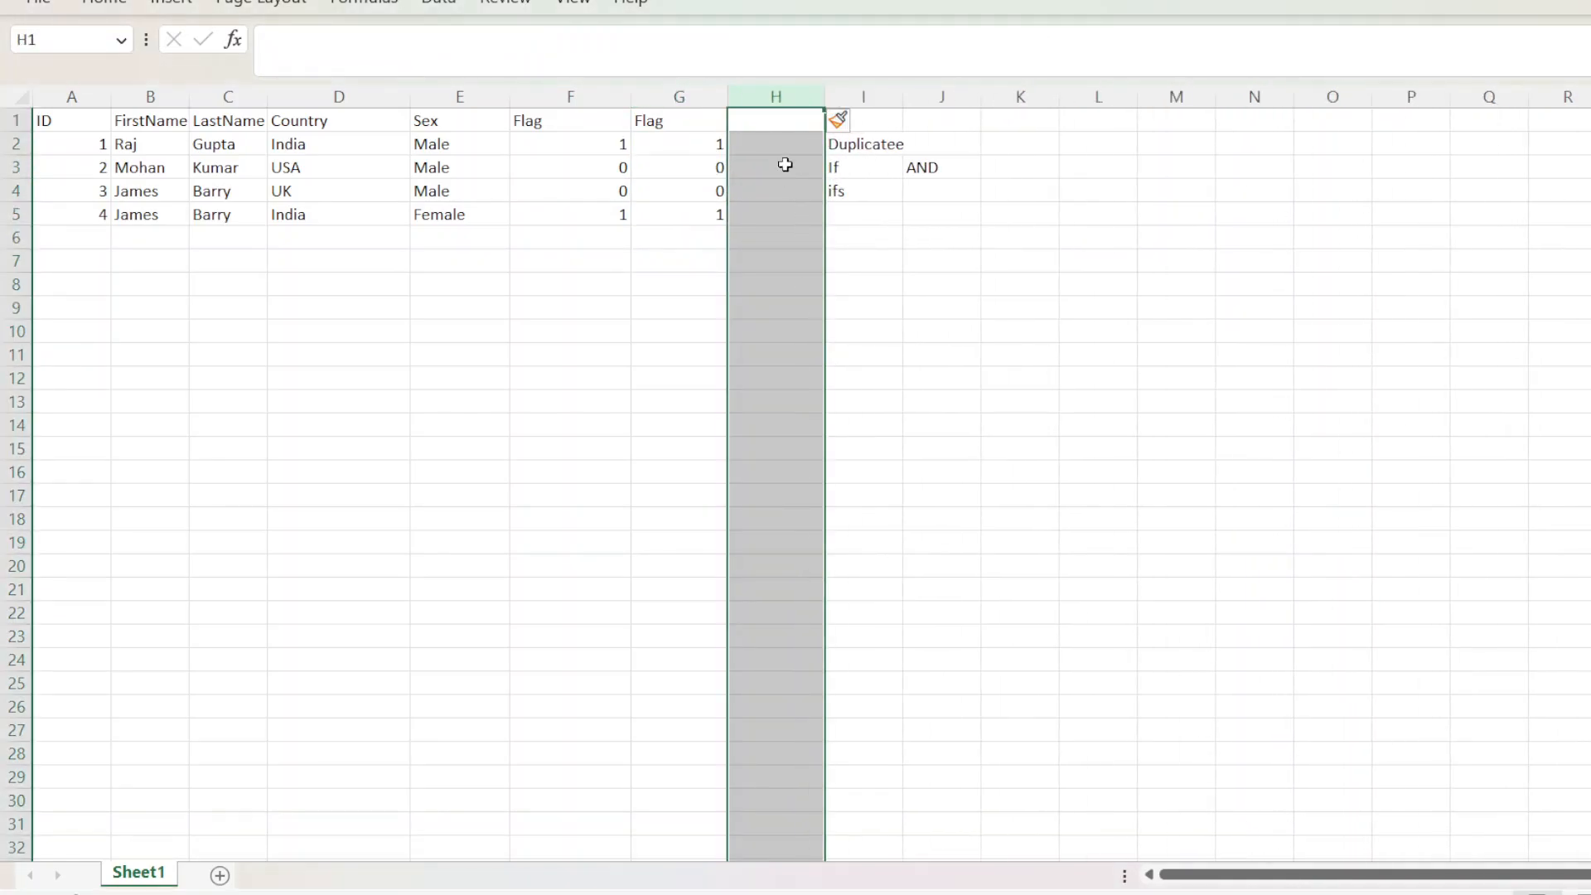
click(690, 127)
click(767, 144)
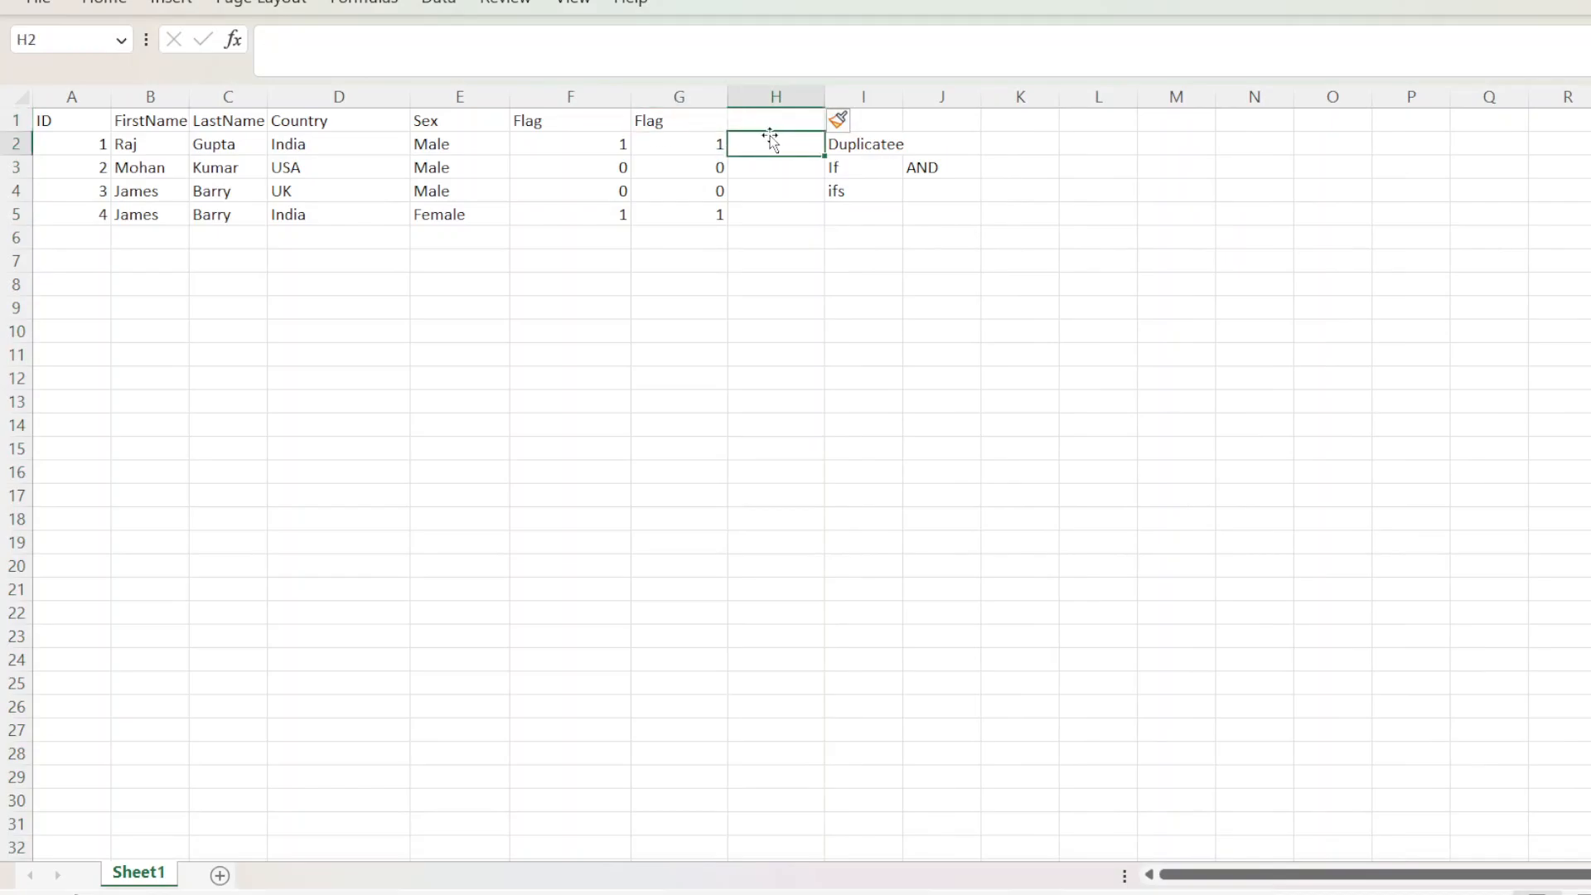
Step: Start an IFS formula in H2 whose first test, D2="india", returns 1
drag(593, 143, 676, 209)
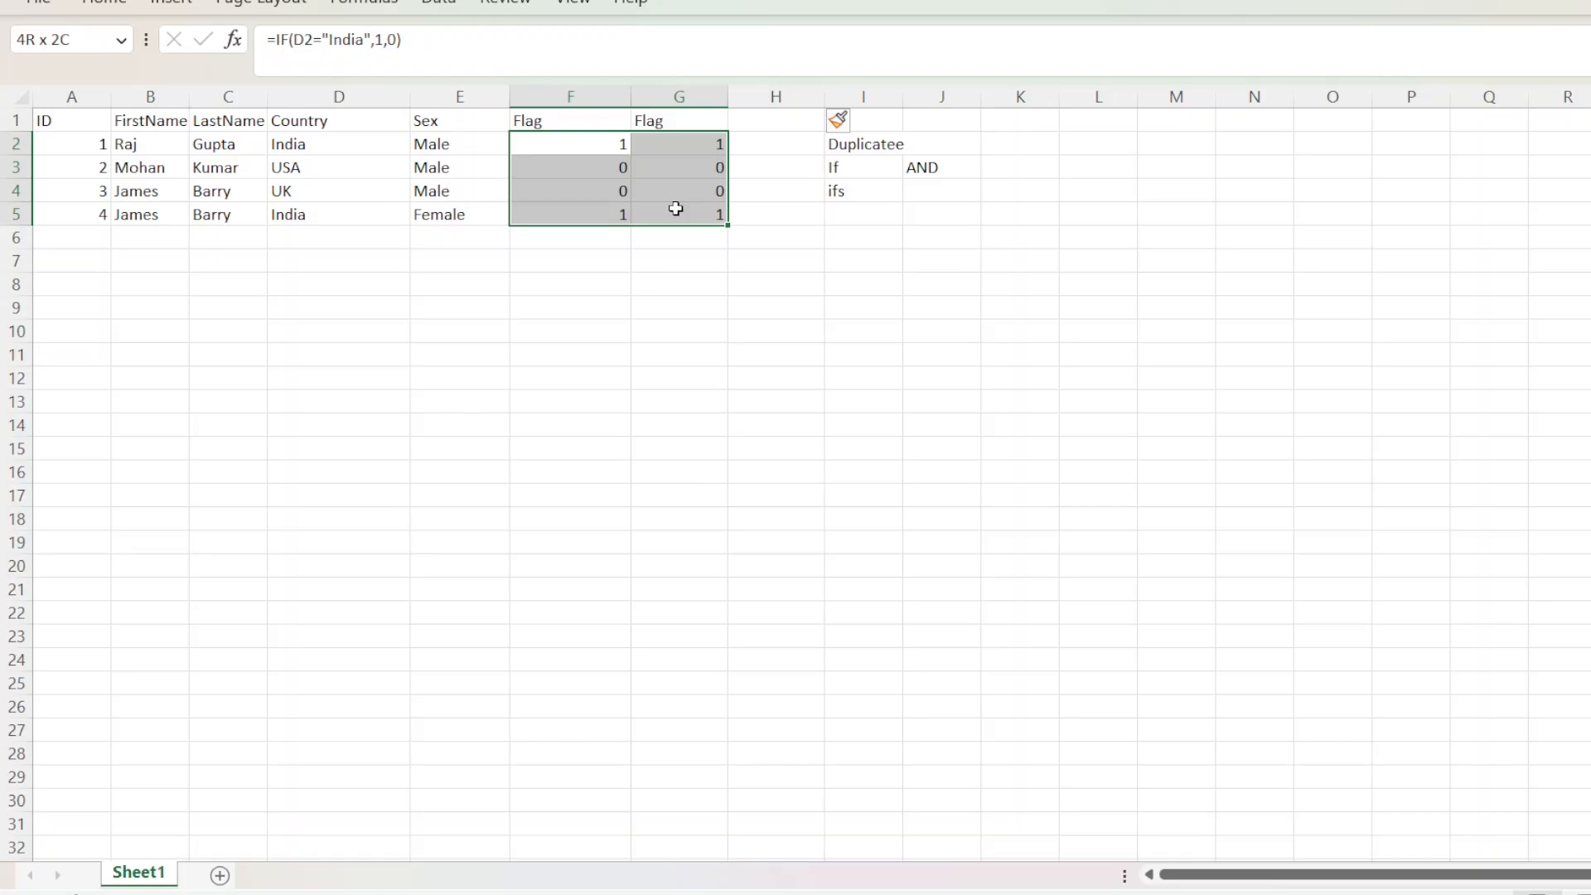
click(774, 147)
text(=)
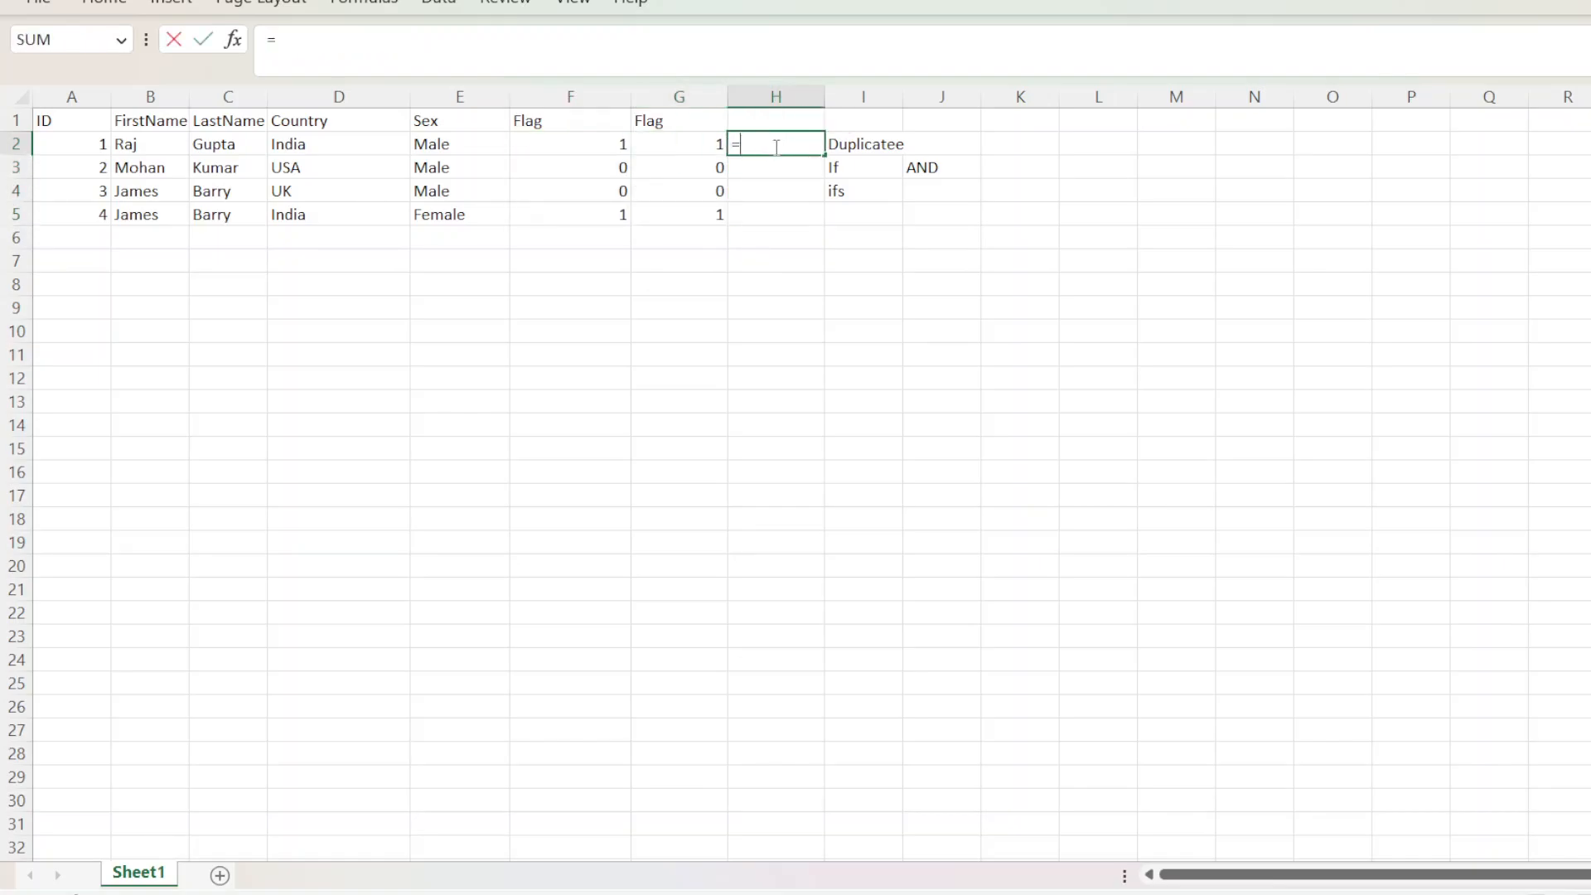
text(ifs)
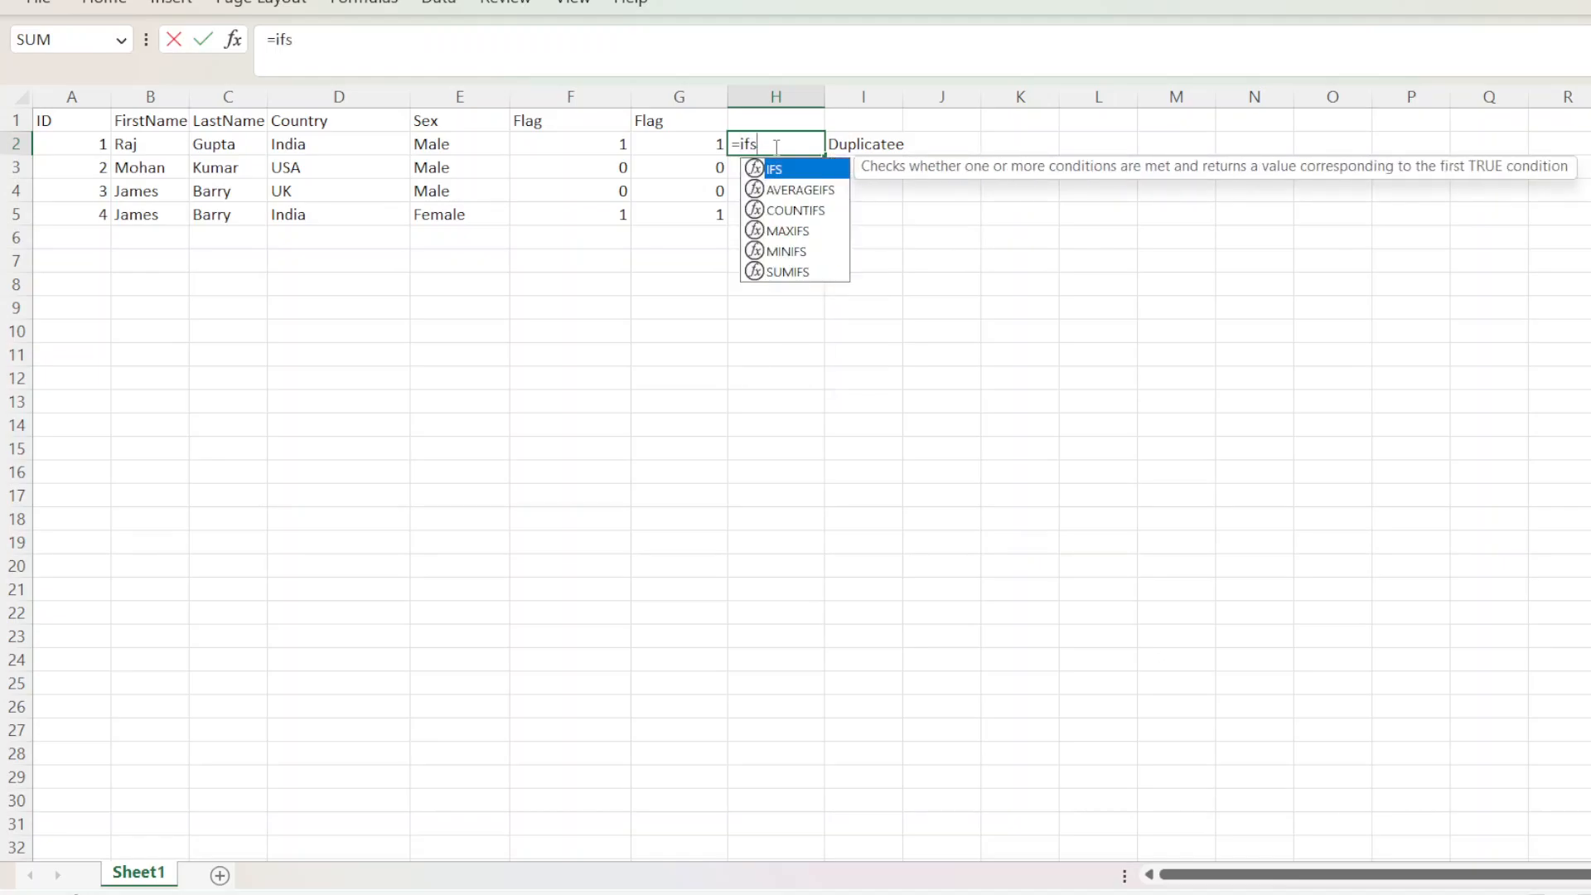
text(()
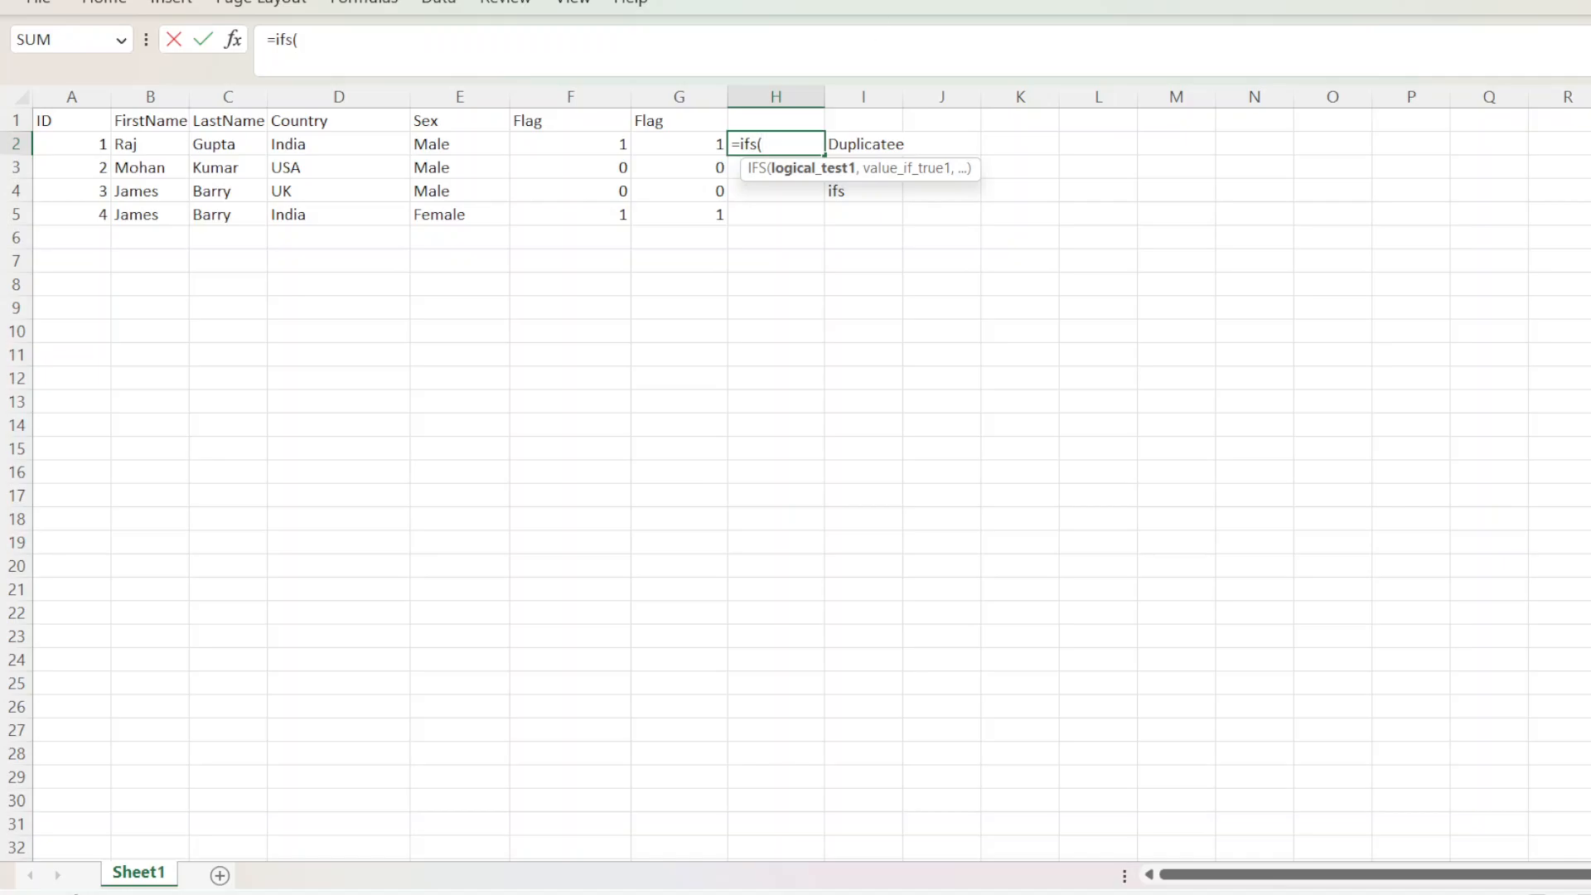
click(792, 144)
click(314, 144)
text(=")
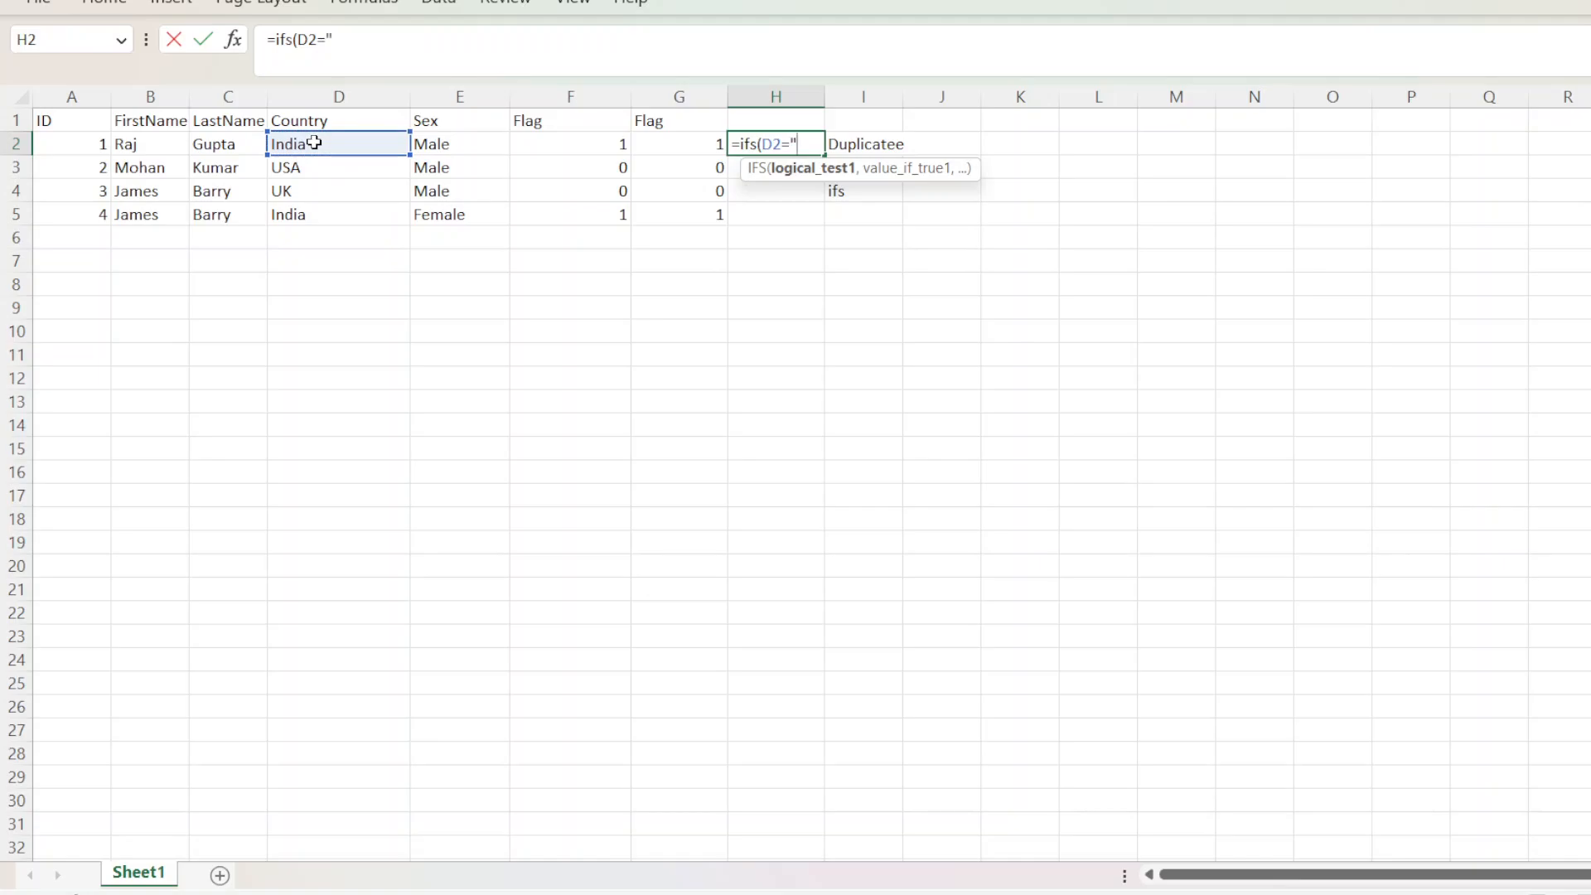
text(india)
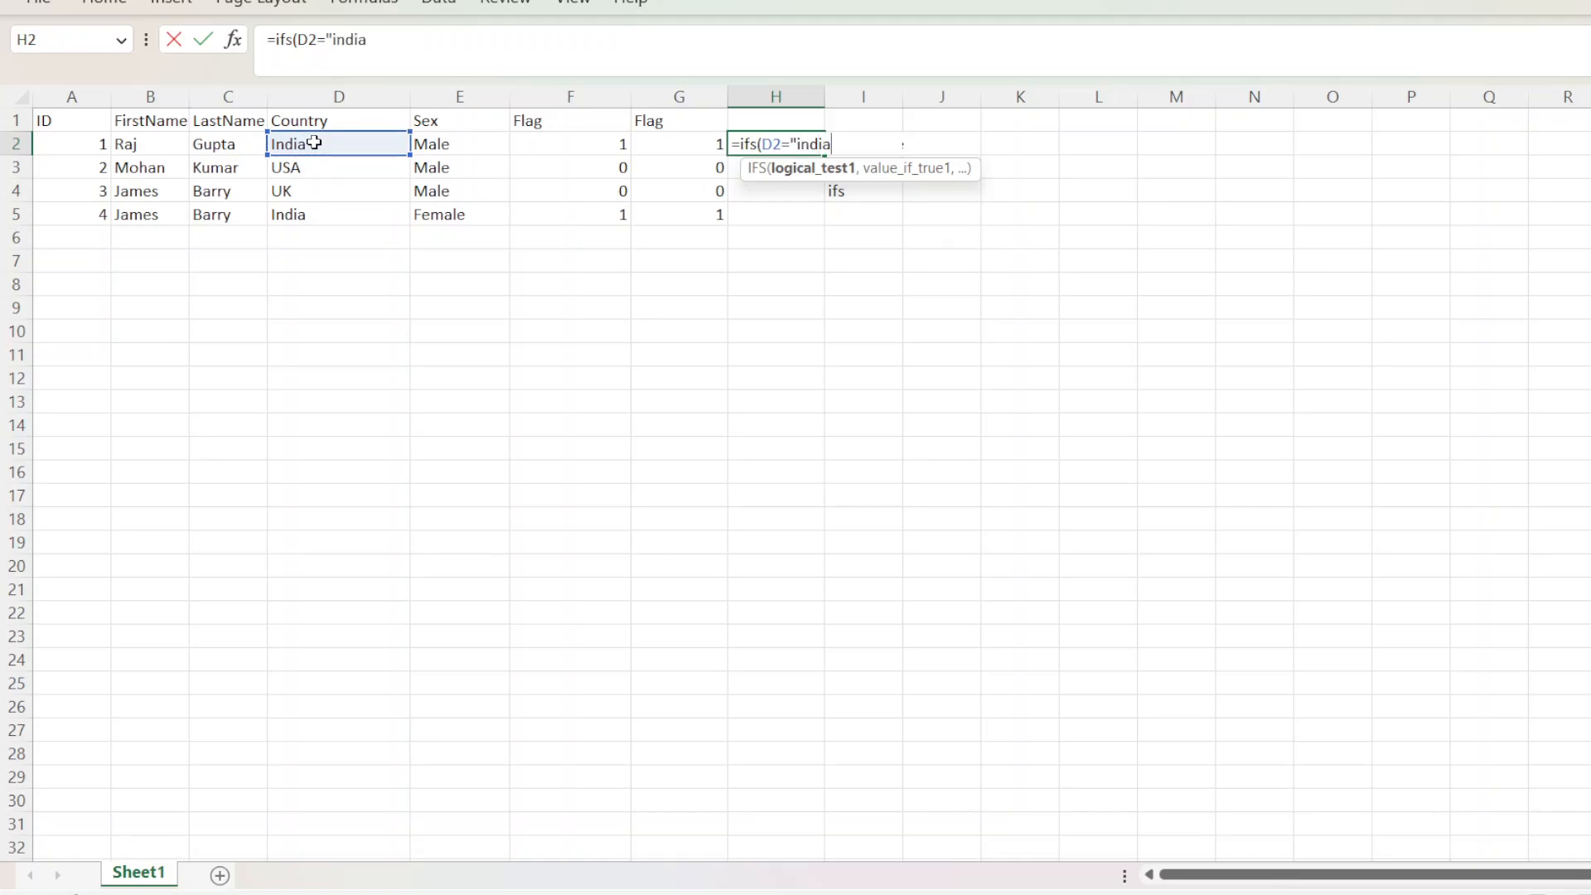
text(",)
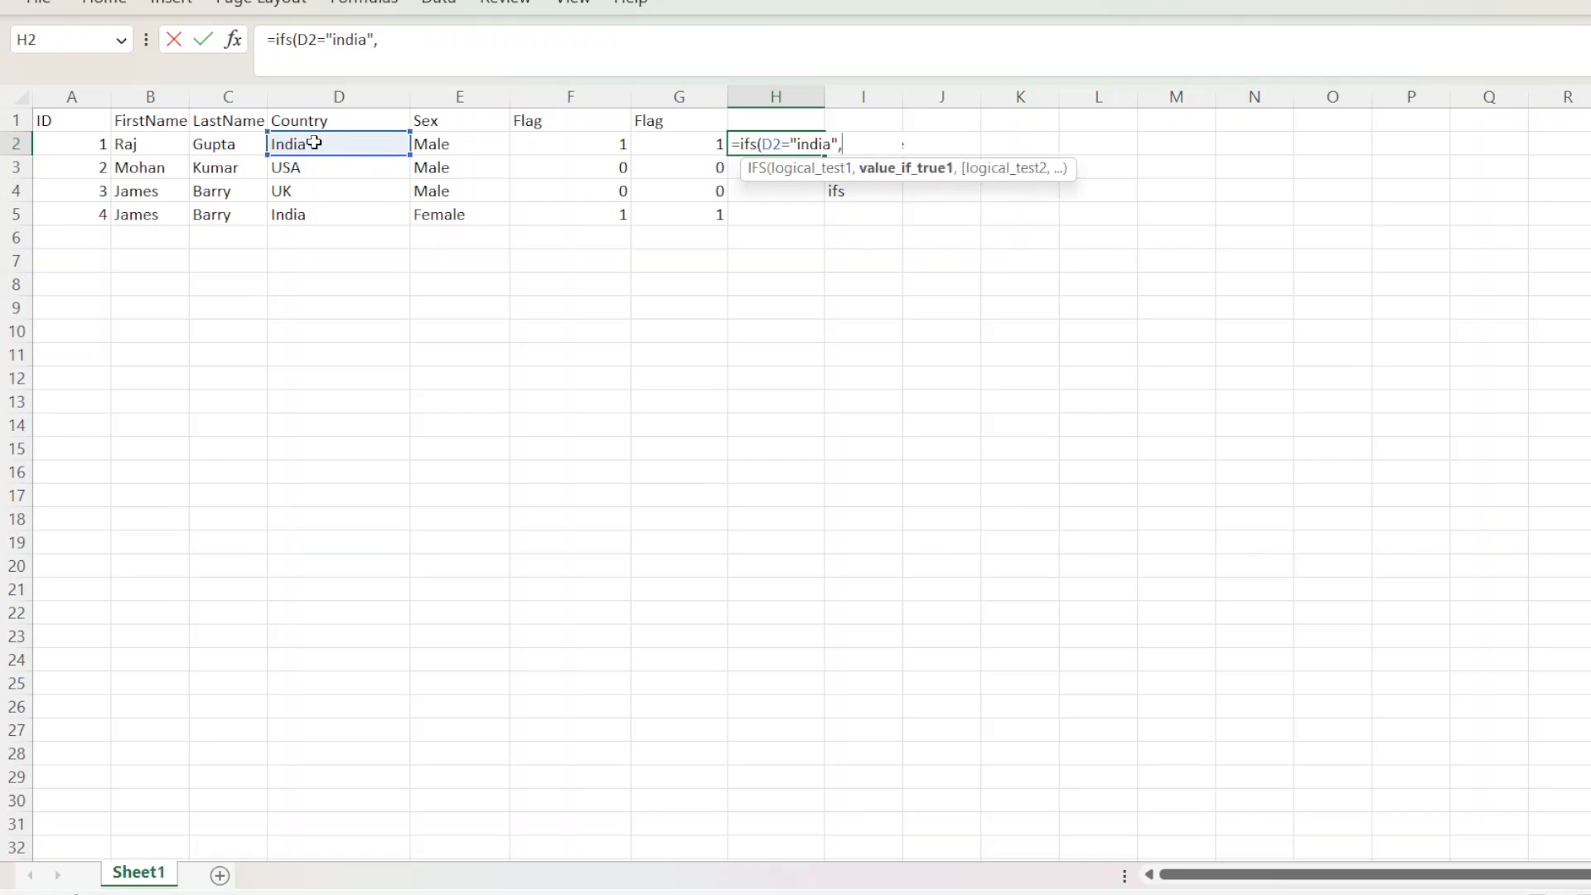
text(1,)
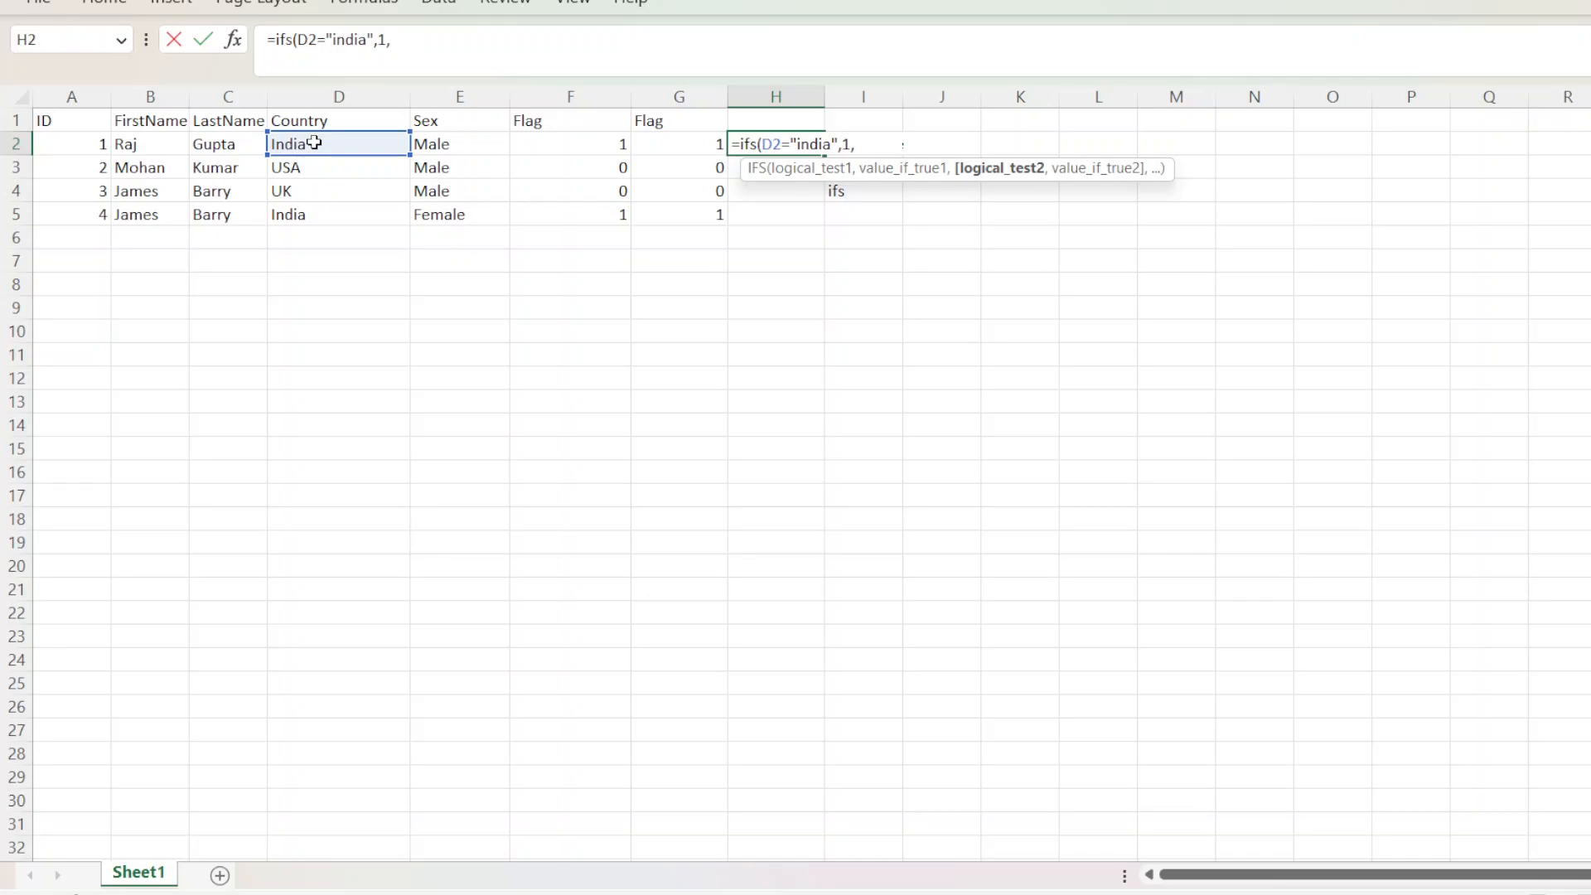
Step: Add the second test D2="UK" returning 2 and complete the H2 formula as =IFS(D2="india",1, D2="UK",2)
click(330, 142)
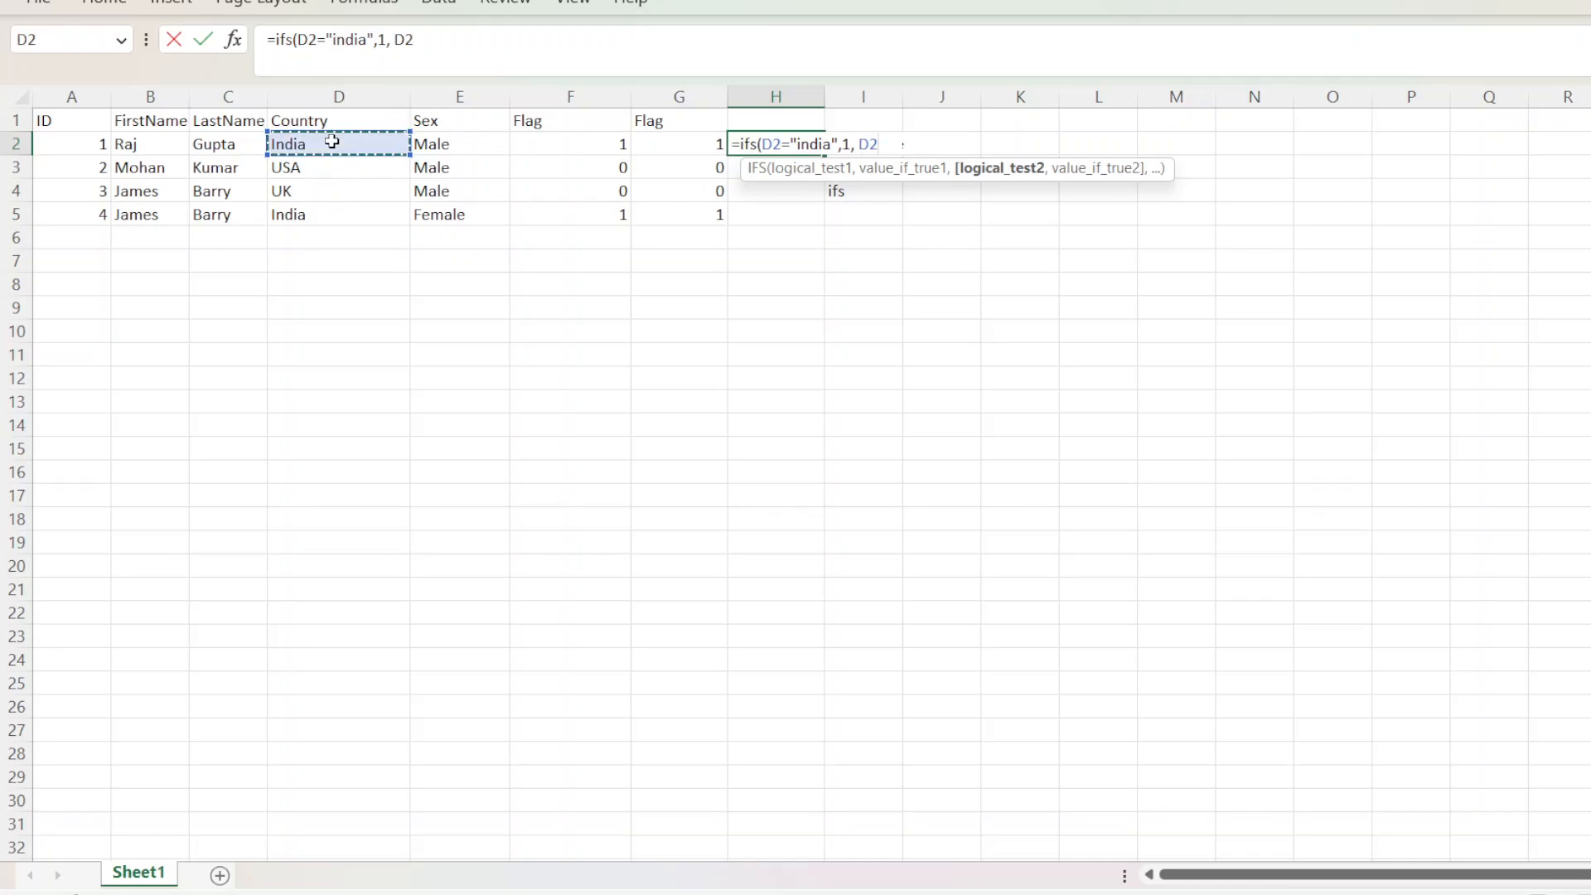
text(="Uk)
key(BackSpace)
text(k)
key(BackSpace)
text(K",2)
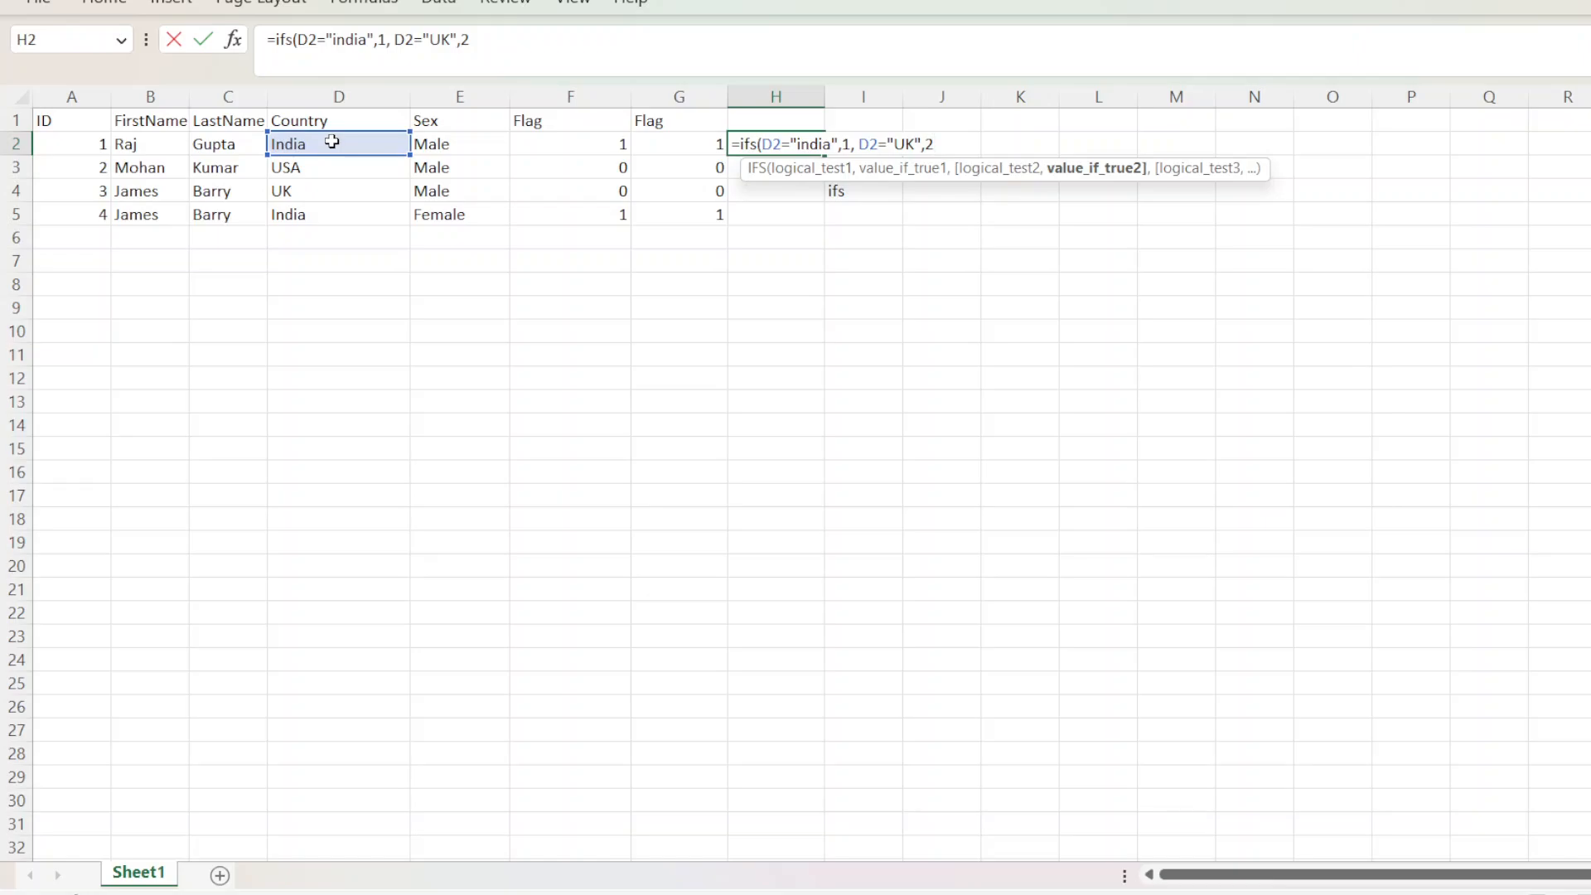
text())
key(Return)
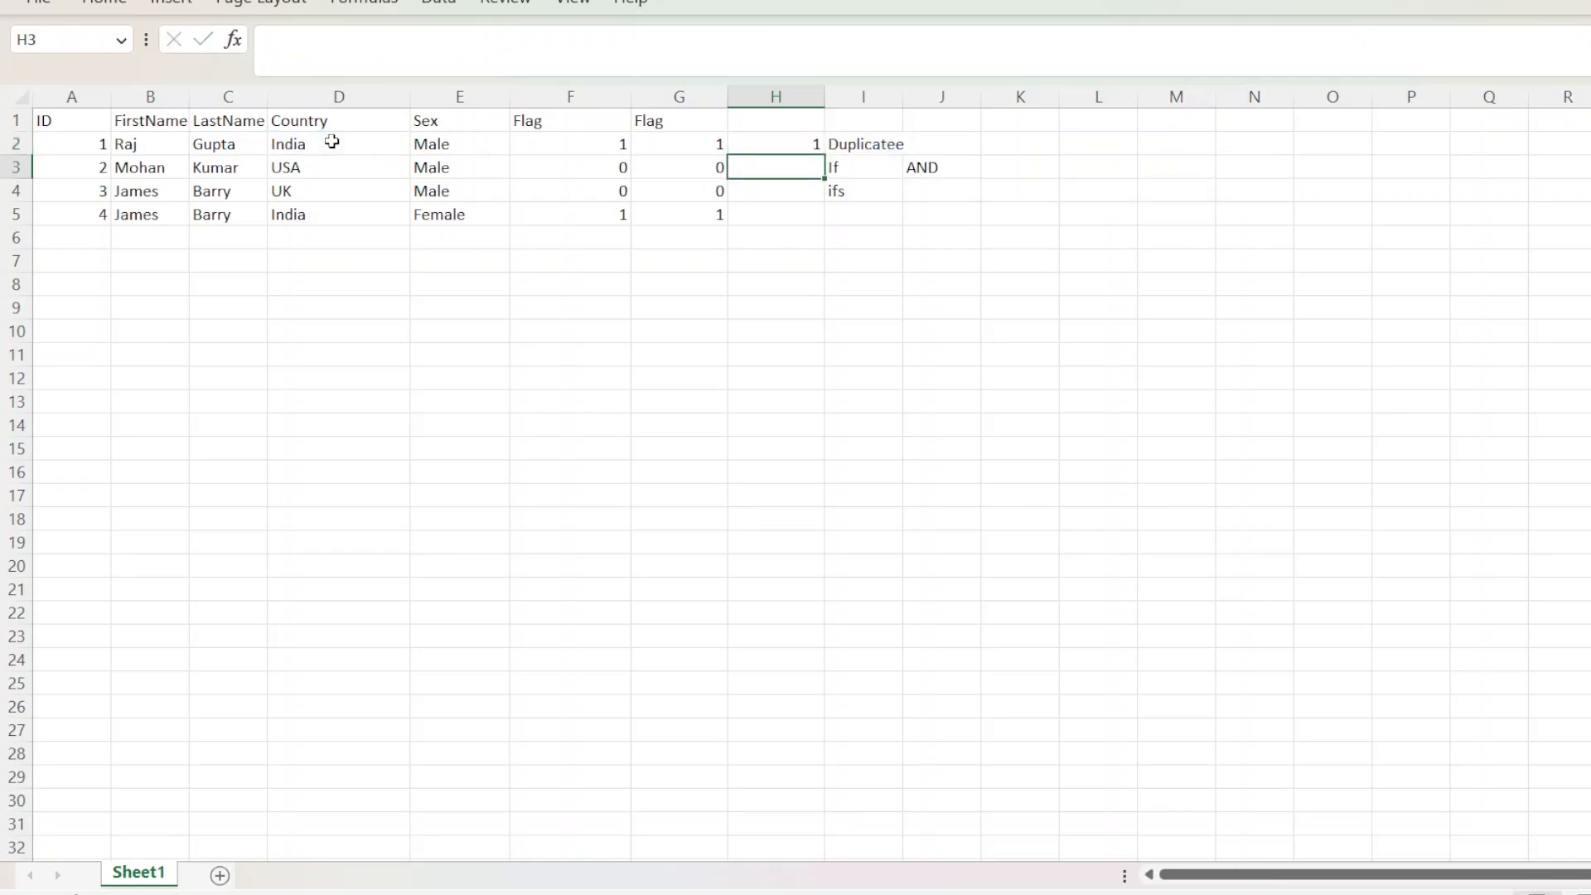
Step: Fill the IFS formula from H2 down to H5 and check the copied cells
click(779, 149)
drag(821, 155, 829, 228)
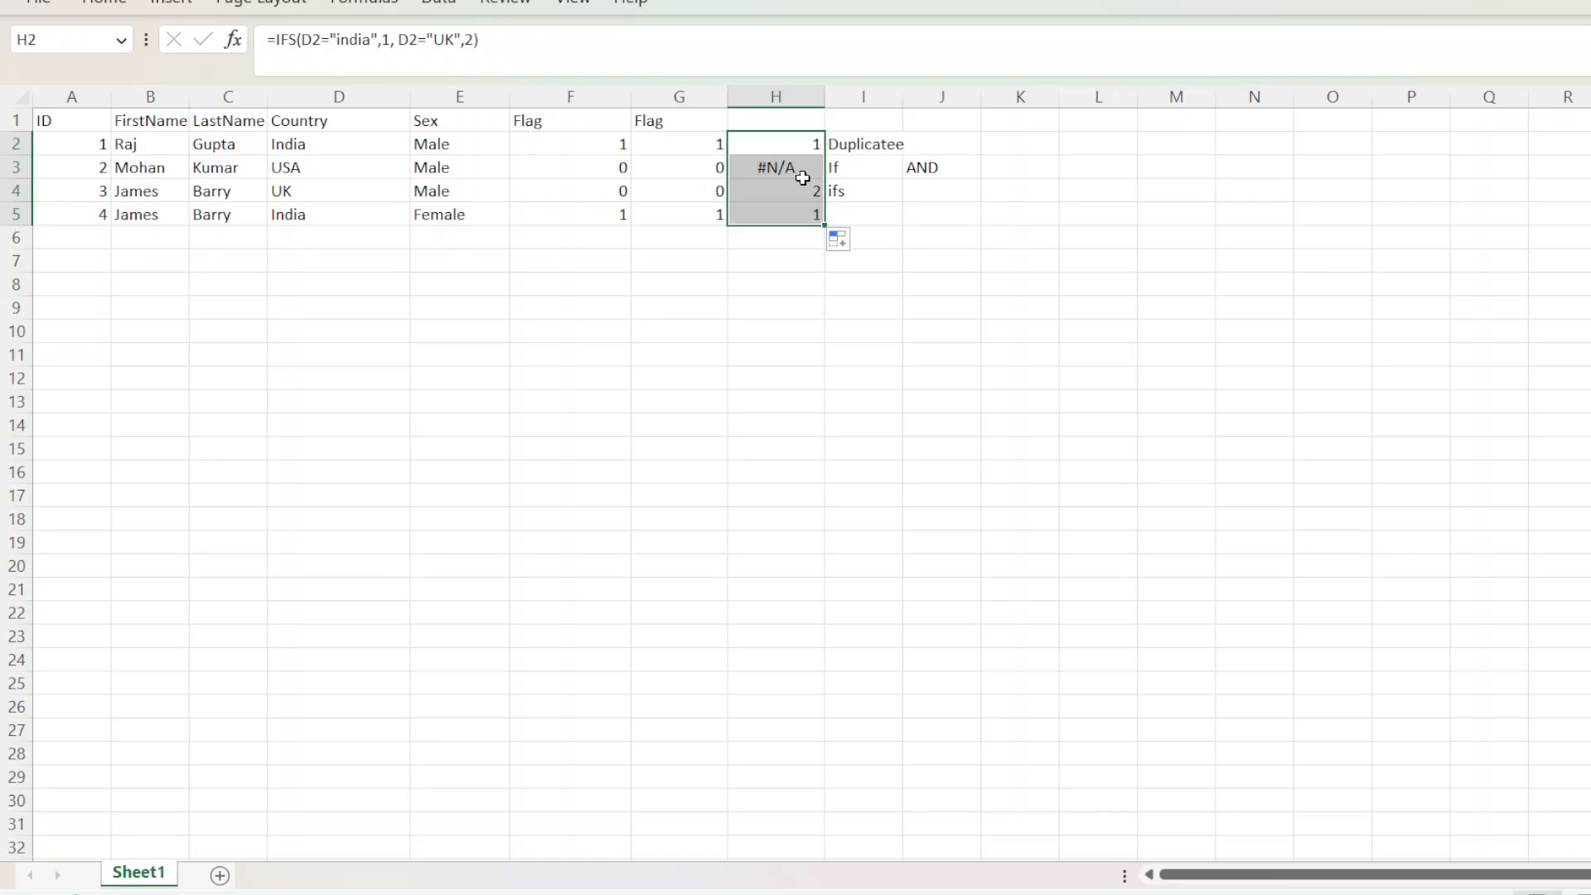
click(794, 186)
click(785, 256)
click(784, 167)
click(788, 209)
Step: Add the fallback pair TRUE,"NA" to the end of the H2 IFS formula and apply it down to H5
double_click(797, 145)
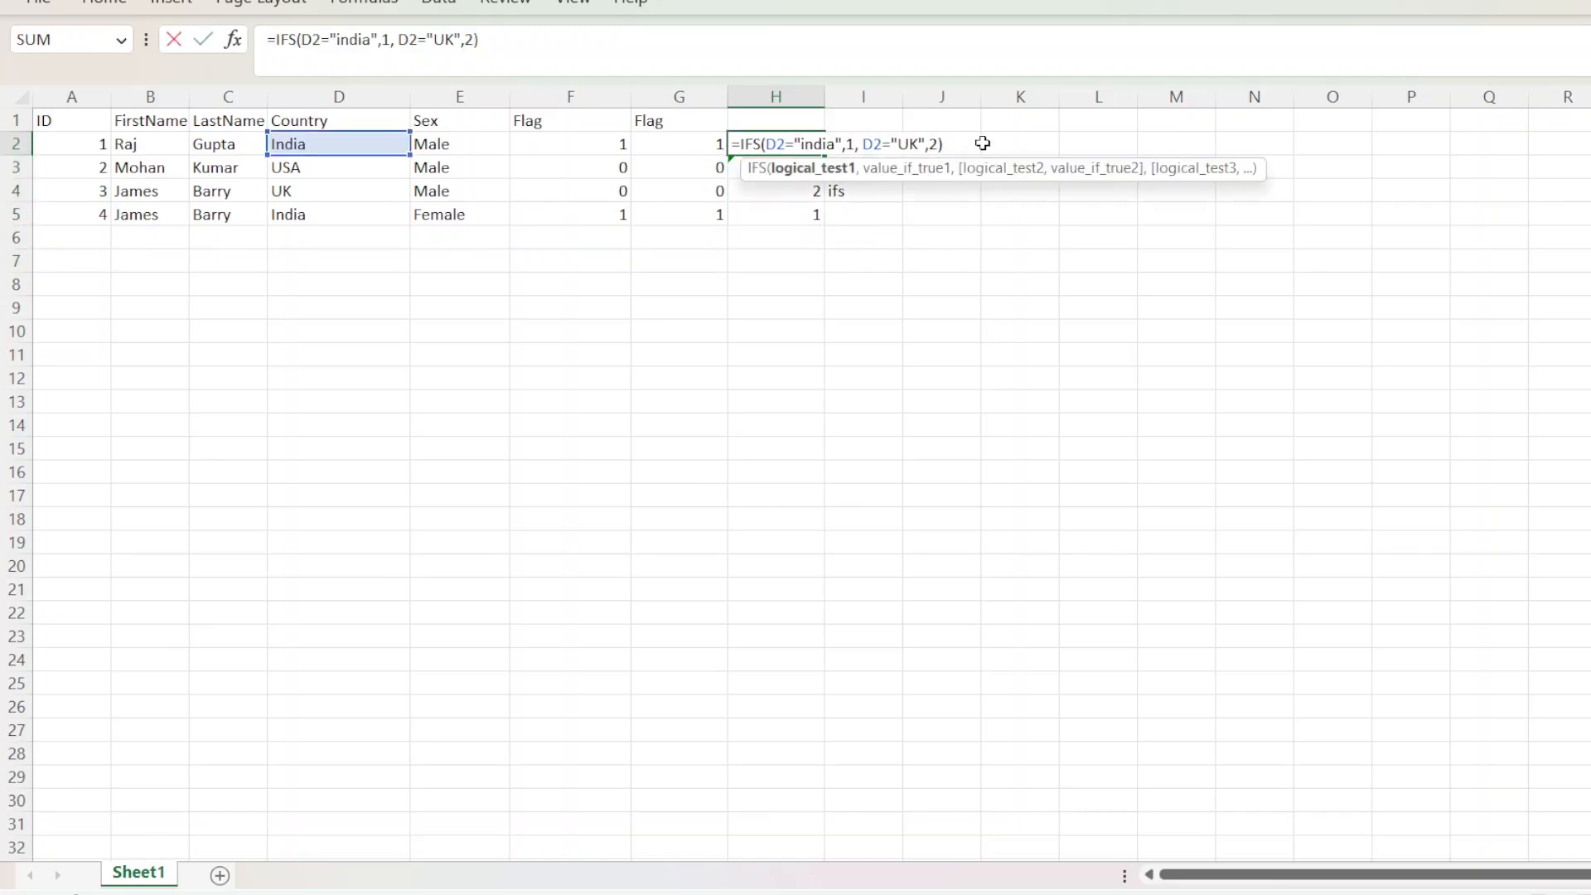
click(941, 144)
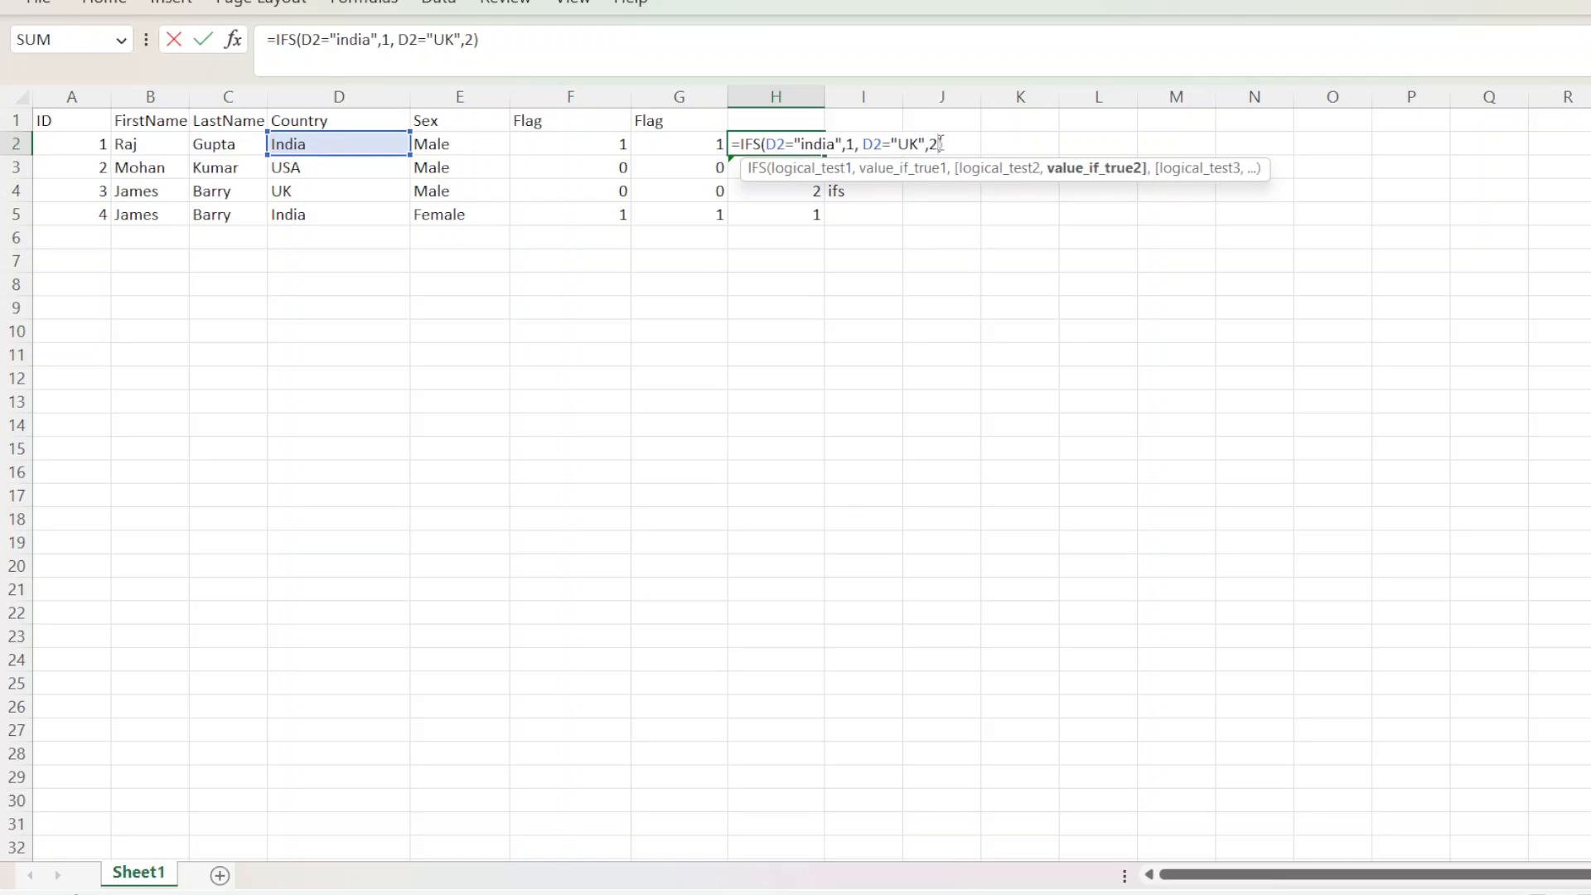
text(,)
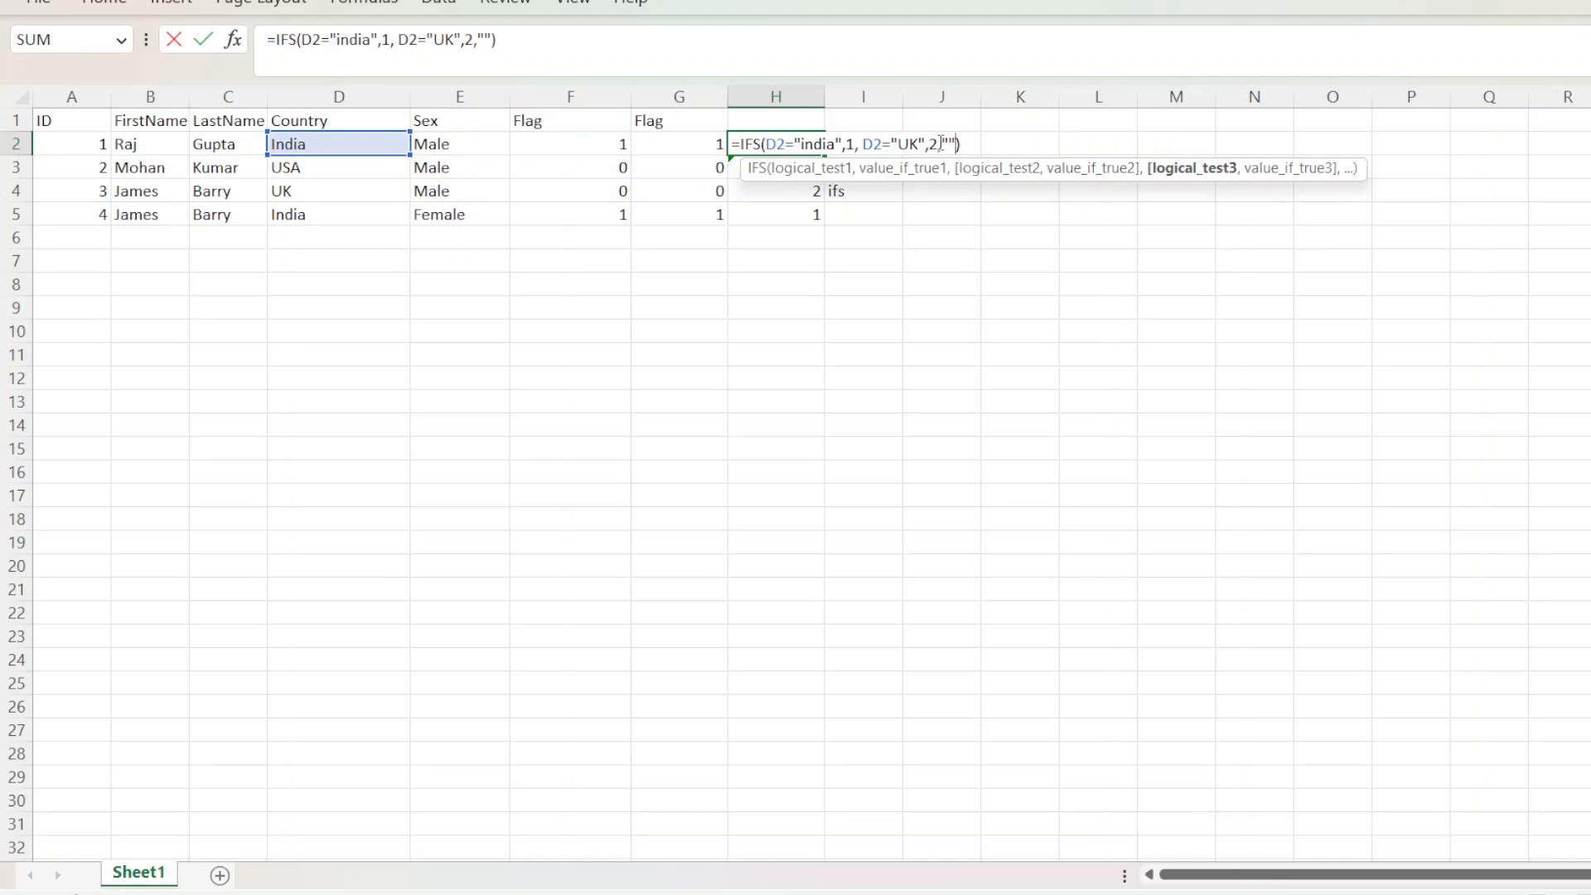
key(Return)
key(Return)
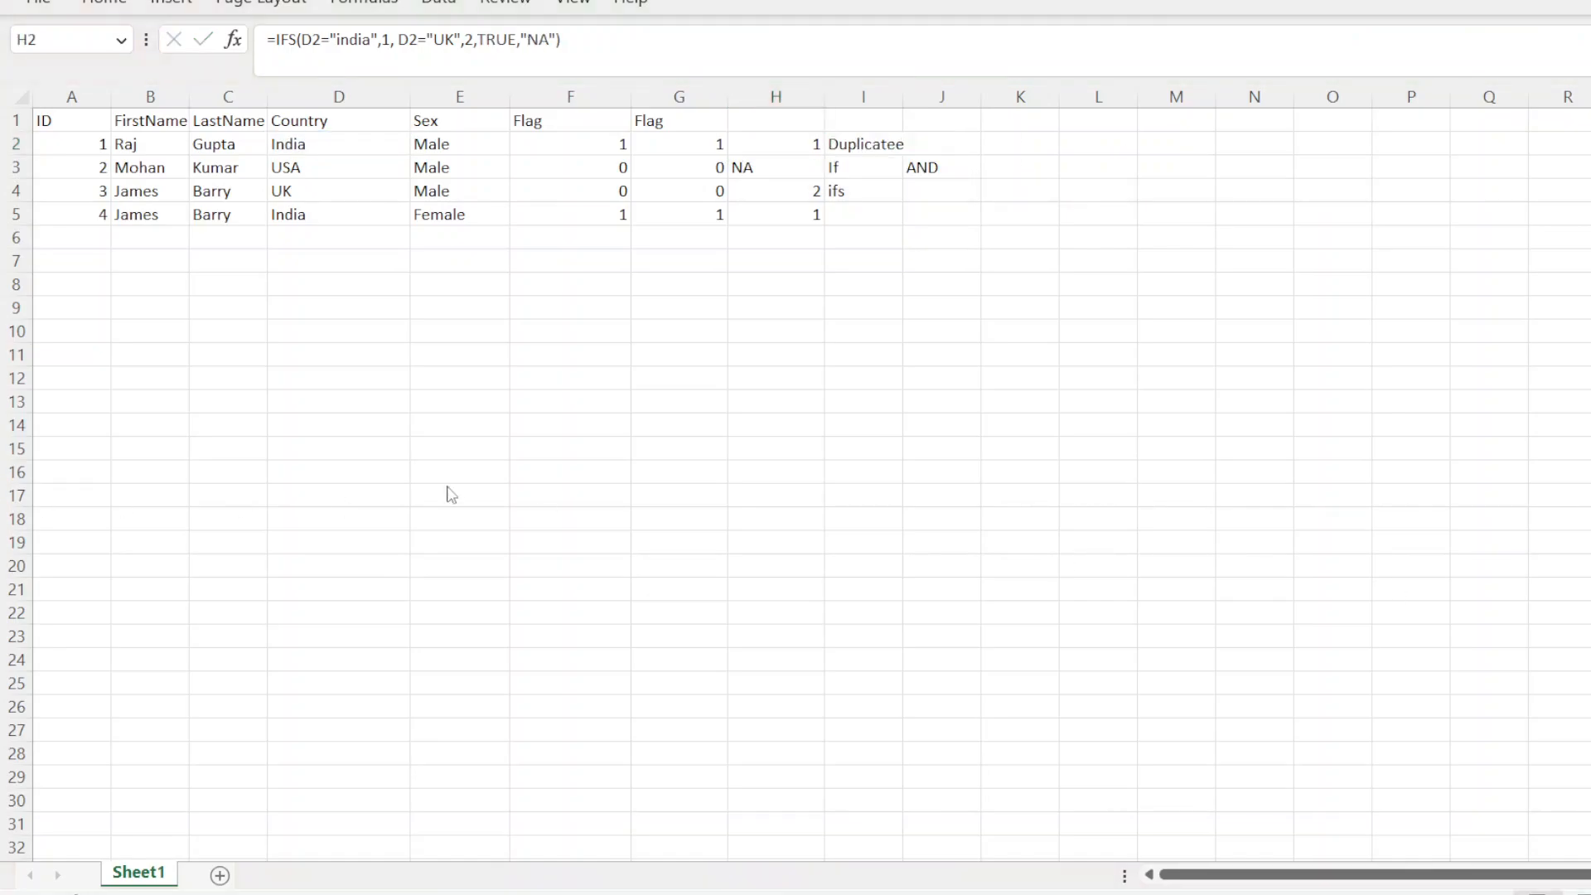
Step: Review each test and value pair in the H2 IFS formula and replace the fallback text with "NON"
click(785, 179)
double_click(796, 145)
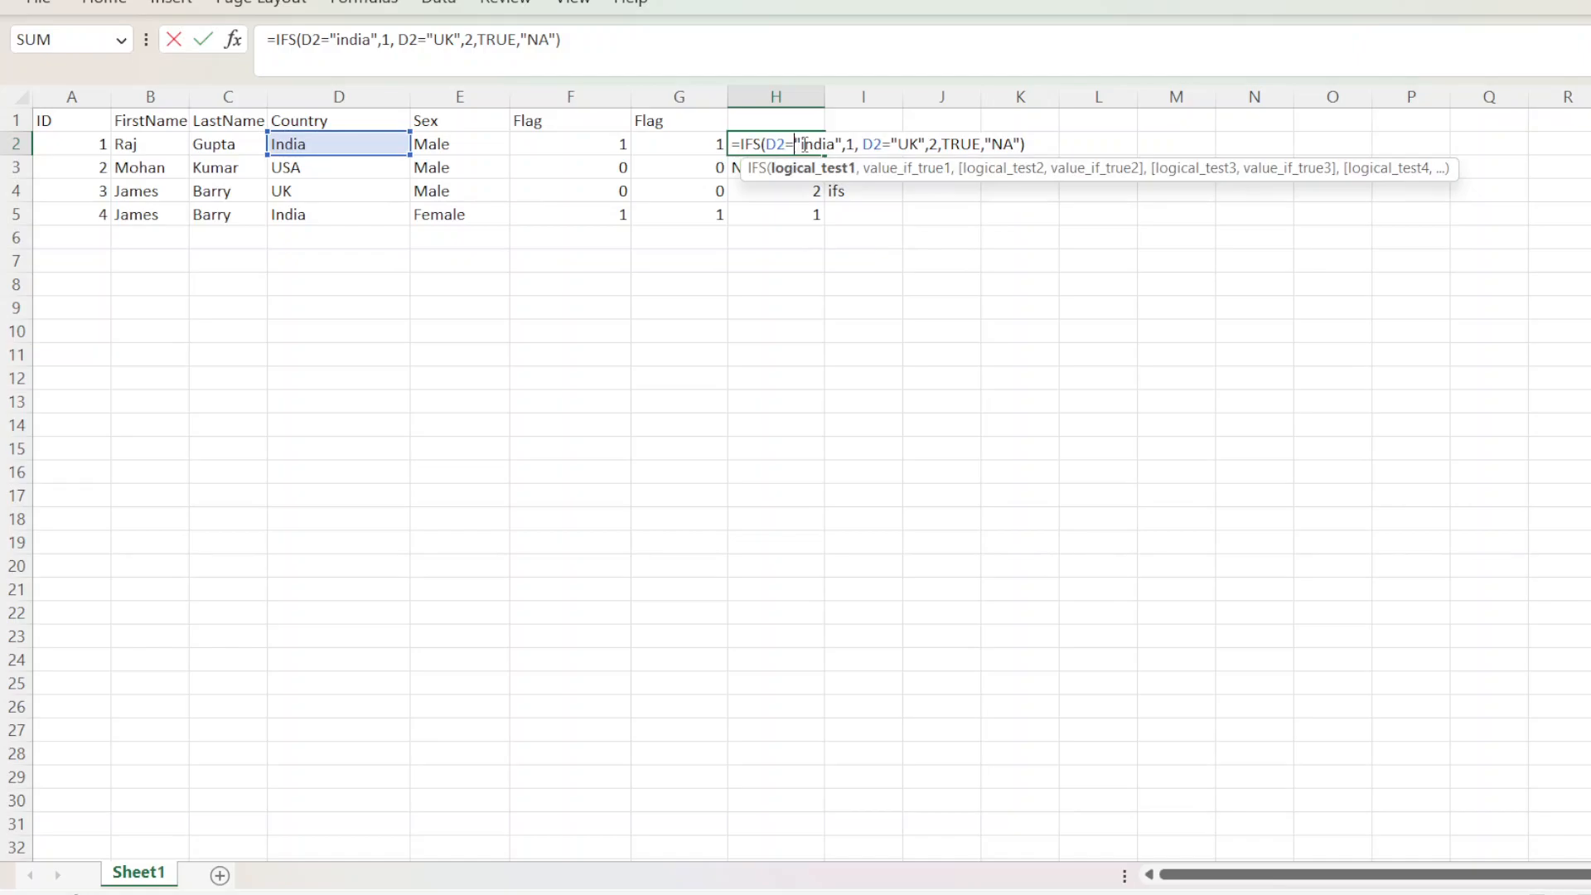
click(849, 142)
click(876, 139)
click(902, 140)
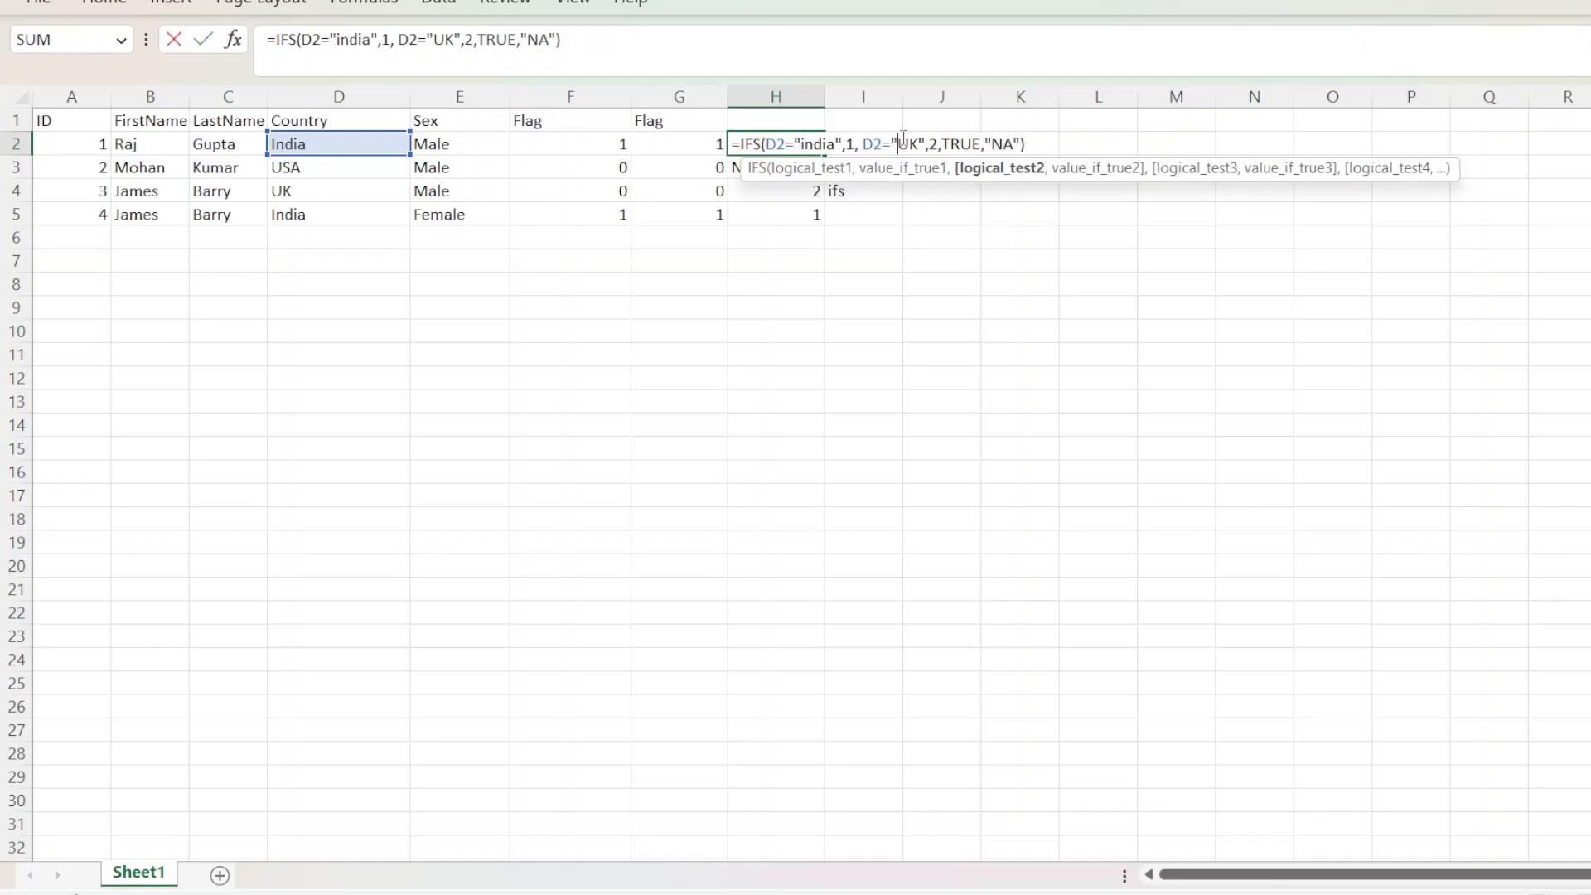
click(938, 143)
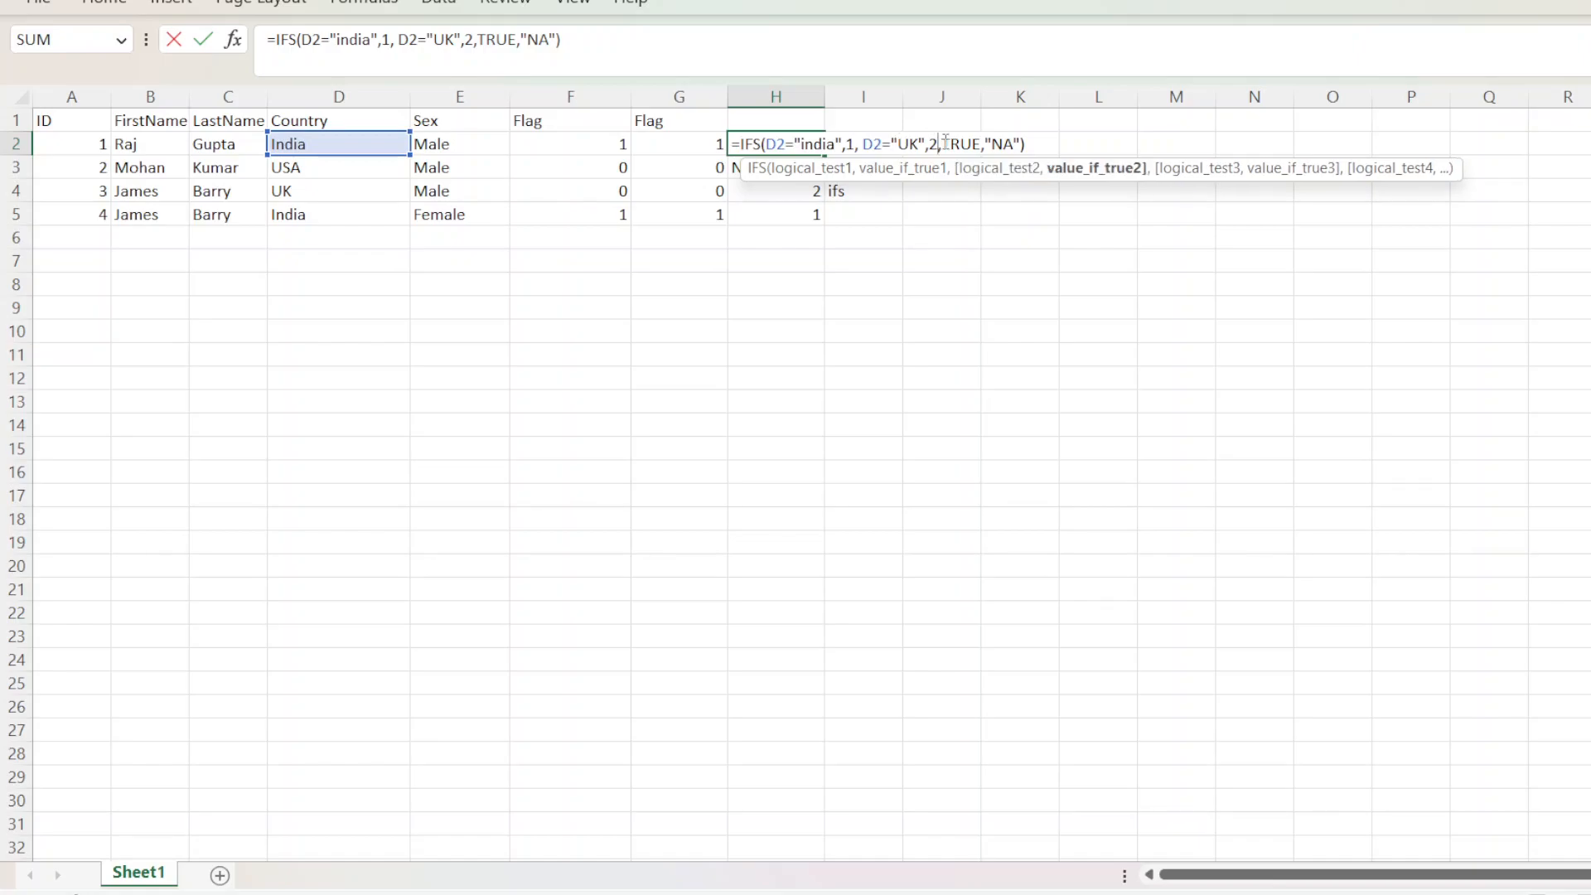
drag(942, 142, 1013, 147)
click(1013, 146)
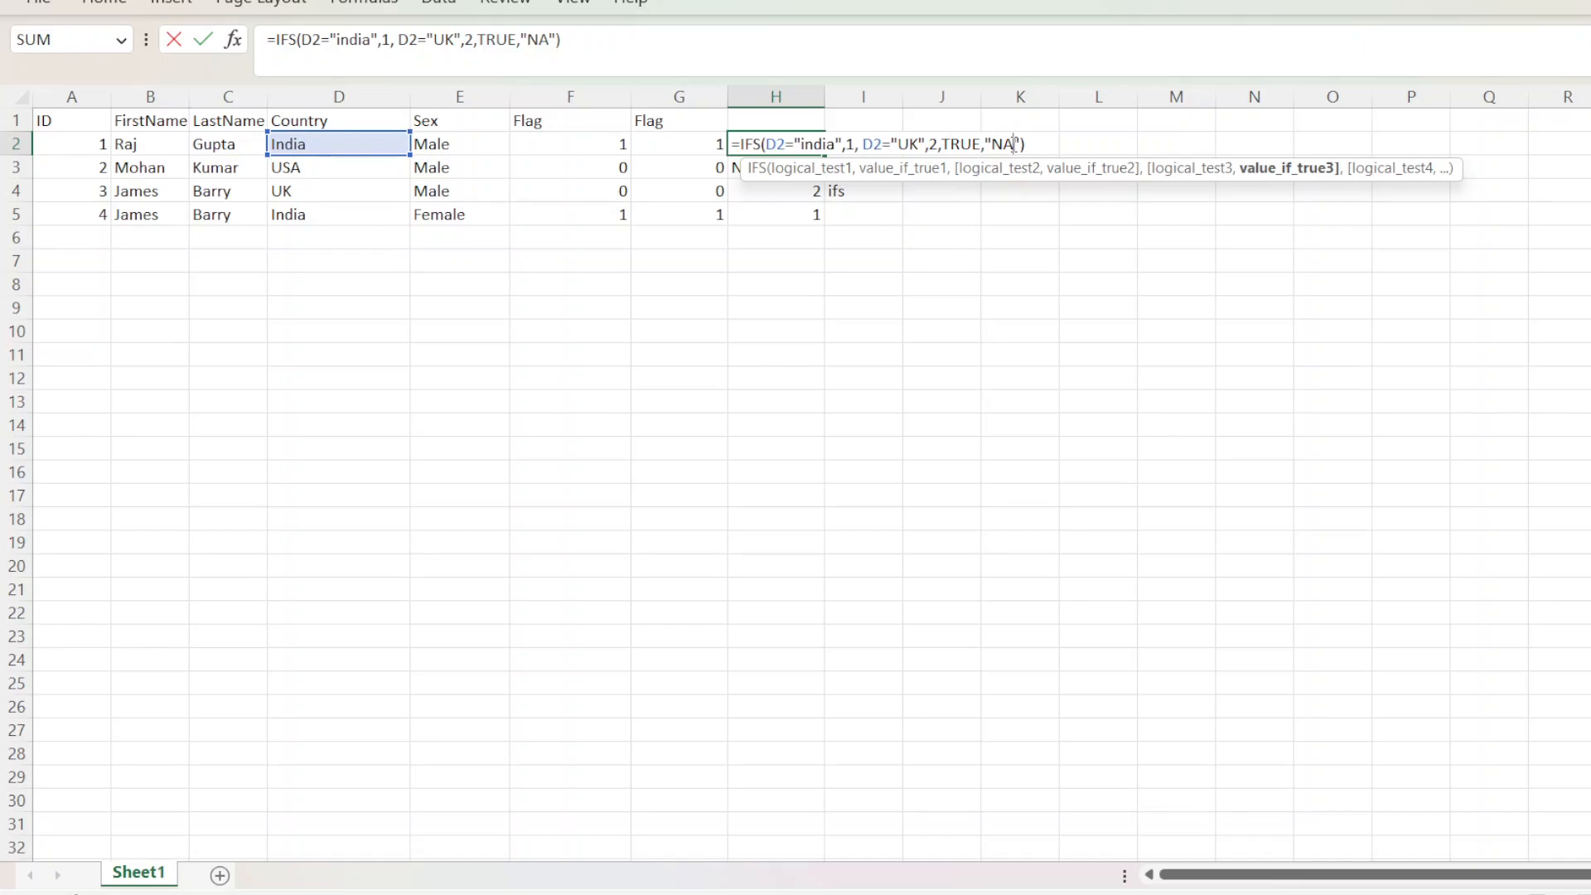
key(BackSpace)
key(BackSpace)
text(NON)
key(Return)
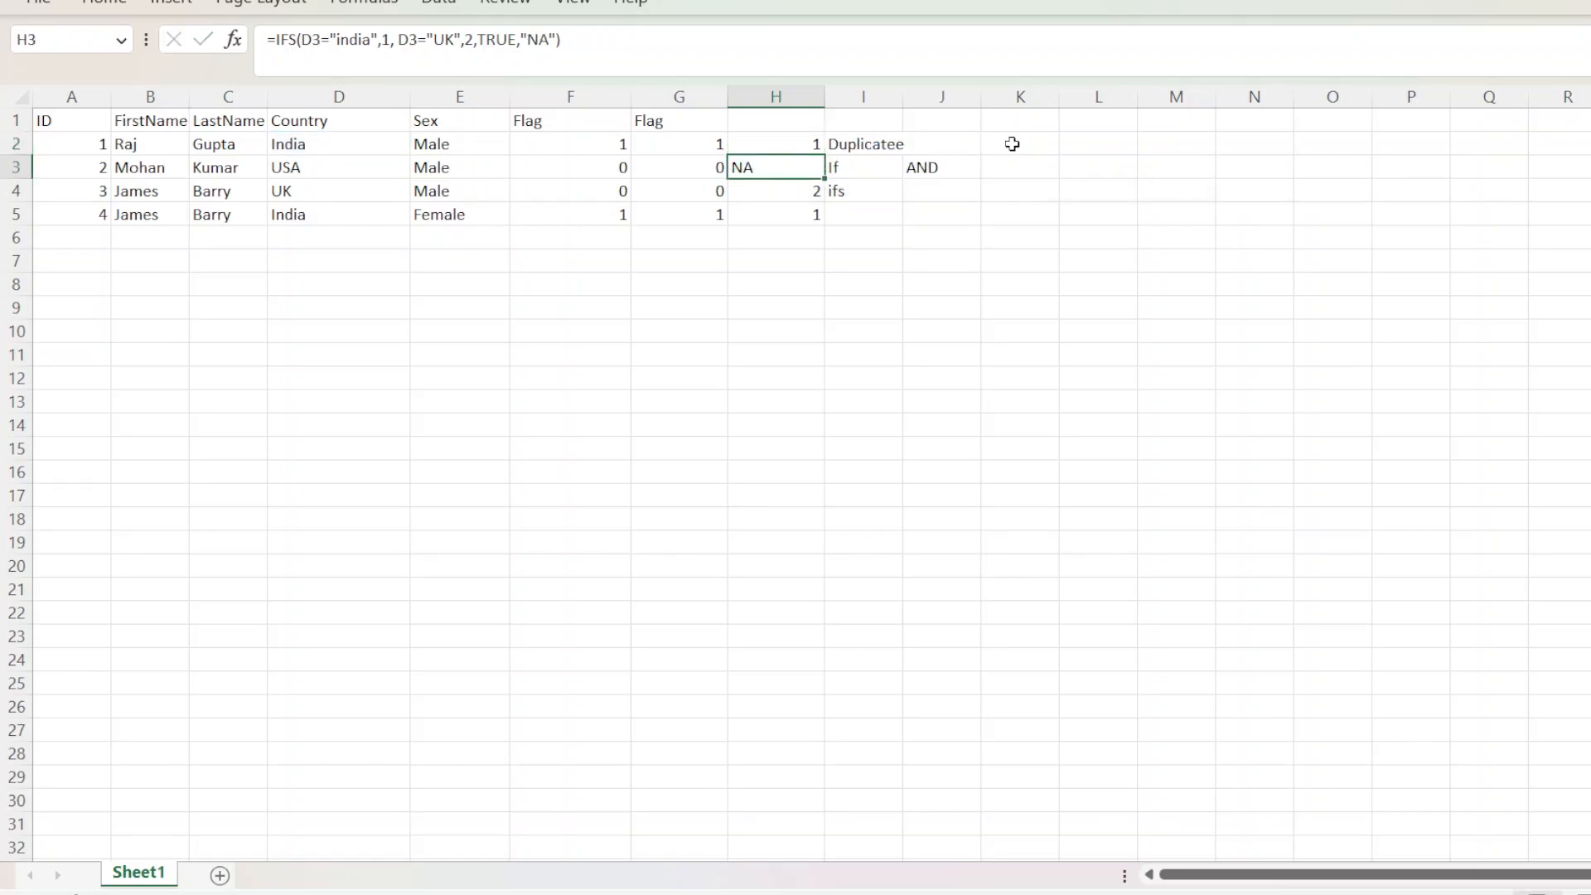
Step: Fill the updated IFS formula with the "NON" fallback from H2 down to H5 and check the column
click(810, 147)
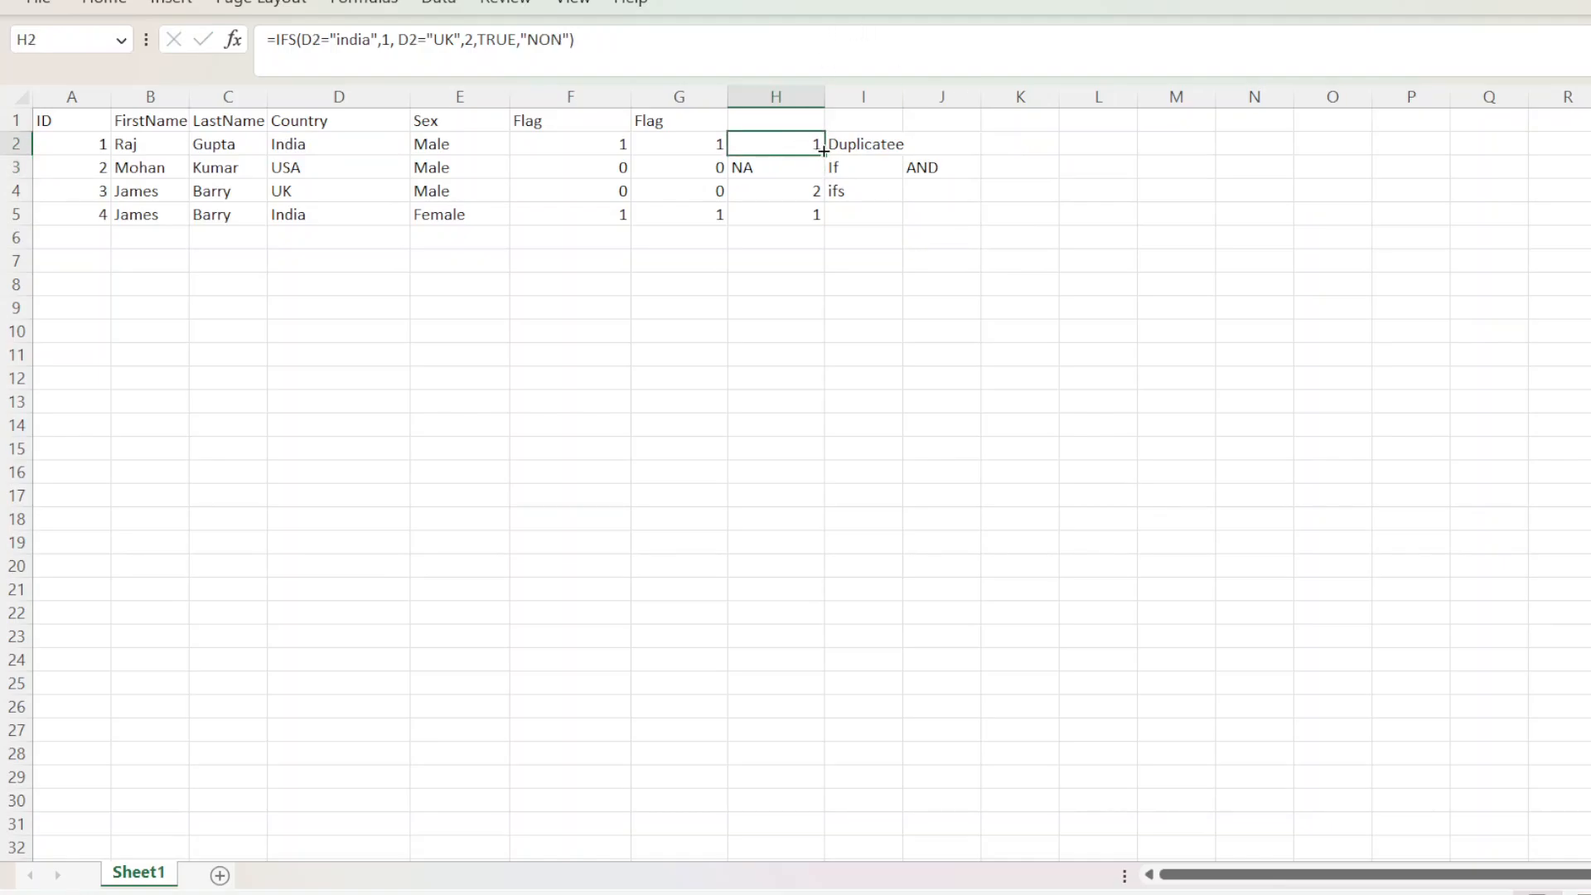
drag(823, 150, 820, 217)
click(779, 169)
click(779, 234)
drag(794, 145, 789, 207)
click(786, 259)
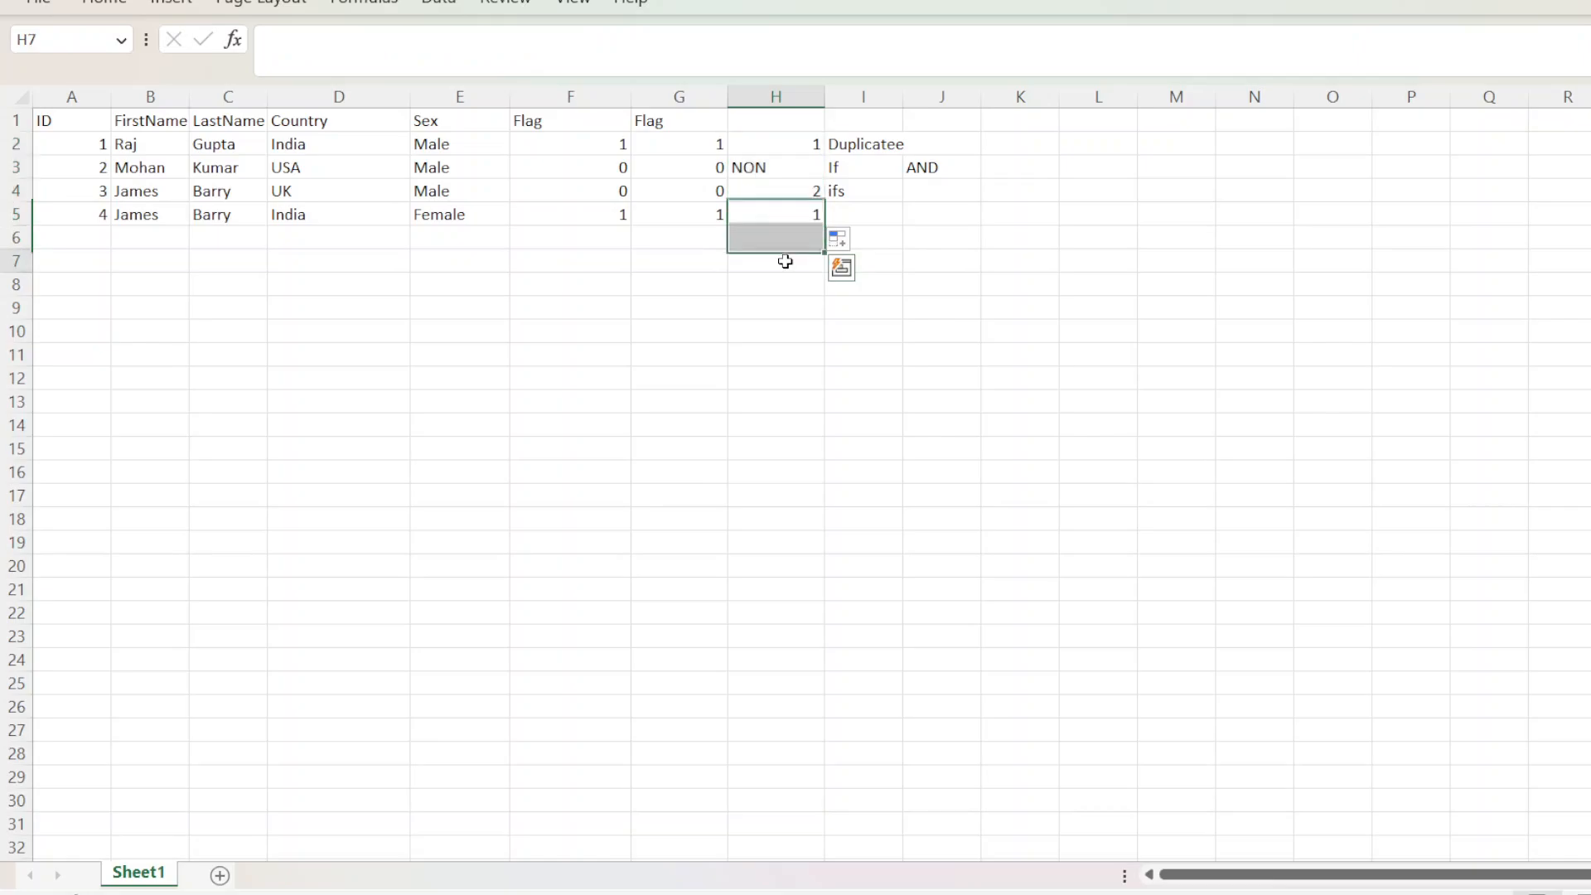
Step: Compare the IF, IF with OR, and IFS formulas in F2, G2 and H2
click(788, 162)
click(789, 143)
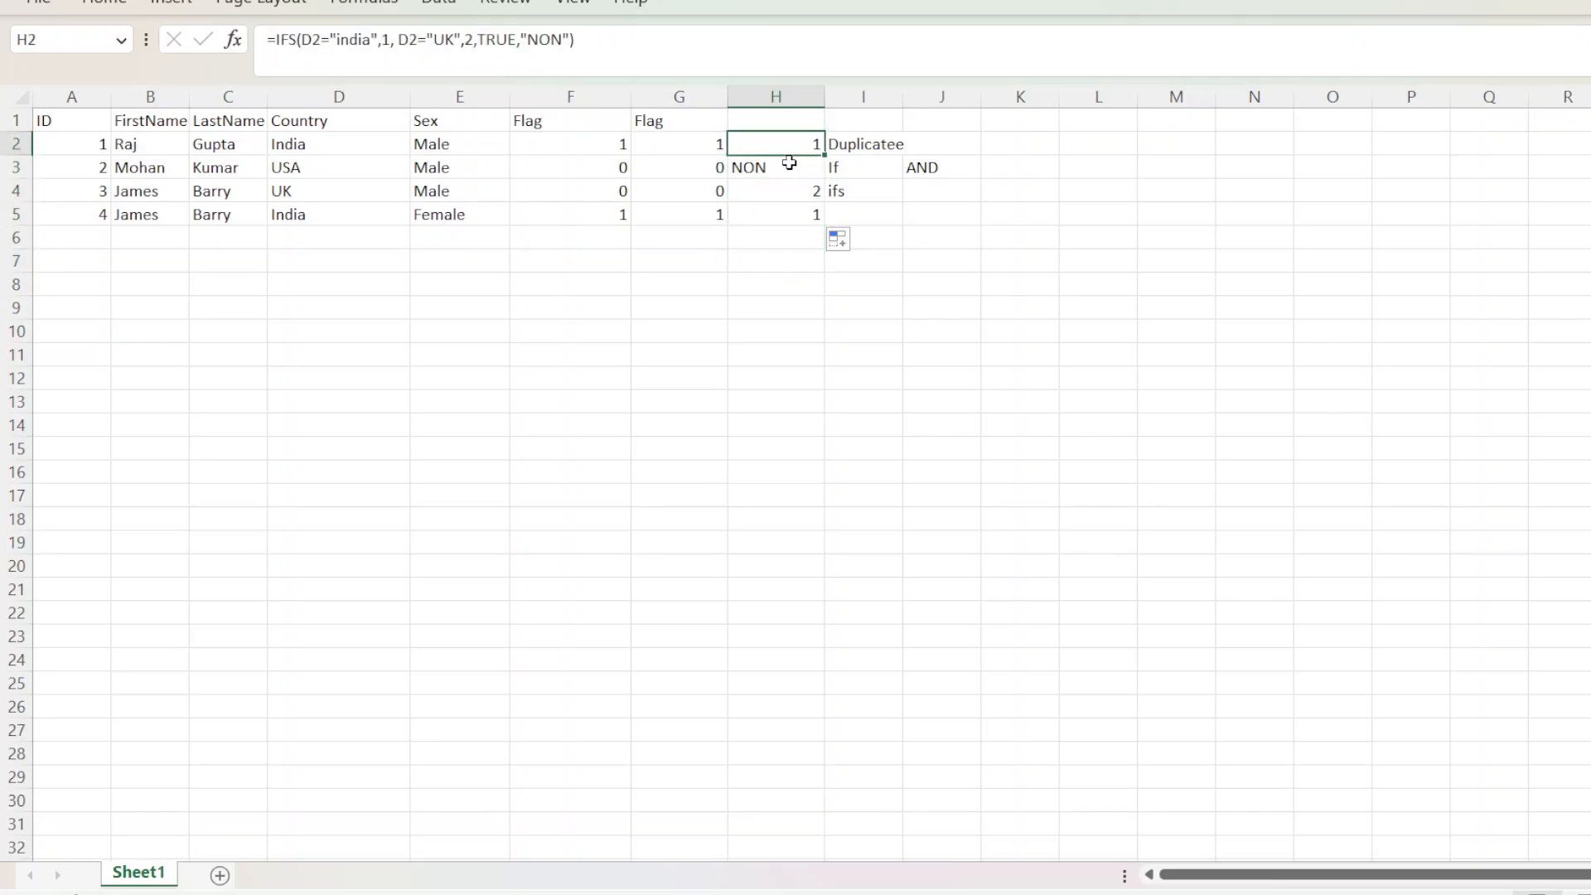
click(743, 222)
click(573, 149)
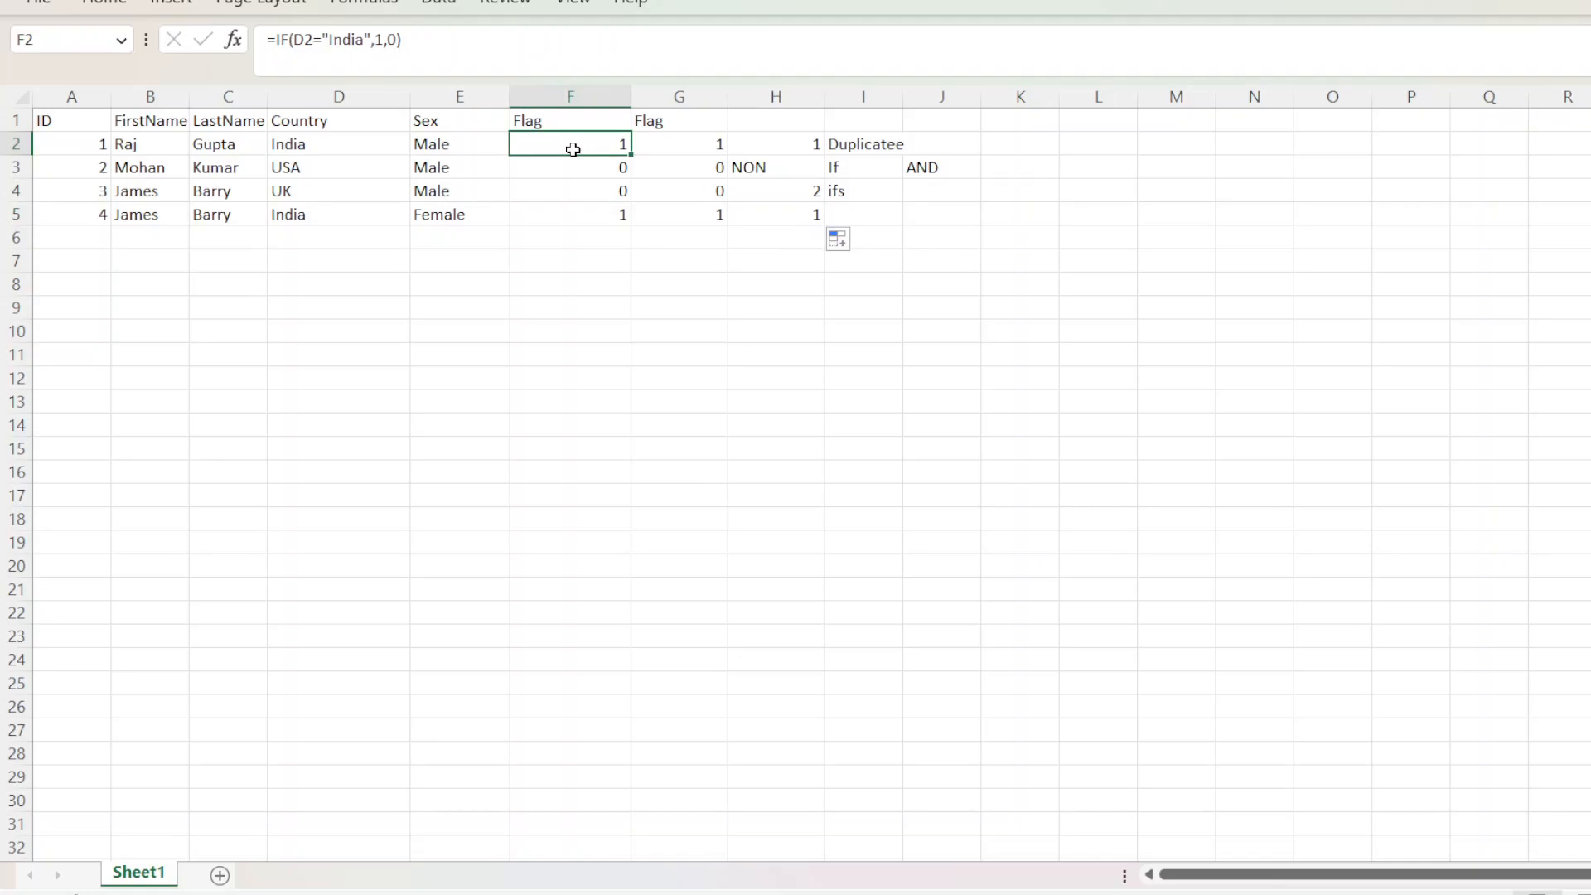
click(670, 142)
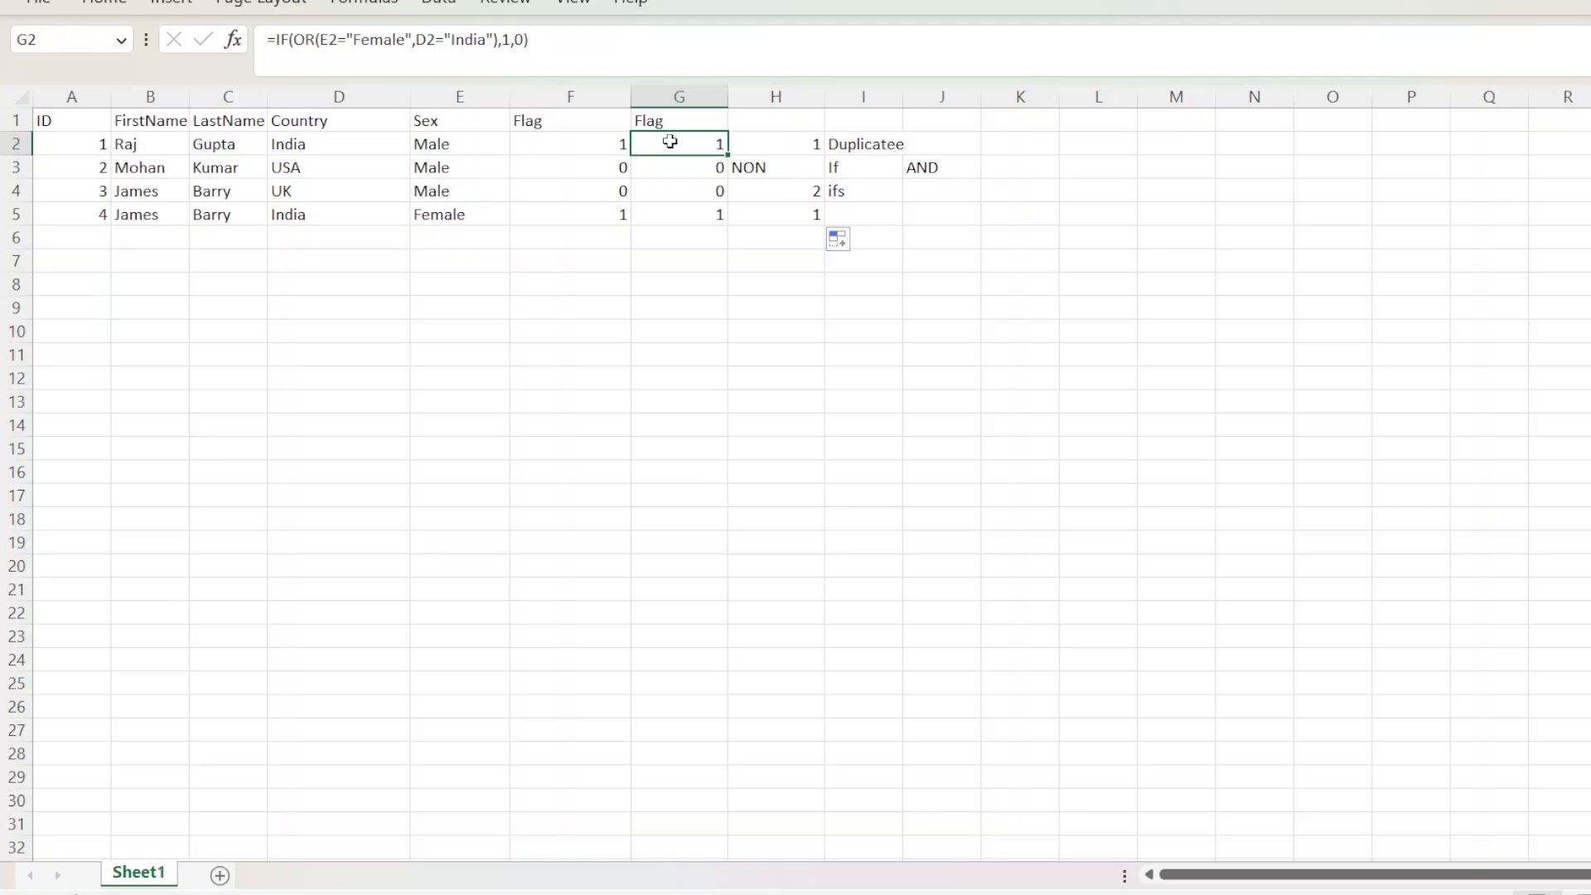
click(791, 143)
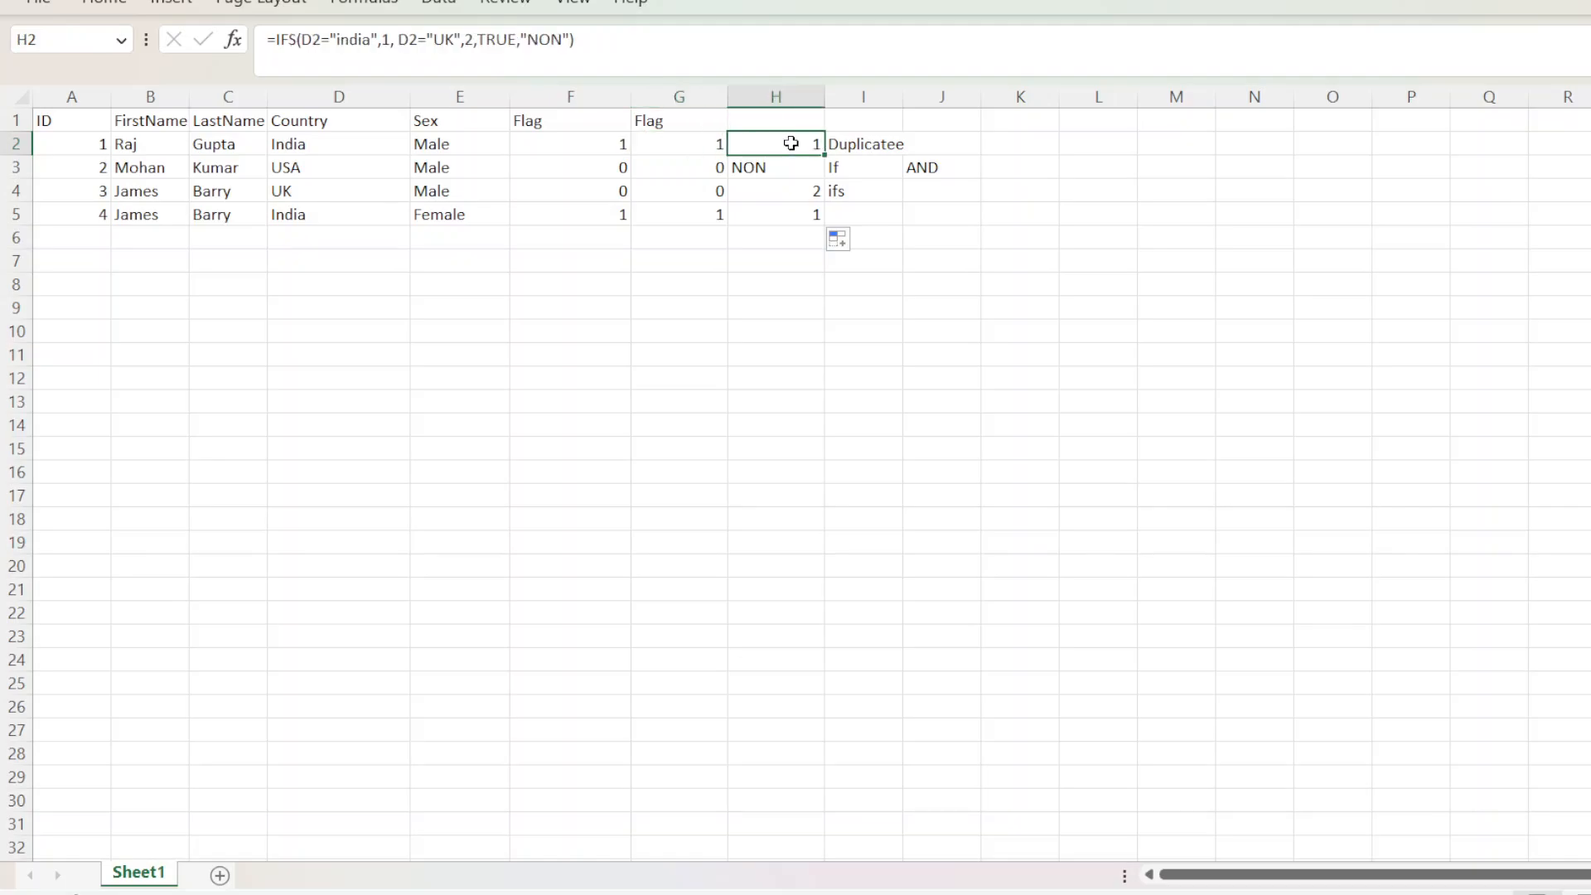